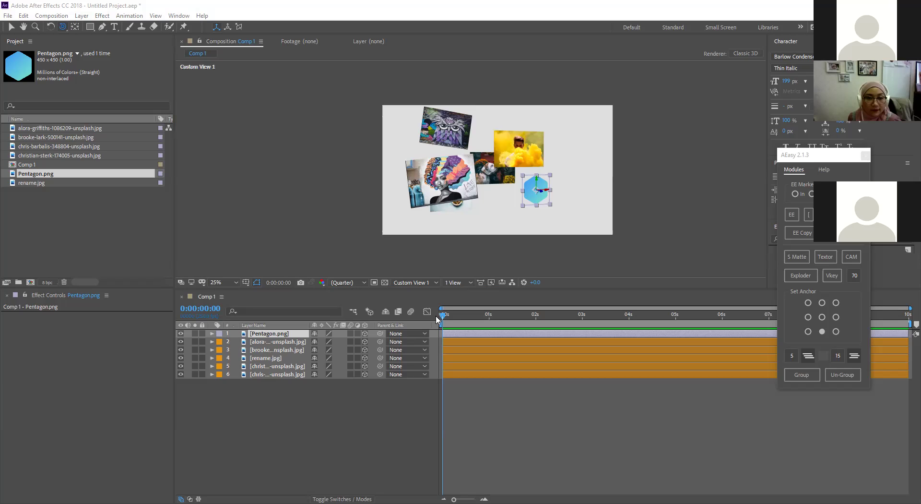
Step: Orbit Custom View 1 with all layers selected, then shift only the mural portrait photo slightly sideways
left_click_drag(282, 411, 269, 331)
left_click_drag(441, 220, 475, 217)
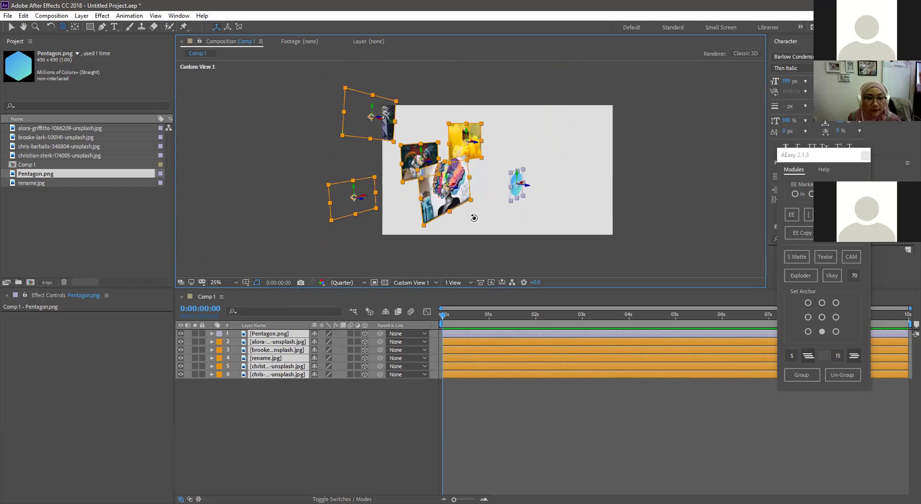
key("v")
left_click_drag(523, 191, 537, 192)
key("F2")
left_click(474, 182)
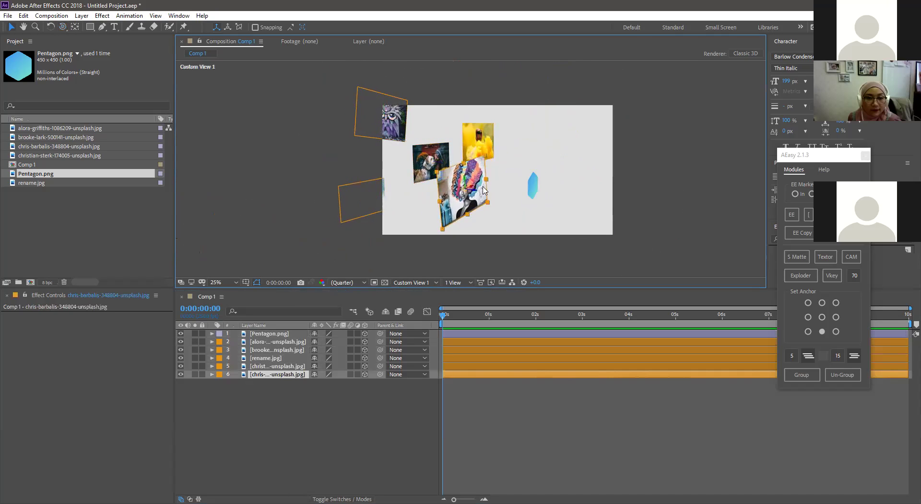
left_click_drag(477, 194, 488, 191)
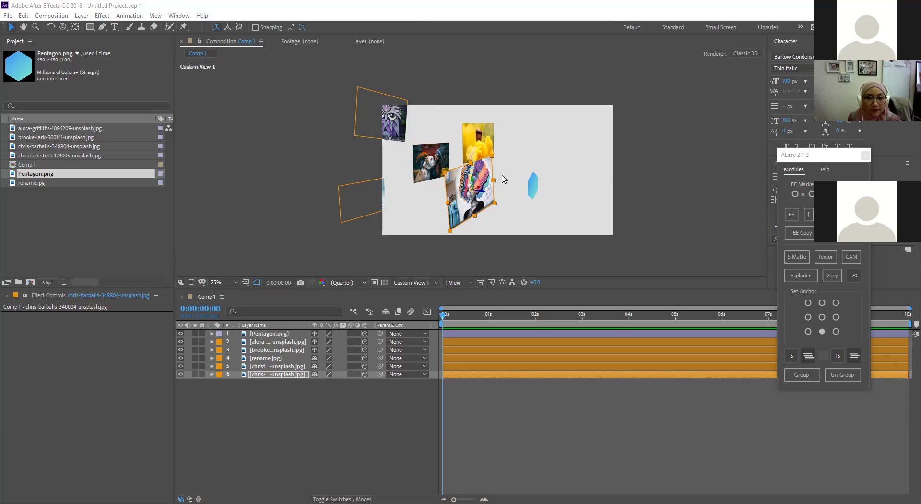
Step: Show the composition through the Active Camera and push all six layers farther back in depth
key("c")
mouse_move(503, 179)
left_mouse_down()
mouse_move(463, 201)
mouse_move(526, 191)
mouse_move(484, 187)
mouse_move(520, 176)
left_mouse_up()
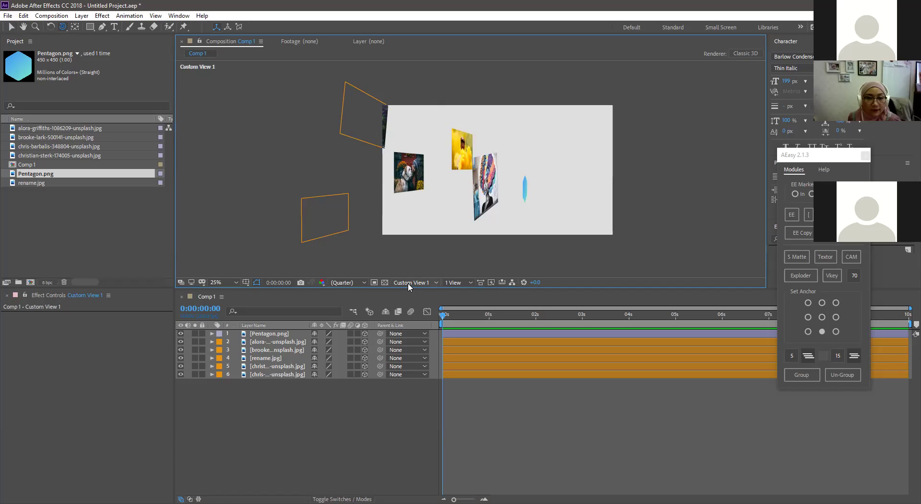
key("F12")
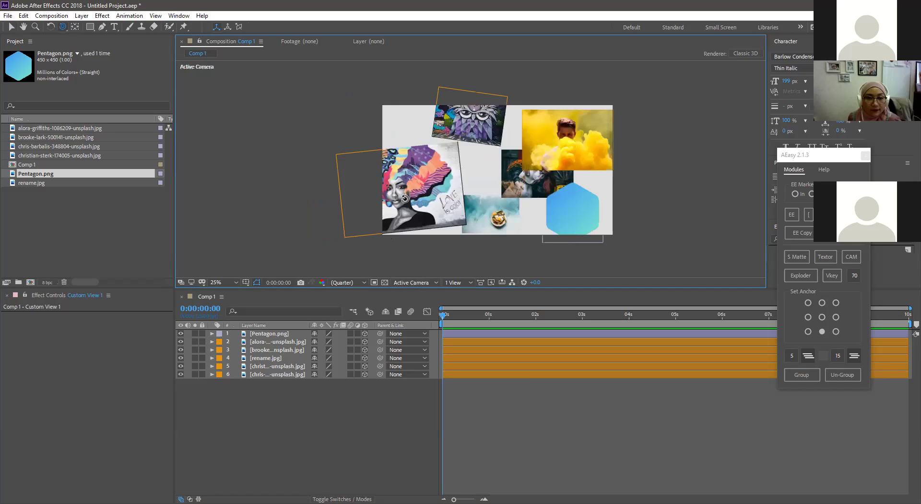
key("v")
left_click(423, 194)
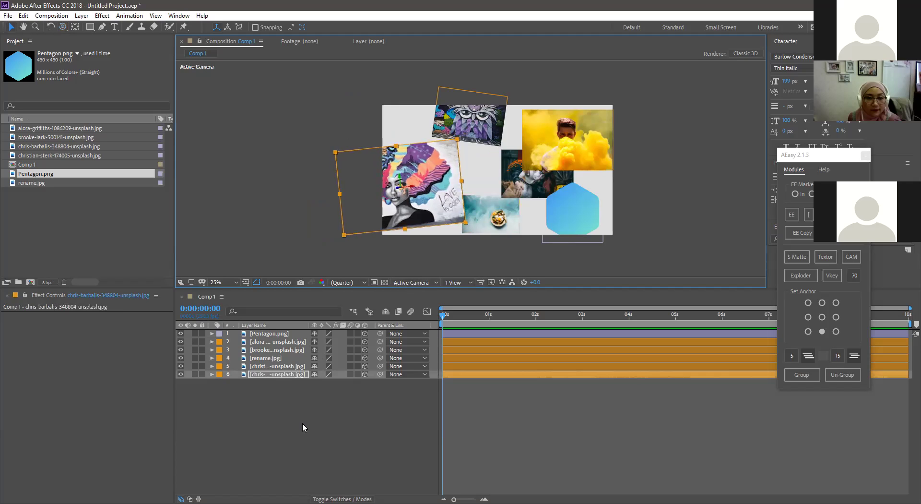
key("ctrl+a")
left_click_drag(490, 216, 730, 113)
left_click(446, 231)
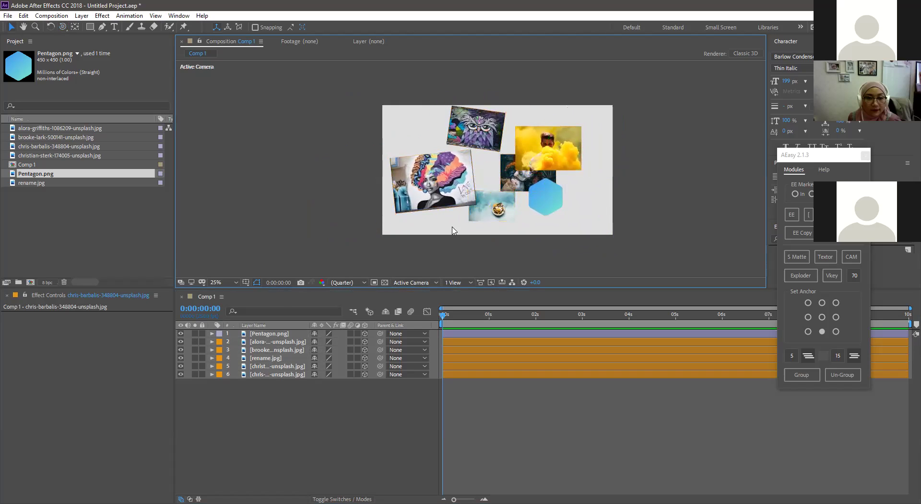
Step: Move the food bowl photo slightly down and the yellow smoke photo up toward the frame's upper right corner
left_click(483, 218)
left_click(544, 158)
left_click_drag(544, 158, 555, 149)
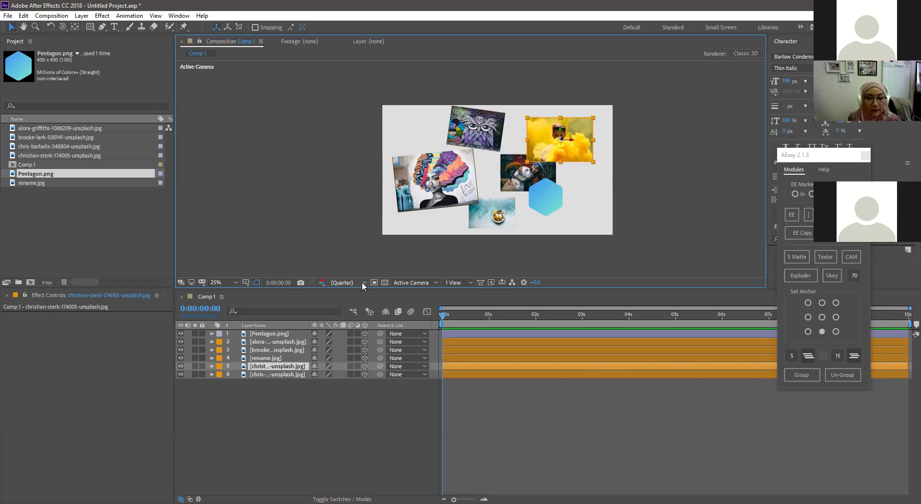
left_click(288, 387)
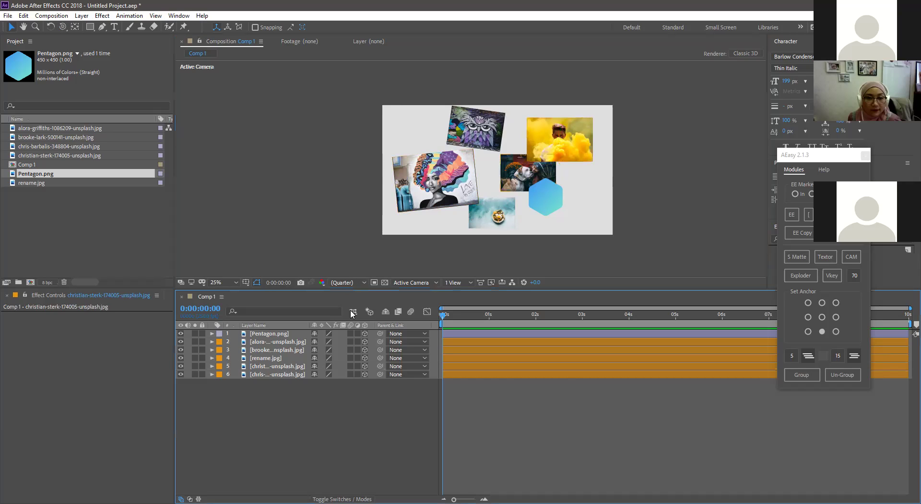
Step: Switch the 3D view to Custom View 1 and orbit it until the layers face nearly frontally
left_click(412, 284)
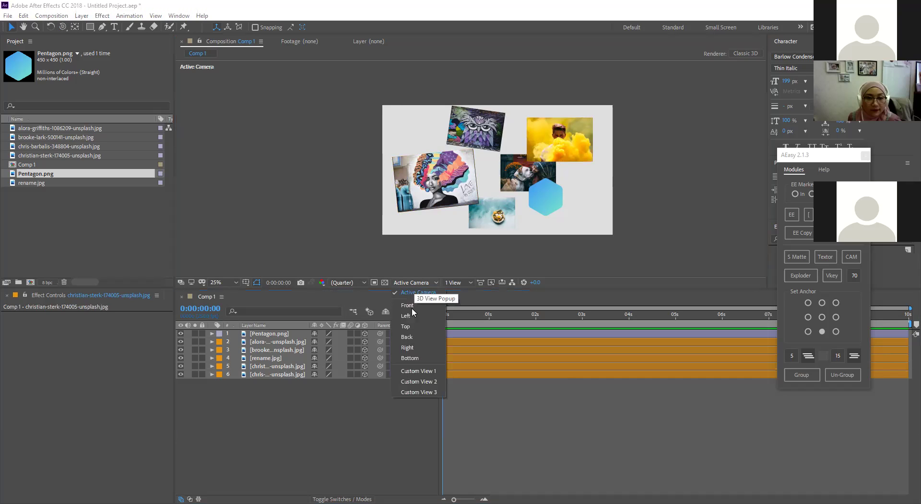
left_click(417, 373)
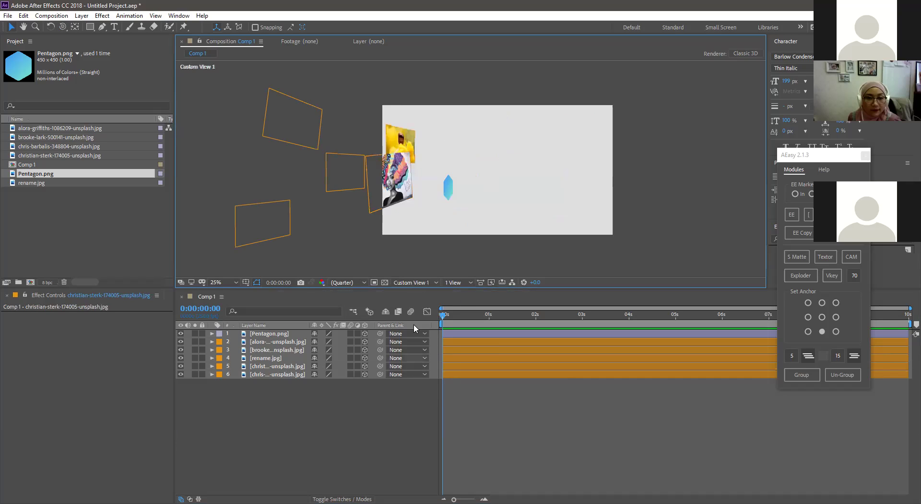
left_click(406, 285)
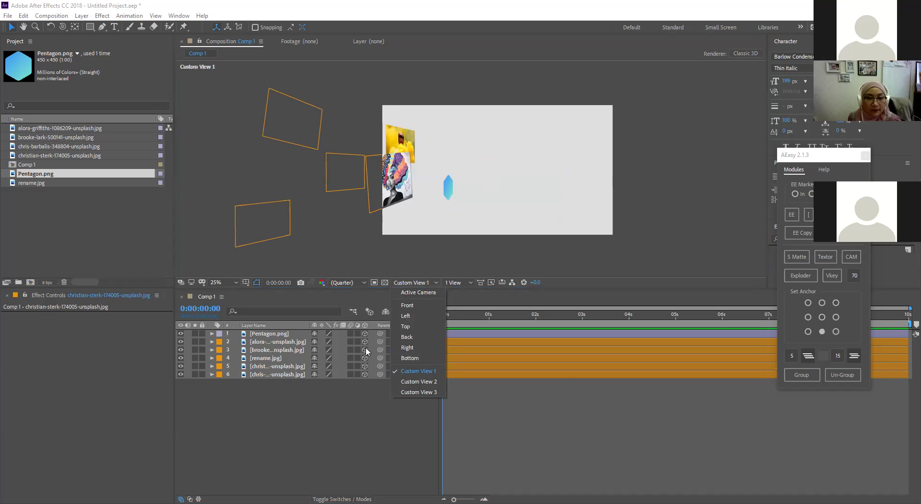
left_click(363, 413)
left_click(364, 413)
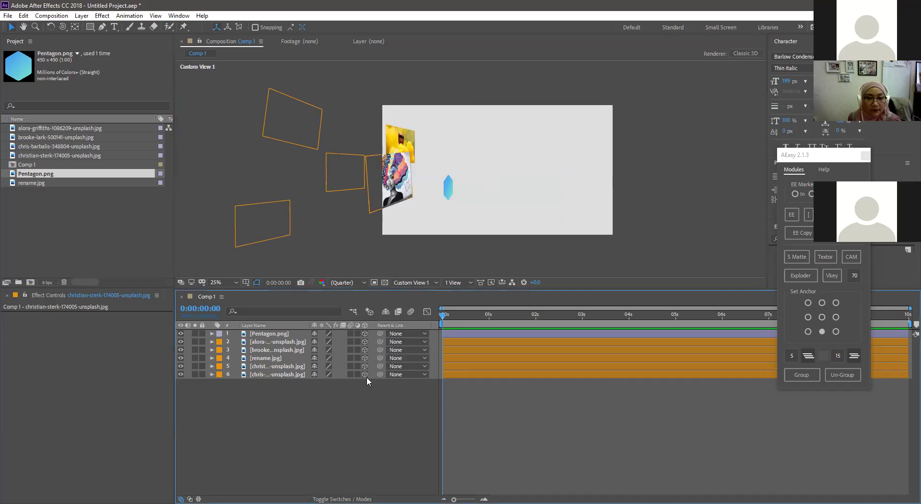
left_click(407, 284)
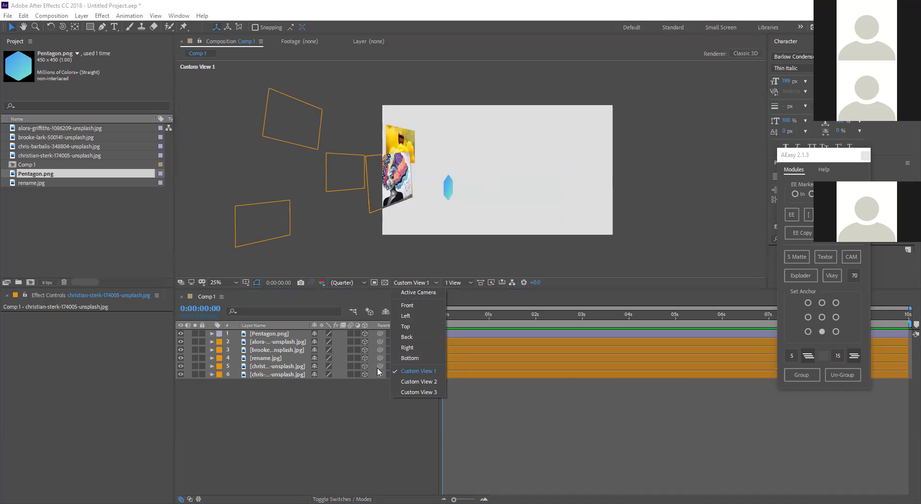
left_click(342, 410)
key("c")
left_click_drag(475, 212, 443, 215)
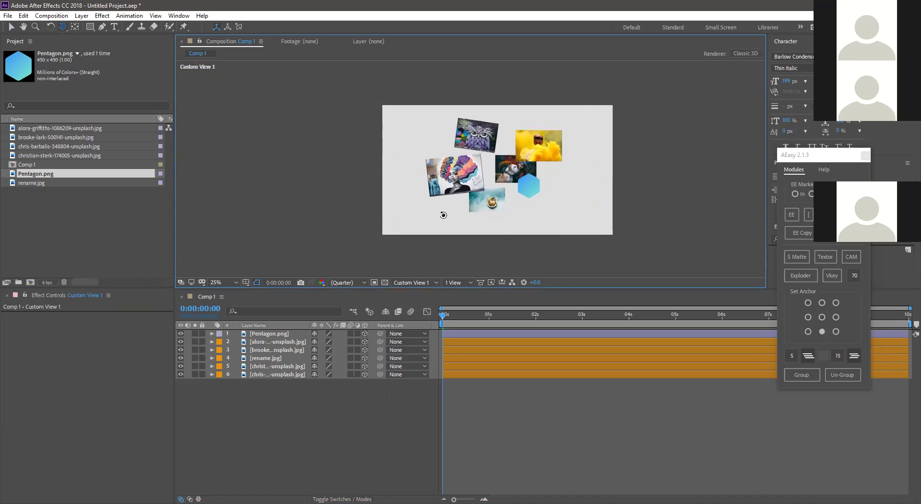
Step: Compare the layer arrangement in the Active Camera view with Custom View 1
left_click(404, 284)
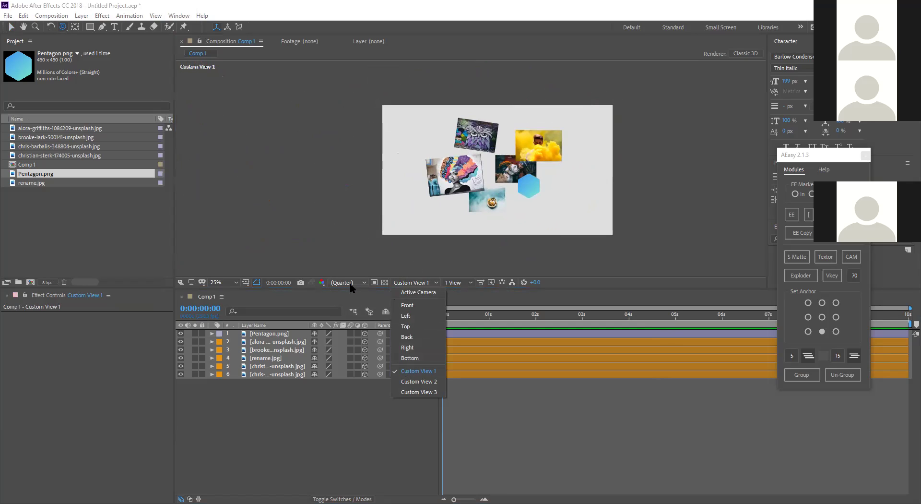
left_click(413, 292)
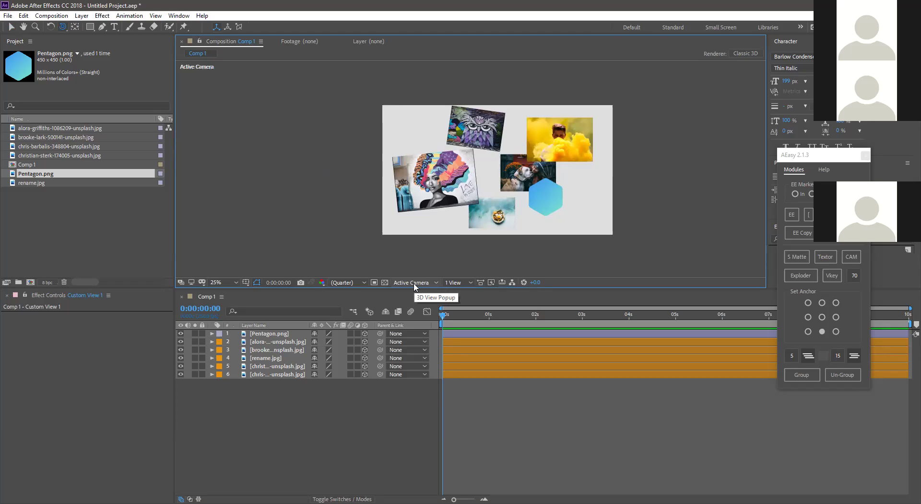
left_click(415, 284)
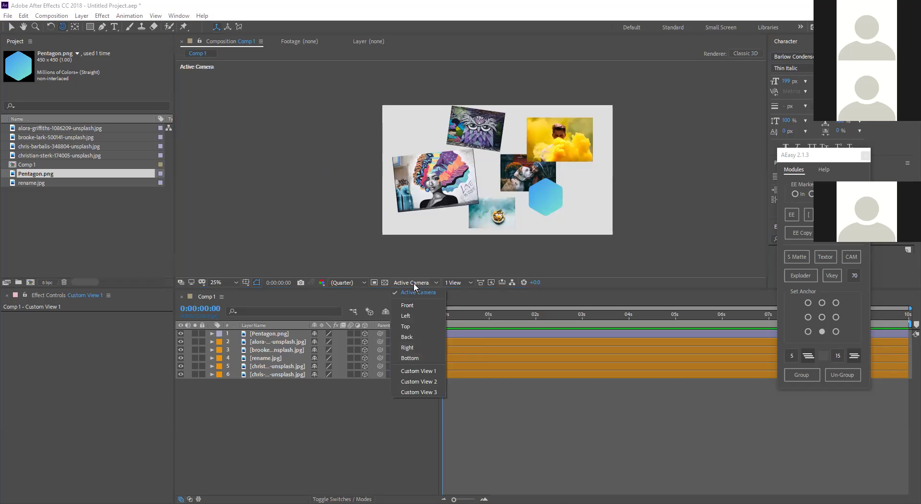
left_click(417, 372)
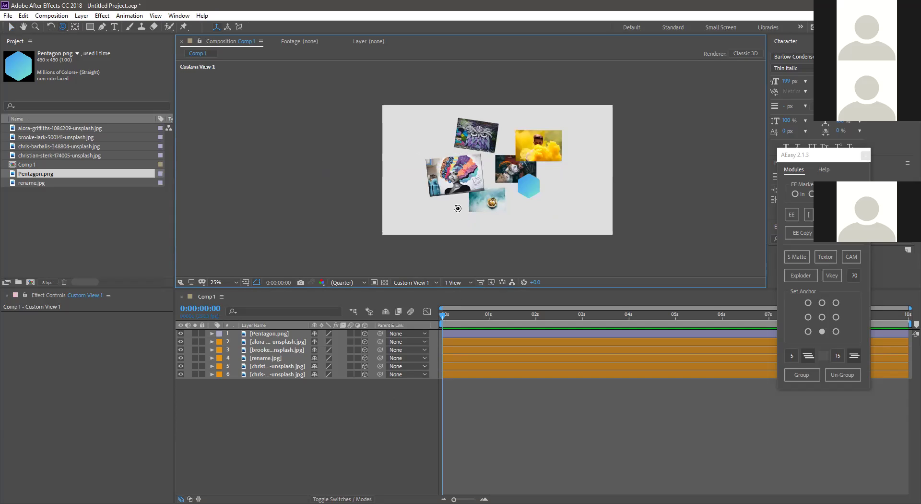
Step: Orbit Custom View 1 to a steep side angle and shift the mural portrait photo sideways
key("c")
left_click_drag(492, 187, 315, 192)
key("v")
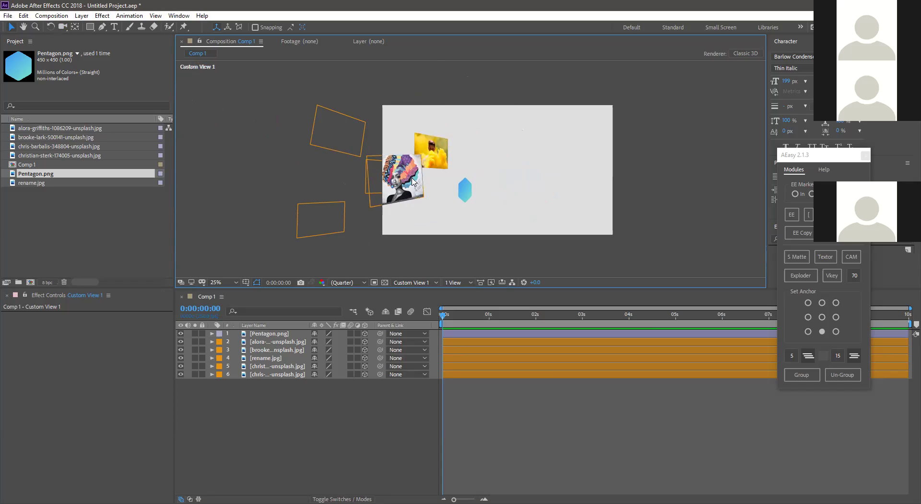
left_click(413, 182)
mouse_move(411, 183)
left_mouse_down()
mouse_move(452, 180)
mouse_move(428, 182)
left_mouse_up()
key("c")
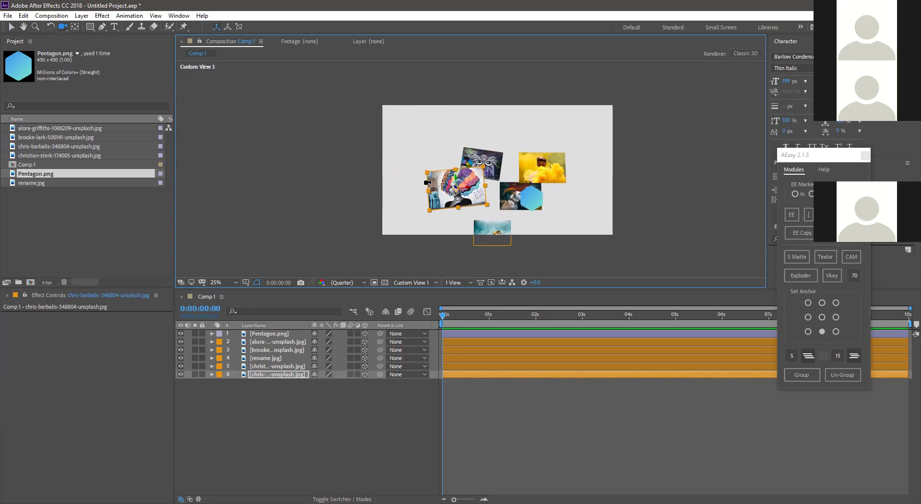
Step: Inspect the layers from different angles in Custom View 1, ending with a magnified, nearly frontal view
left_click_drag(482, 209, 503, 140)
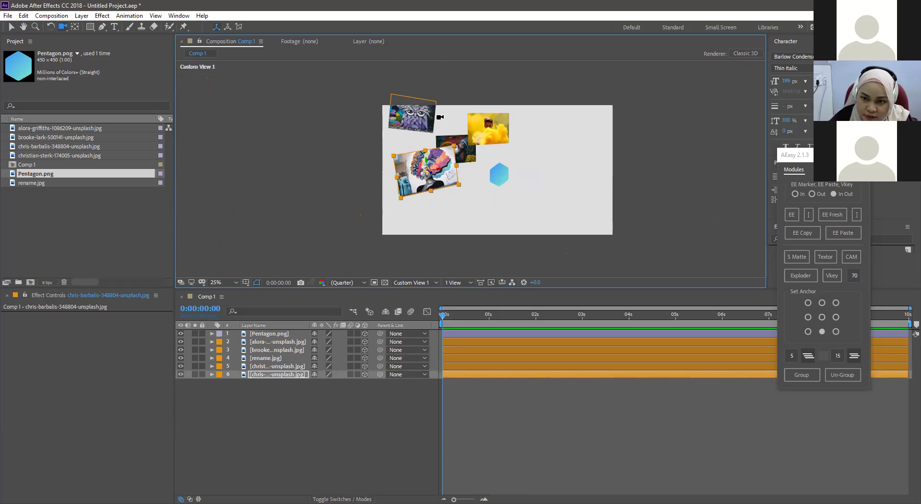
left_click_drag(440, 117, 587, 200)
scroll(469, 169, "up", 2)
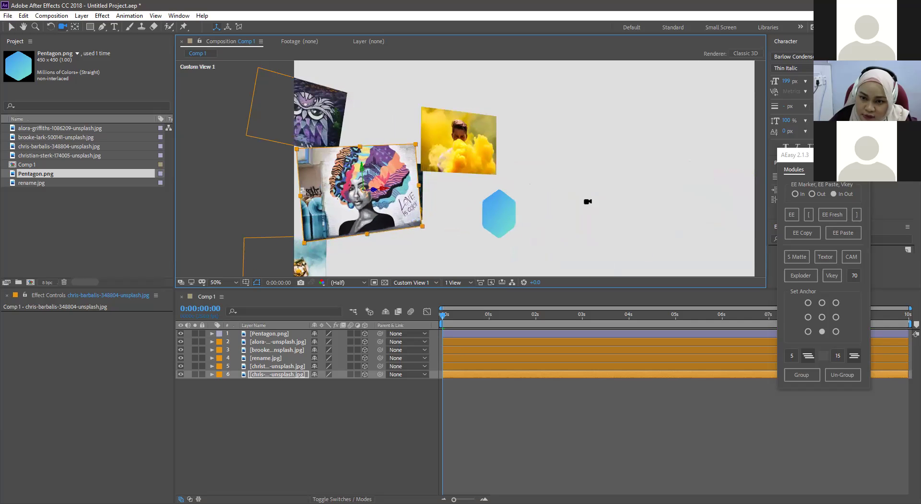
scroll(588, 201, "down", 1)
left_click_drag(457, 155, 416, 153)
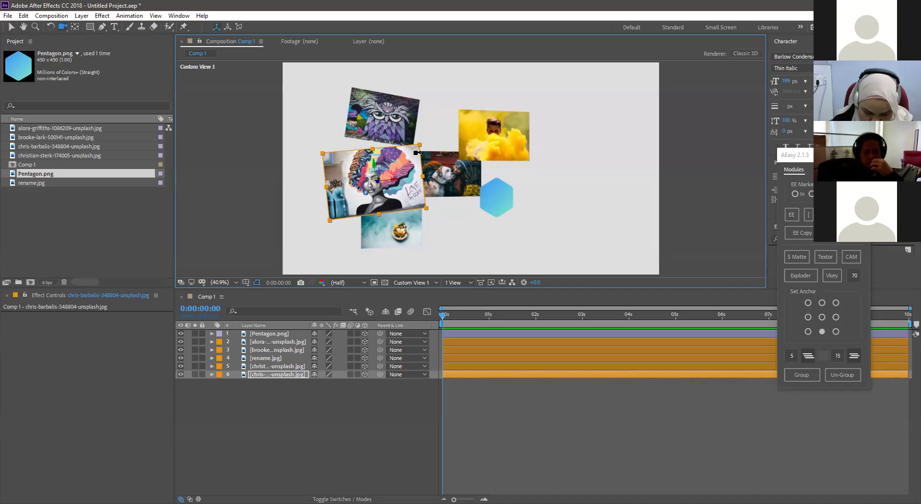
Step: Delete all six layers from Comp 1
left_click(365, 333)
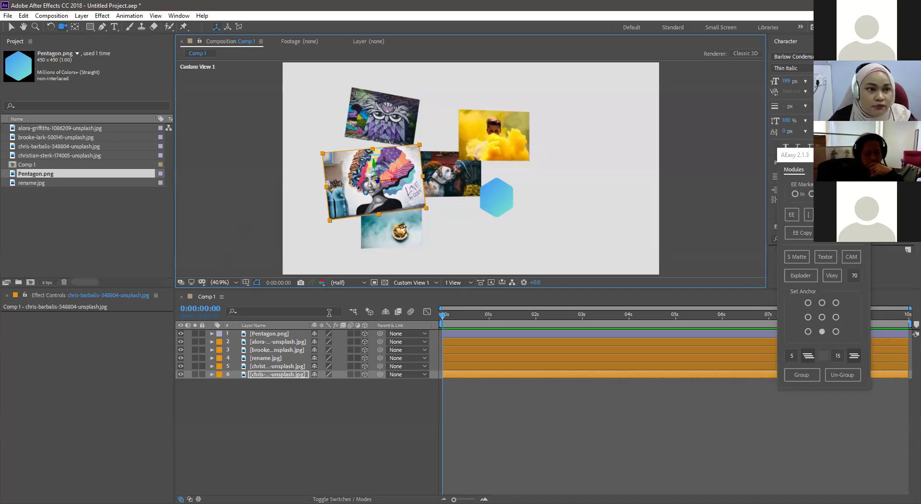
left_click(238, 315)
key("Delete")
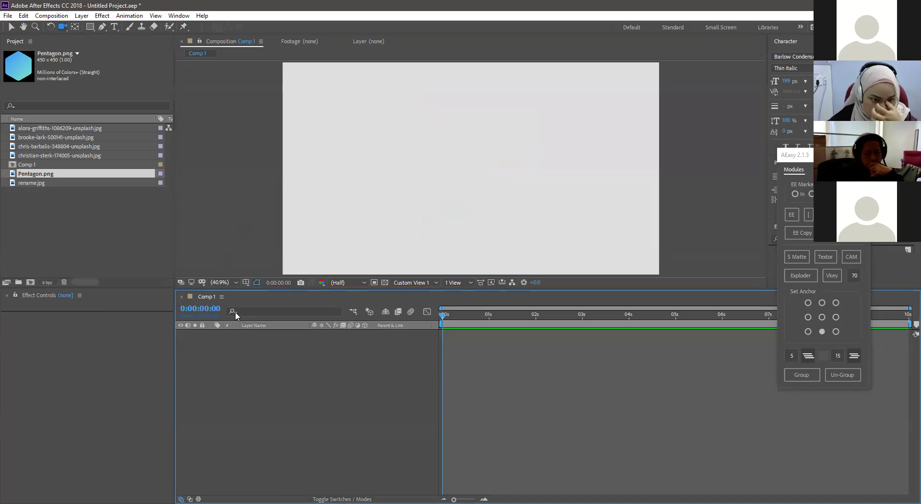
Step: Add the five JPG photos to Comp 1 as layers, leaving out Pentagon.png
left_click(62, 137)
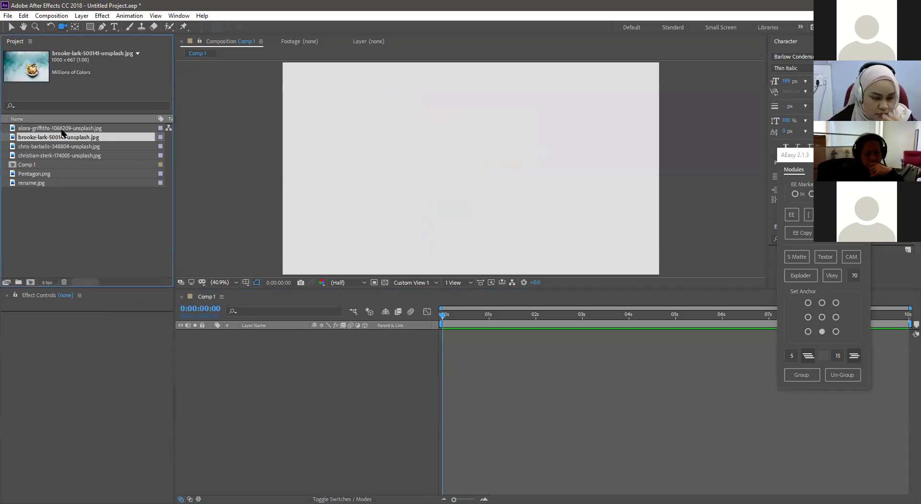
left_click(62, 128)
left_click(57, 147, "shift")
left_click(53, 156, "shift")
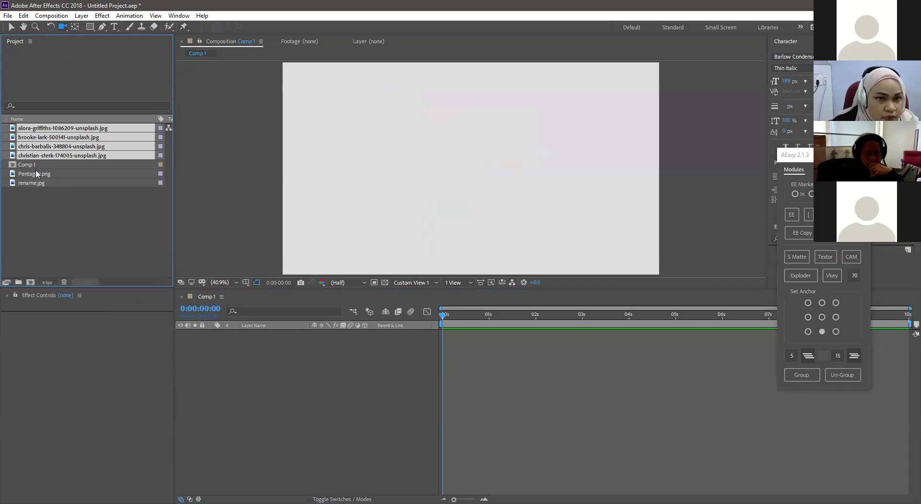
left_click(36, 174, "ctrl")
left_click(33, 182, "ctrl")
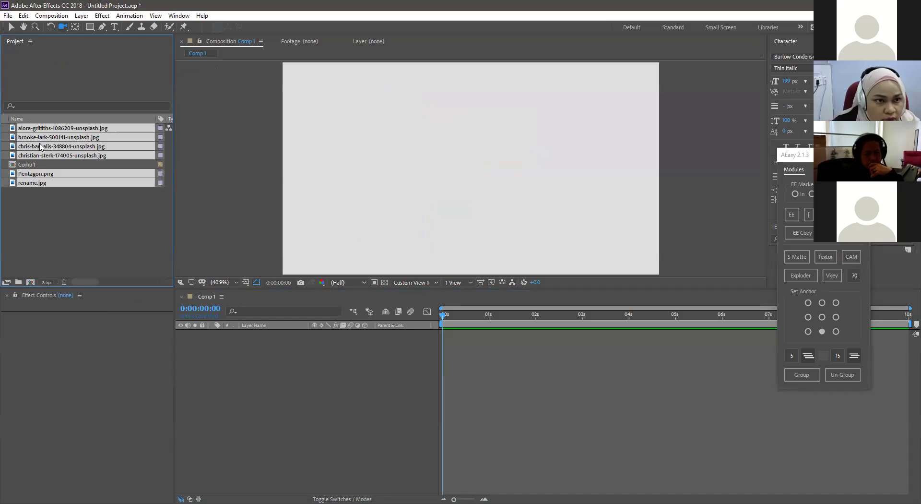
left_click(39, 167, "ctrl")
left_click(38, 172, "ctrl")
left_click(36, 167, "ctrl")
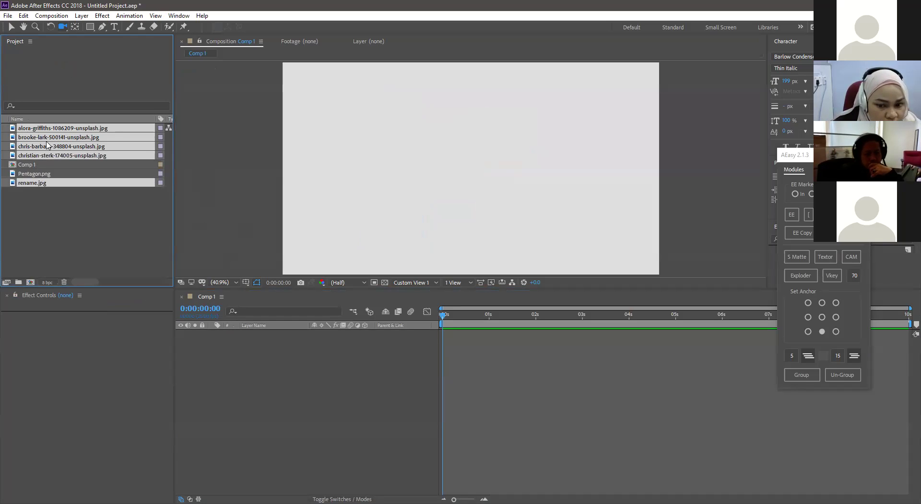
left_click_drag(47, 144, 267, 268)
Step: Spread the photos across the frame: mural upper left, owl upper right, dog lower left, yellow smoke lower centre, food bowl lower right
key("v")
left_click_drag(432, 108, 527, 181)
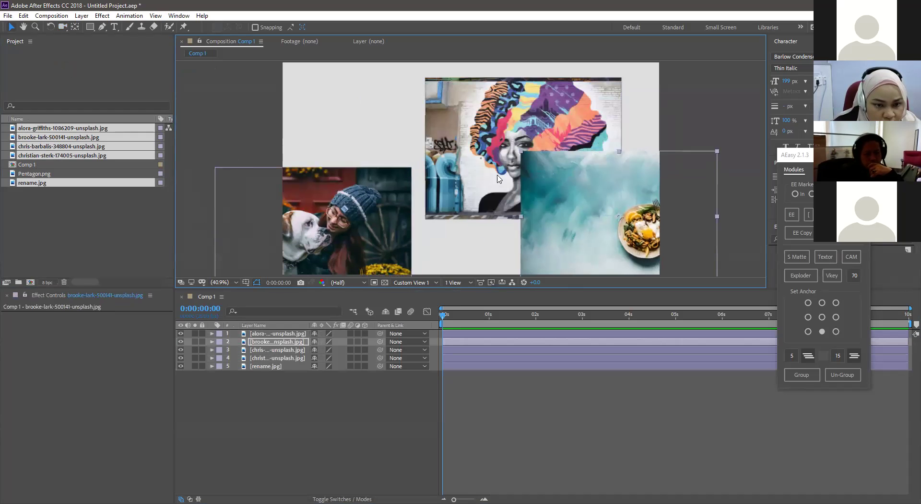
left_click_drag(472, 162, 372, 104)
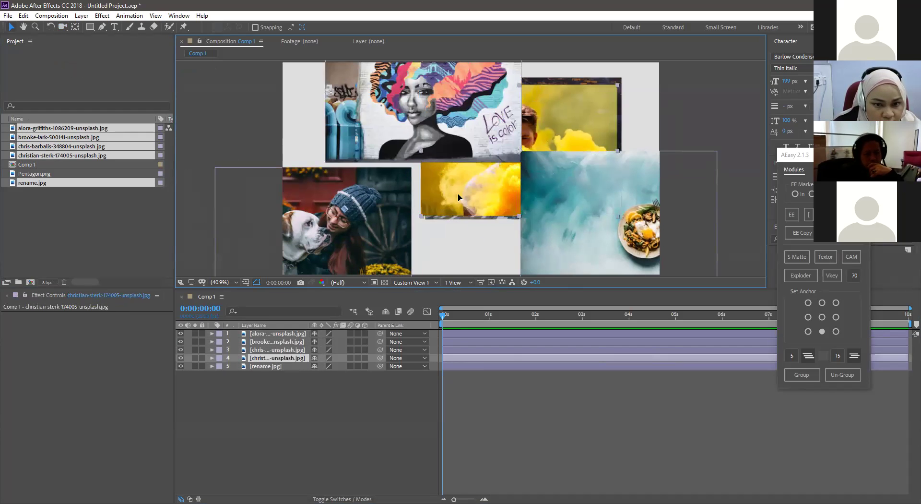
left_click_drag(522, 144, 502, 158)
left_click_drag(586, 127, 548, 164)
left_click_drag(615, 90, 639, 97)
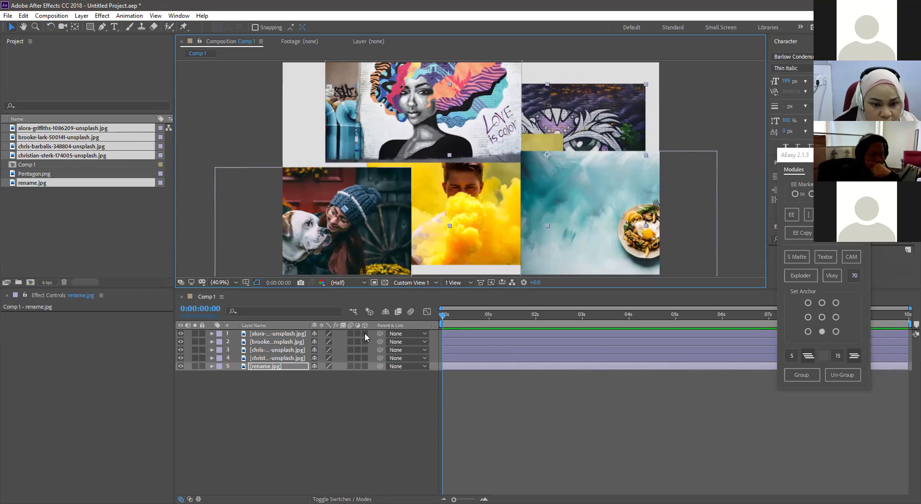
Step: Turn all five photo layers into 3D layers and set the 3D view to Active Camera
left_click_drag(365, 333, 364, 366)
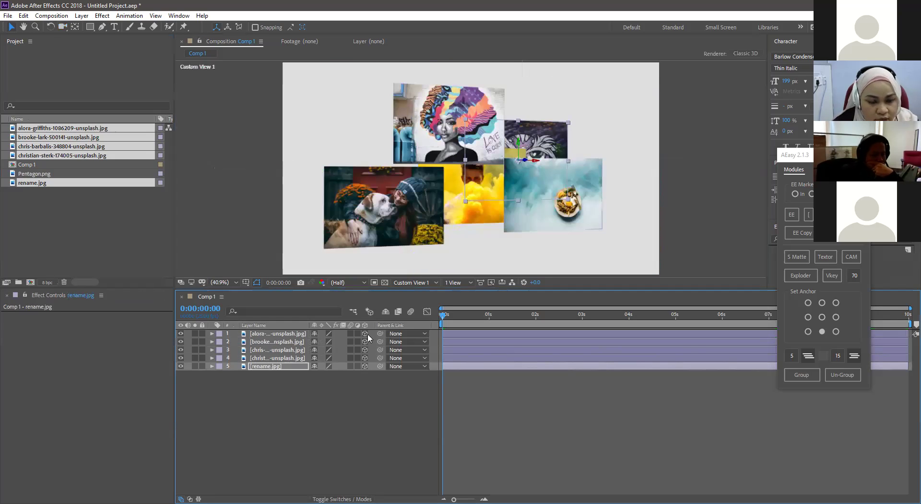
left_click(416, 282)
left_click(413, 291)
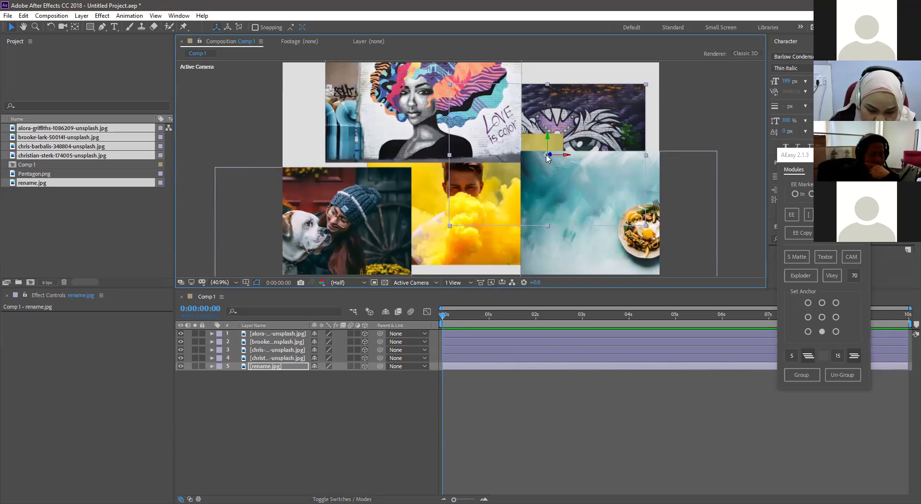
Step: Show the transform properties of rename.jpg and adjust its Position to about 1334.8, 443.1, 16.0
left_click(212, 367)
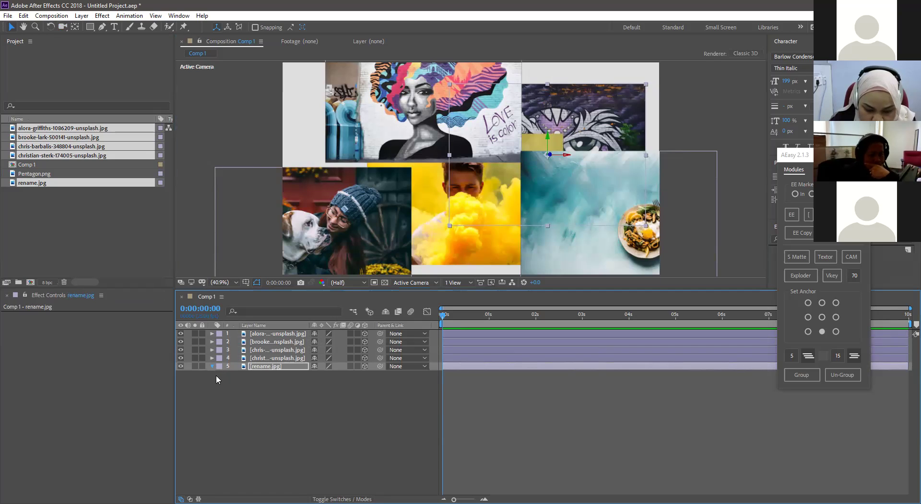
left_click(220, 374)
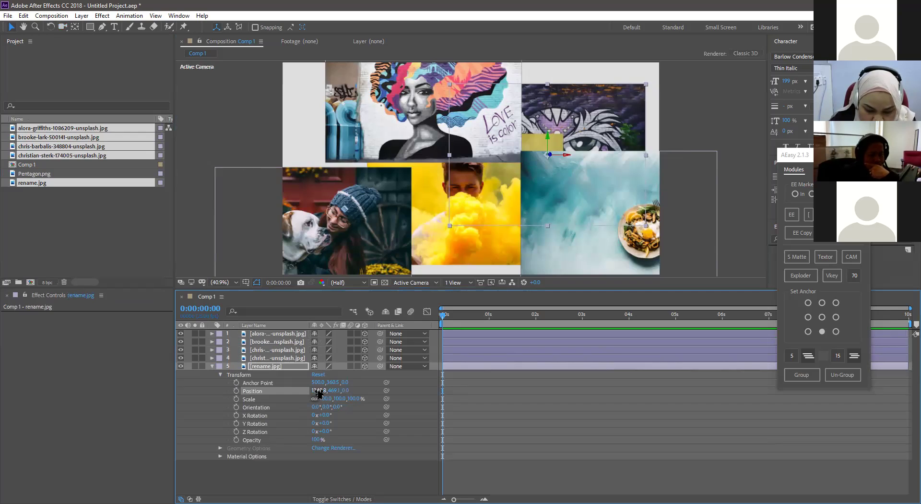
left_click_drag(324, 392, 344, 385)
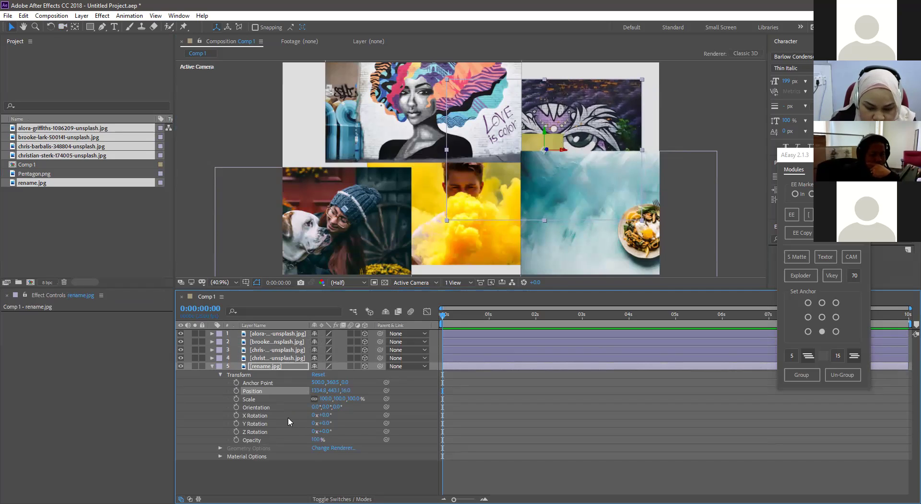
Step: Try out the rotation values on rename.jpg and undo the rotation changes
mouse_move(324, 418)
left_mouse_down()
mouse_move(337, 423)
mouse_move(324, 423)
mouse_move(334, 434)
left_mouse_up()
key("ctrl+z")
key("ctrl+z")
key("ctrl+z")
key("ctrl+z")
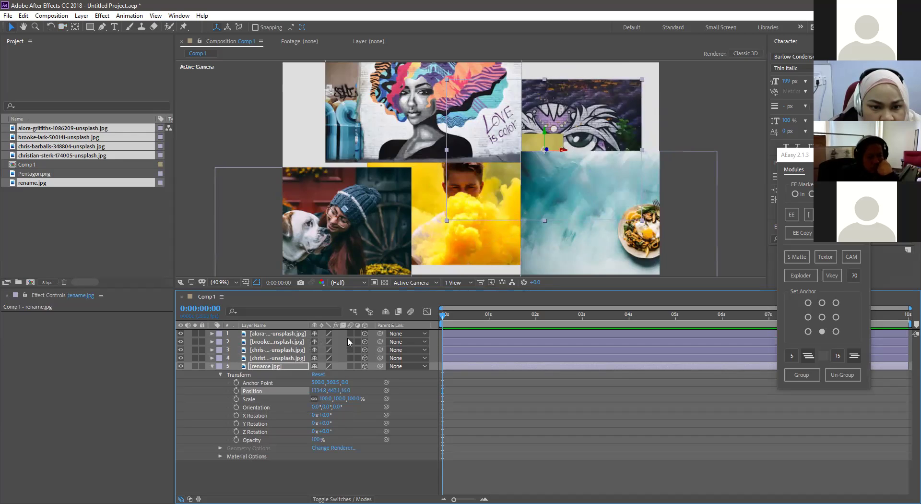
Step: Check the photo layers from the Top view and set the 3D view to Custom View 1 at 50% magnification
left_click(411, 283)
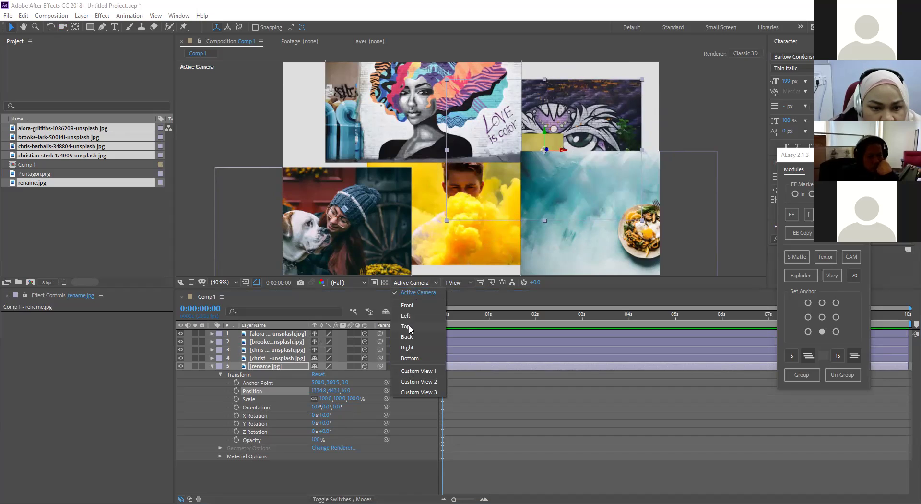
scroll(528, 163, "down", 2)
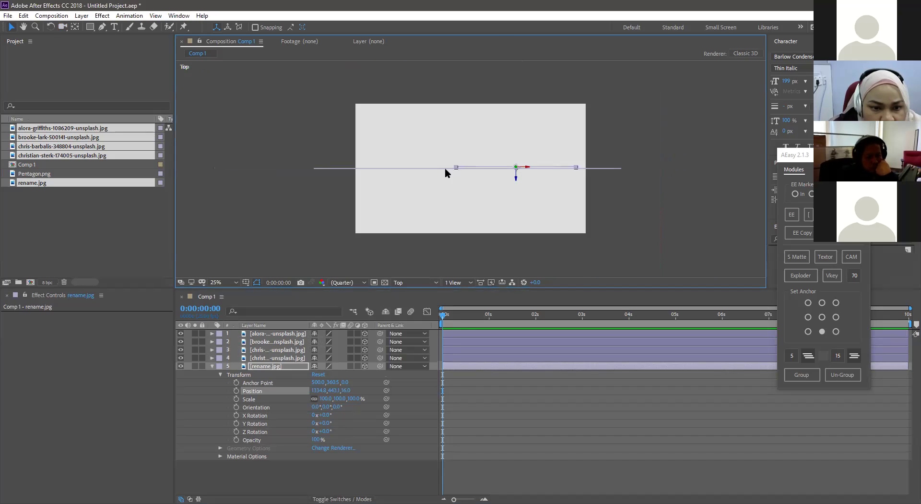
left_click(404, 286)
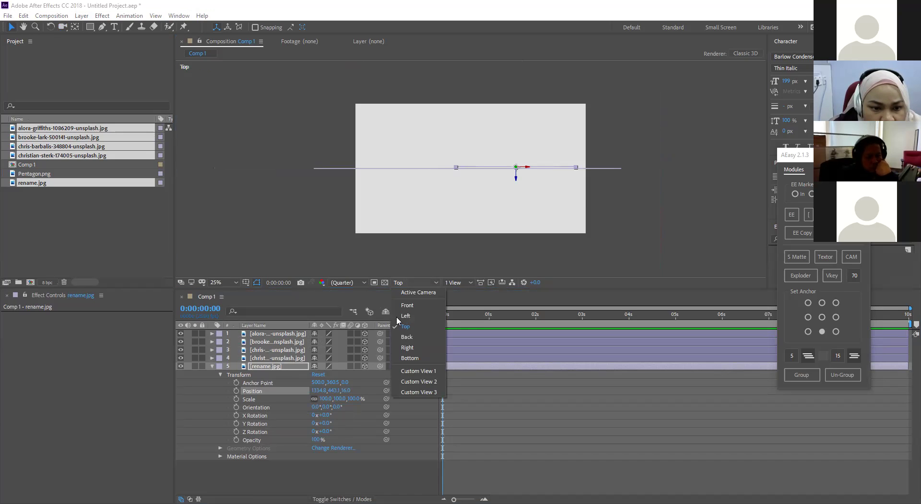
left_click(425, 372)
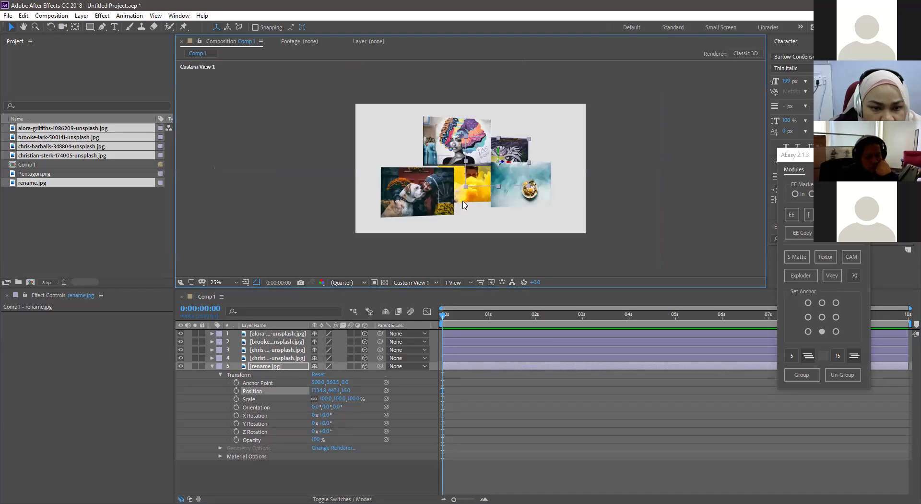
key("period")
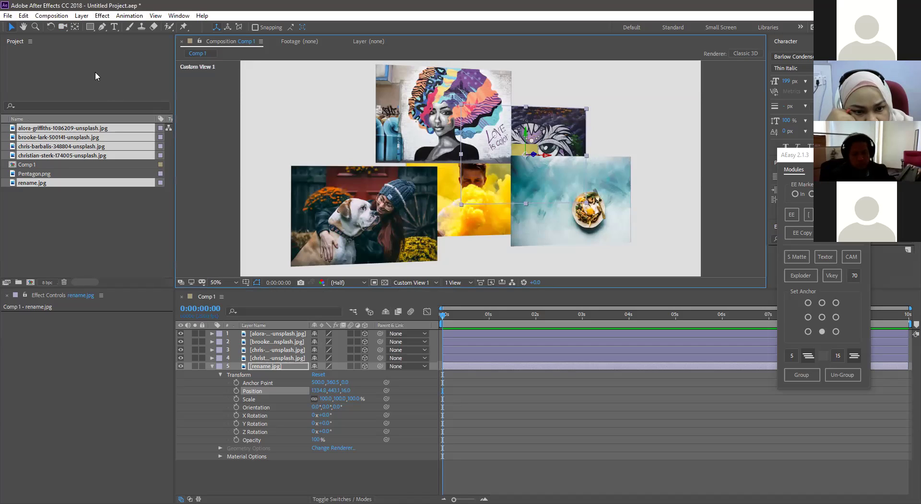
Step: Move the owl photo back along its Z axis to a depth of about 935
left_click(62, 28)
left_click_drag(423, 174, 472, 190)
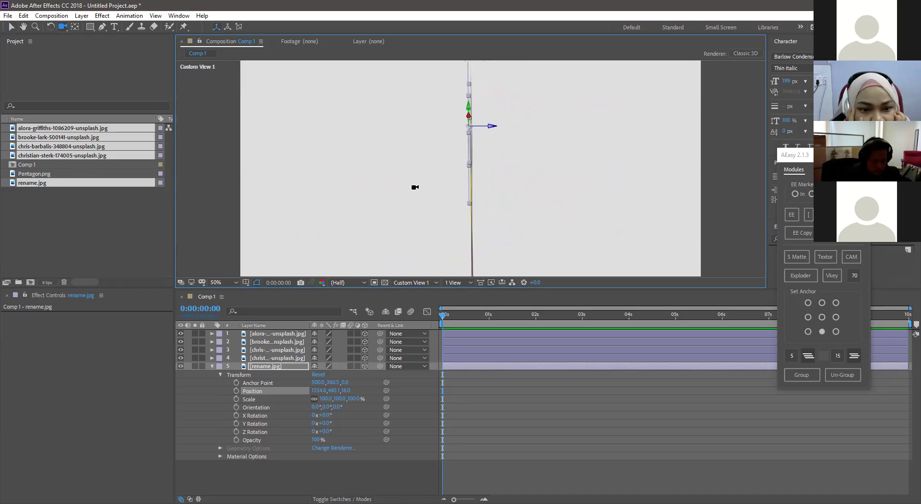
left_click_drag(401, 193, 453, 194)
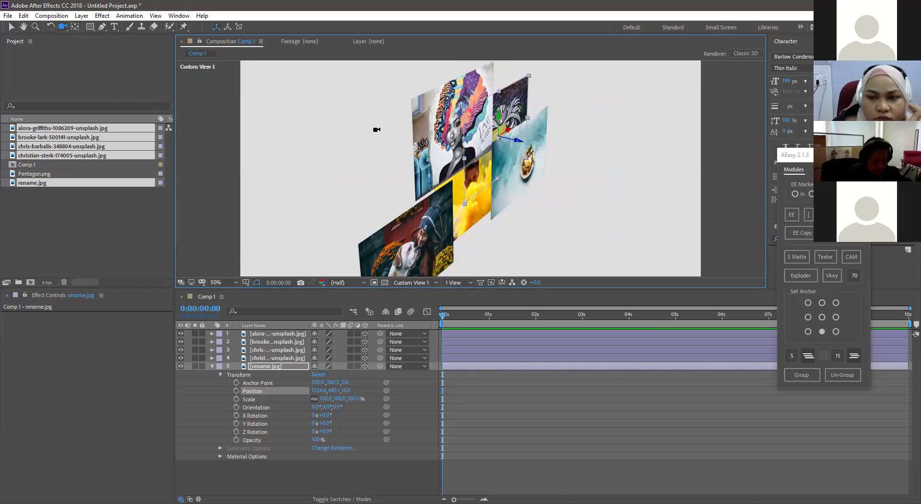
key("v")
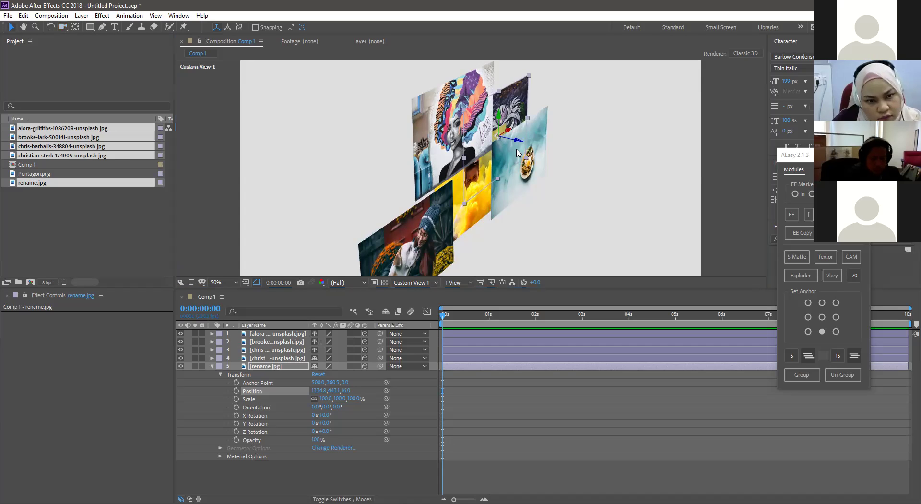
left_click_drag(505, 143, 288, 139)
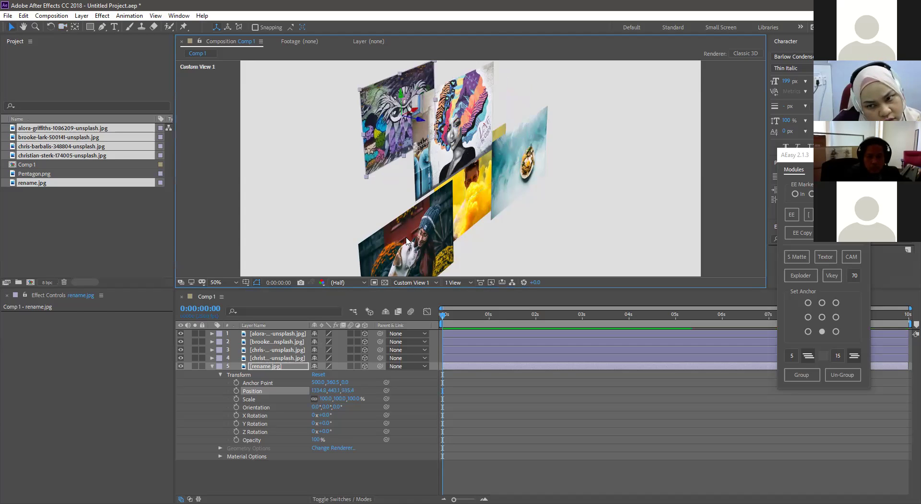
Step: Bring the dog photo well forward along its Z axis and the mural photo slightly forward
left_click(427, 258)
left_click_drag(428, 259, 500, 276)
key("c")
left_click_drag(441, 194, 482, 177)
key("v")
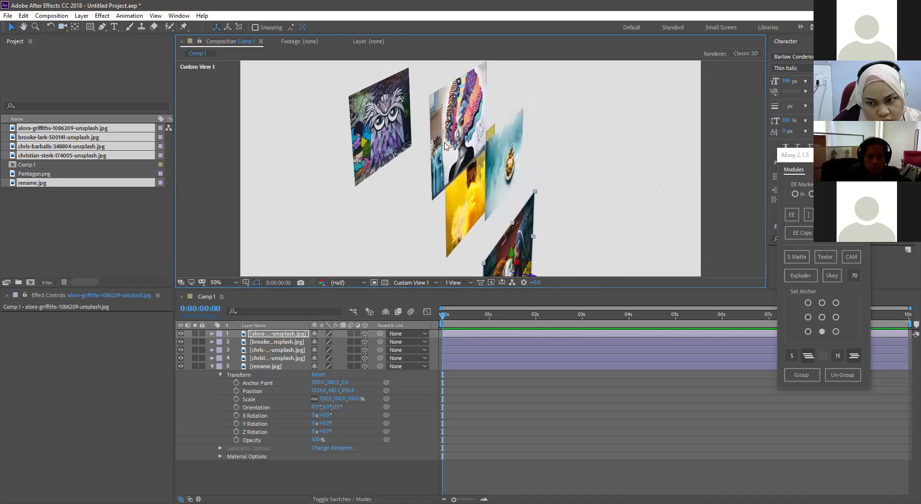
left_click(482, 132)
left_click_drag(489, 130, 511, 131)
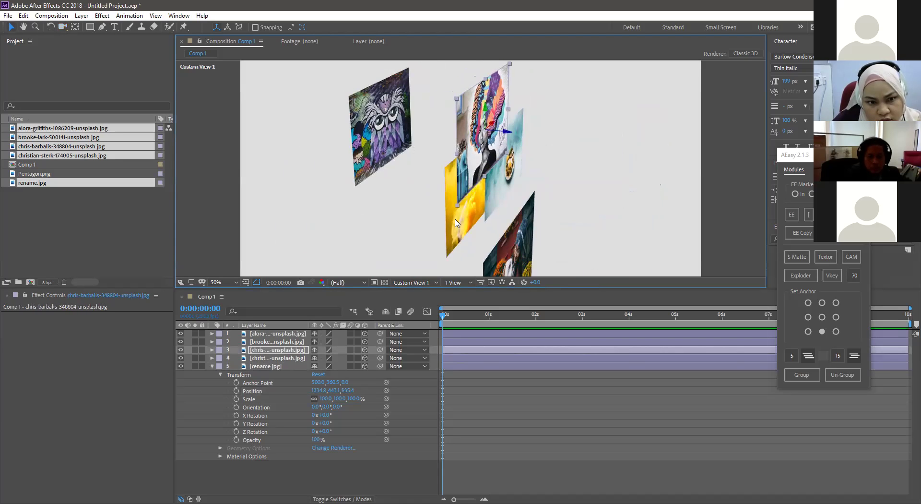
Step: Push the yellow smoke photo far back along its Z axis and bring the food bowl photo forward
left_click(497, 195)
left_click_drag(496, 192, 193, 188)
key("c")
left_click_drag(412, 200, 365, 212)
key("v")
left_click(493, 263)
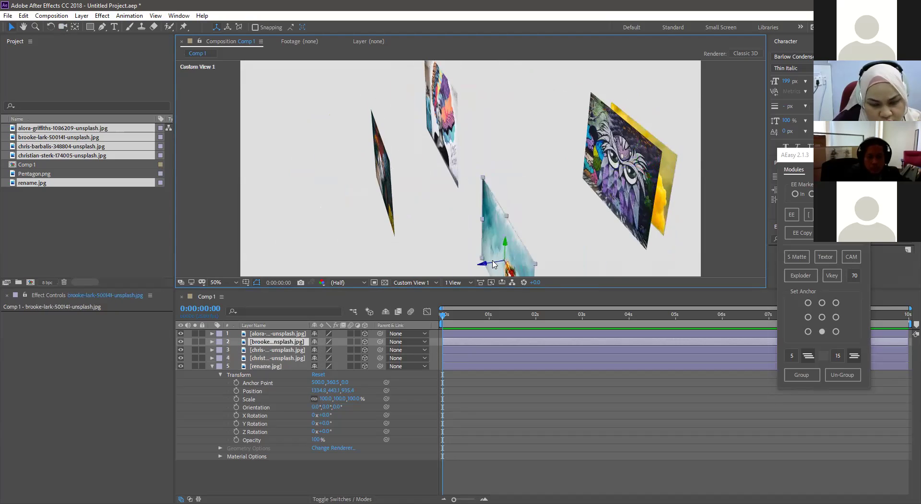
left_click_drag(494, 264, 441, 192)
key("c")
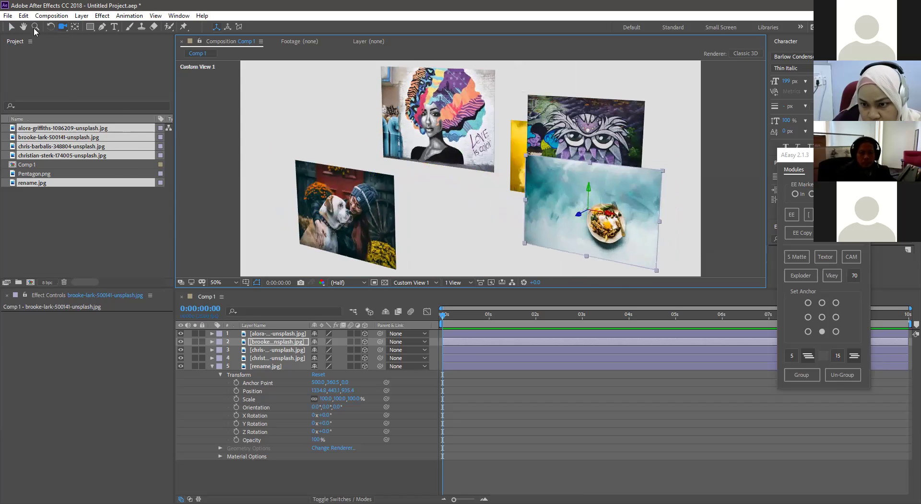
left_click(10, 28)
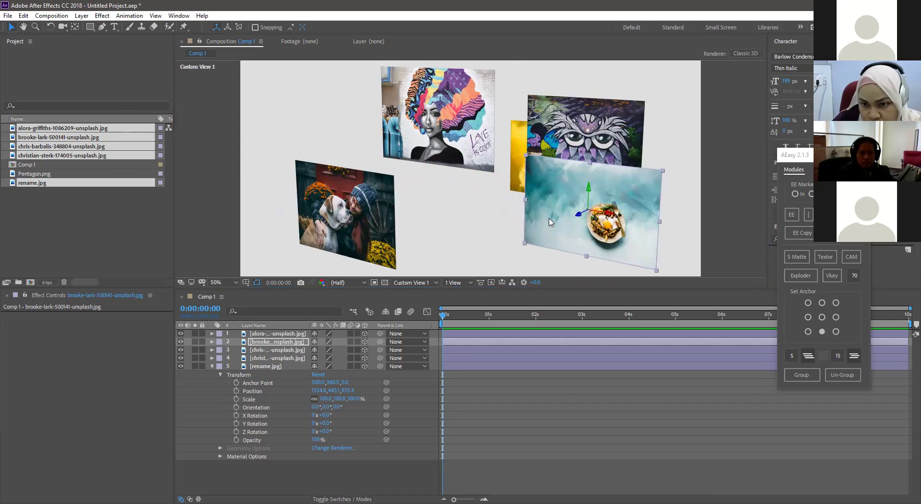
left_click_drag(580, 217, 578, 219)
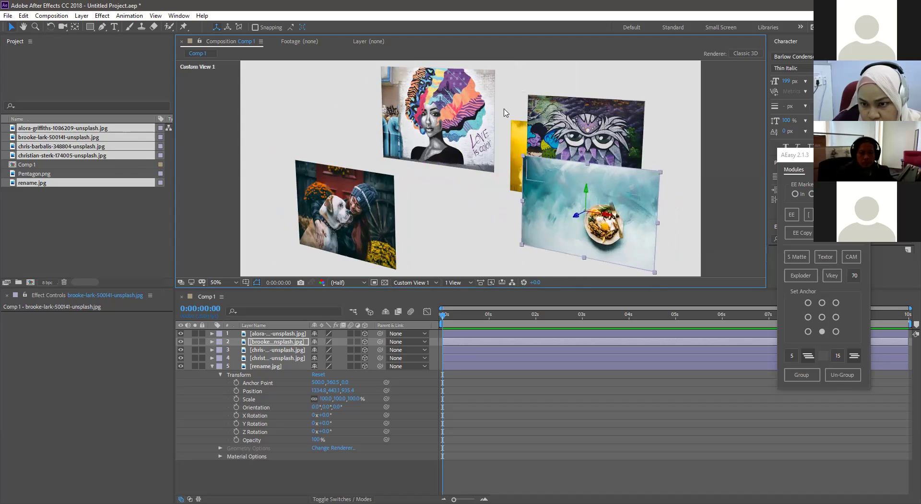
Step: Move the owl photo further back to a Z position of about 1164.5 and push the yellow smoke photo further behind it
left_click(544, 149)
left_click_drag(553, 165, 505, 194)
left_click(505, 194)
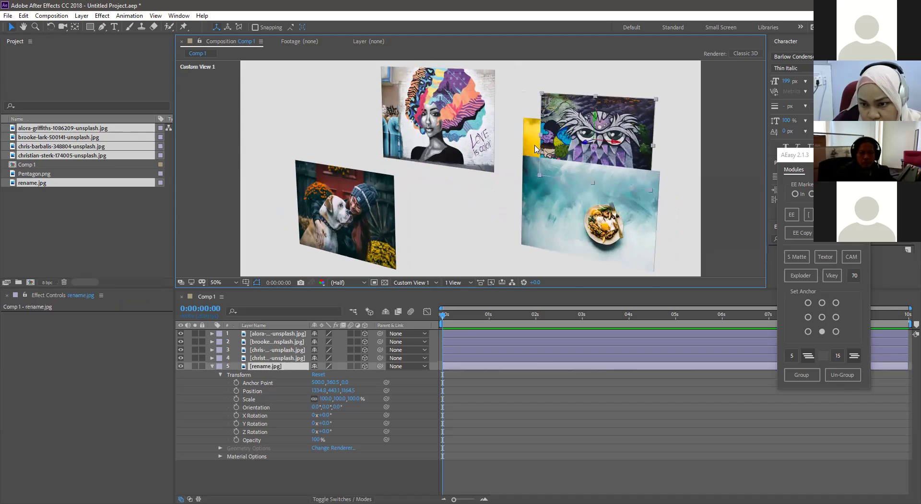
left_click(563, 163)
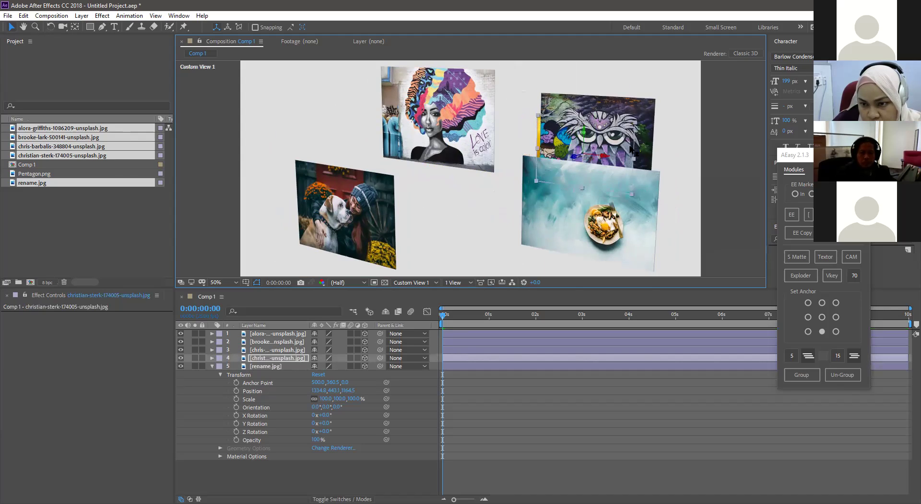
Step: Inspect the depth spacing of the photos from the side and front, and return the 3D view to Active Camera
left_click(487, 205)
key("c")
left_click_drag(453, 227, 599, 133)
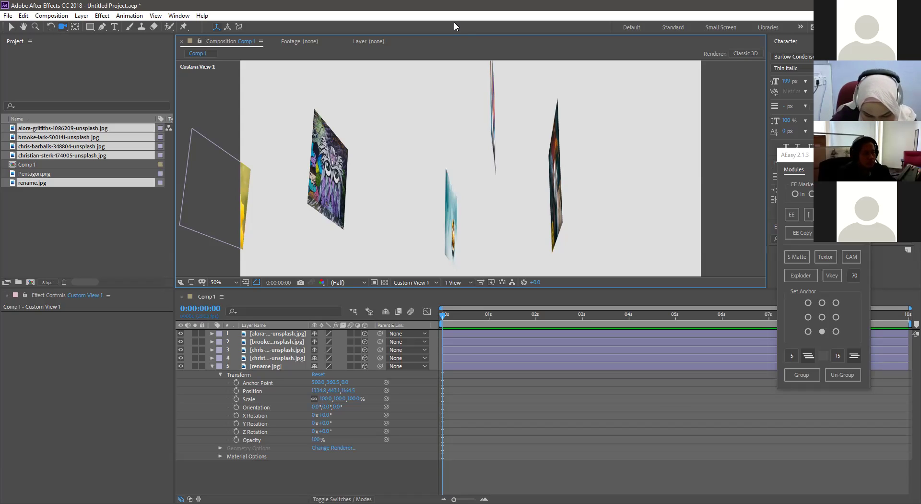
left_click_drag(505, 184, 430, 198)
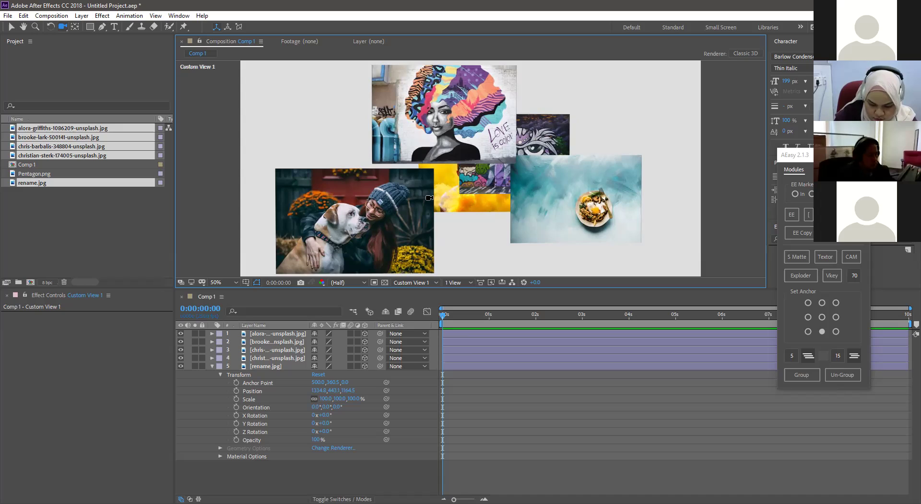
left_click(416, 283)
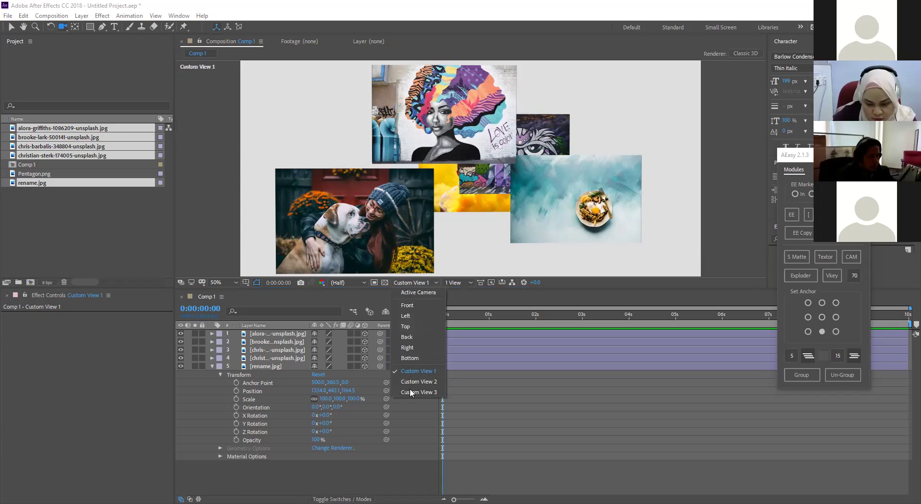
left_click(416, 293)
key("v")
key("comma")
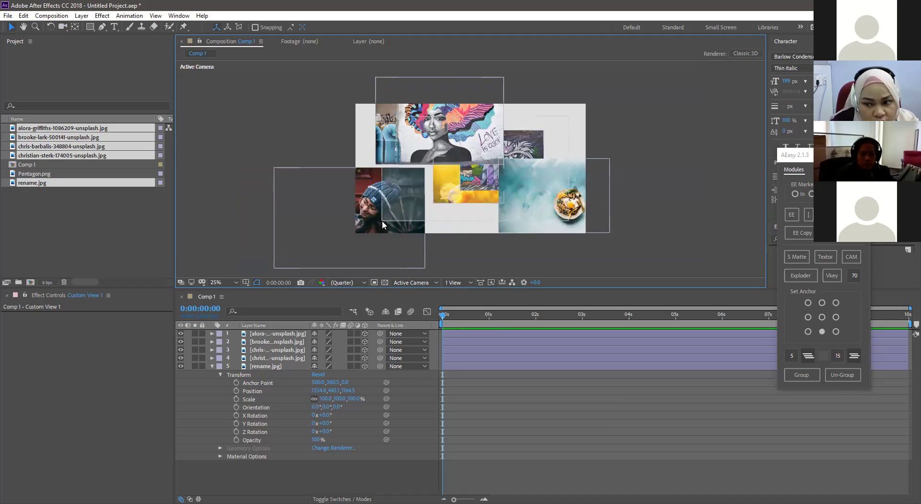
Step: Push all five photo layers back together along the Z axis so more of each fits in the frame
key("ctrl+a")
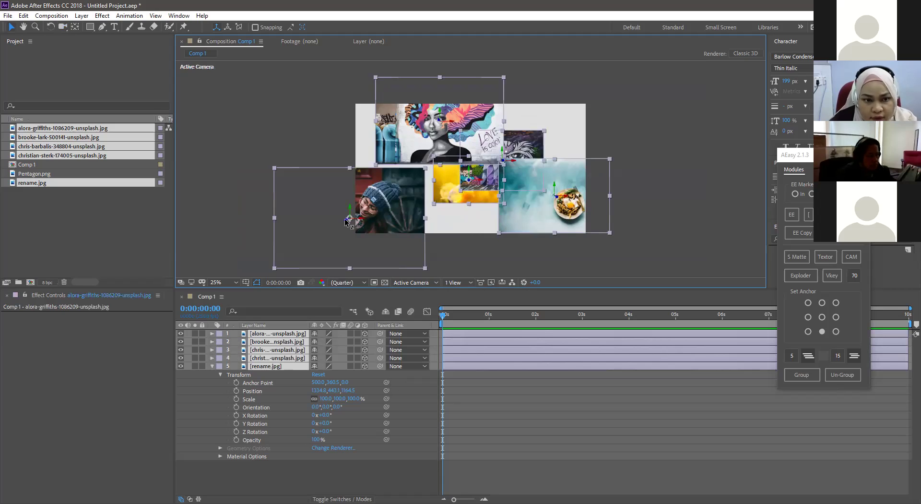
left_click_drag(349, 219, 437, 184)
left_click(467, 220)
Step: Reposition the food bowl lower right, the owl upper right and the mural upper left, and collapse the properties of rename.jpg
left_click_drag(518, 200, 527, 212)
left_click_drag(523, 166, 542, 140)
left_click_drag(549, 208, 544, 207)
left_click_drag(447, 134, 431, 120)
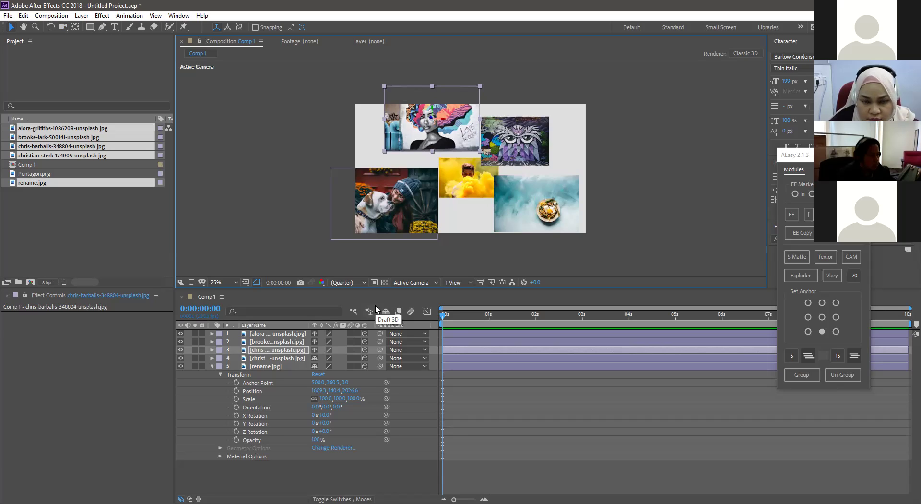
left_click(212, 367)
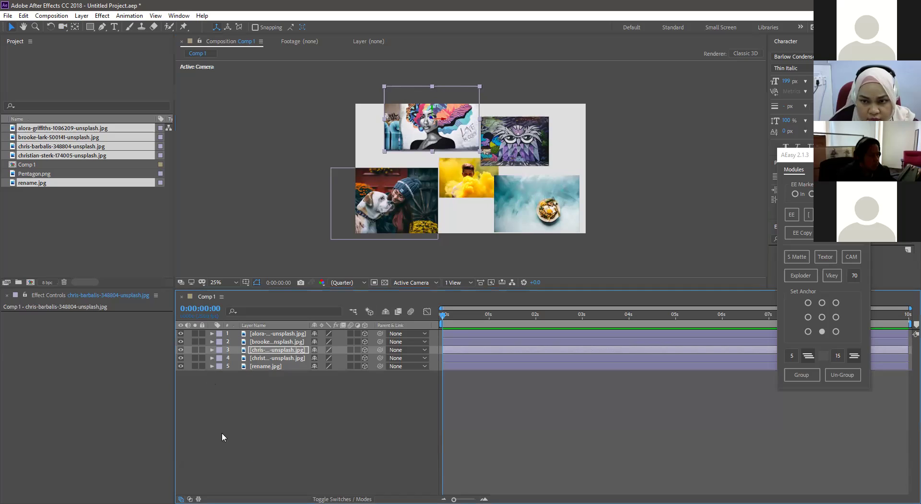
left_click(243, 413)
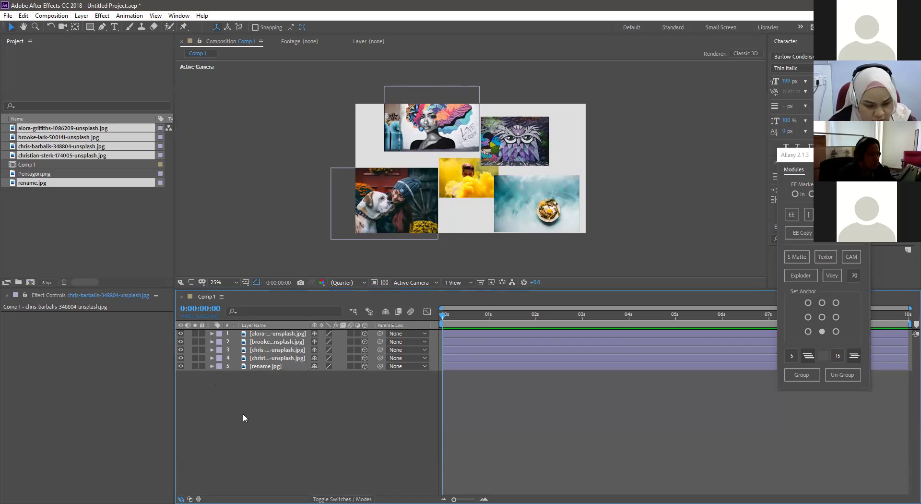
Step: Switch to the Nike 2020.aep project and show the Nike 1 composition at 50% magnification
key("ctrl+k")
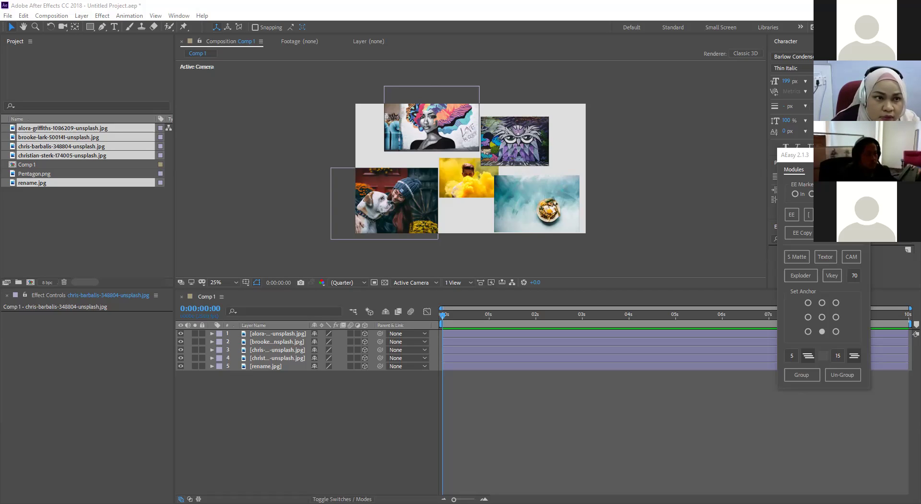
left_click(428, 322)
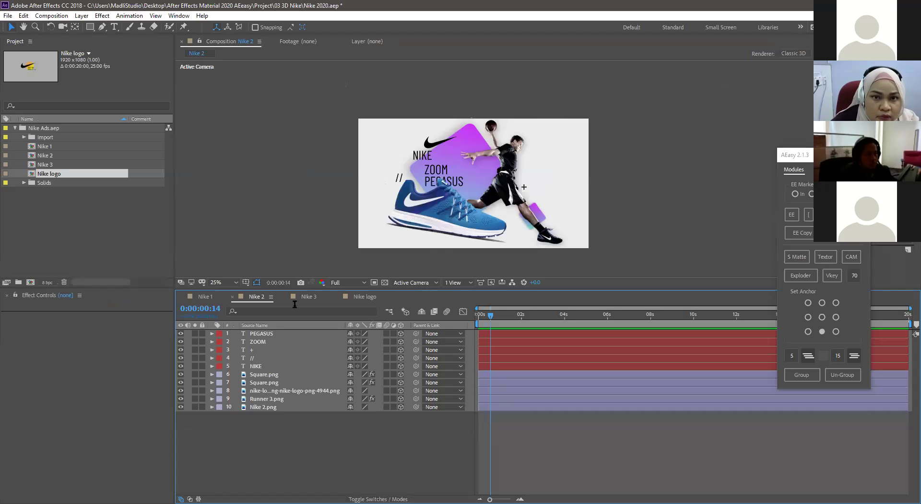
left_click(211, 297)
scroll(471, 203, "up", 2)
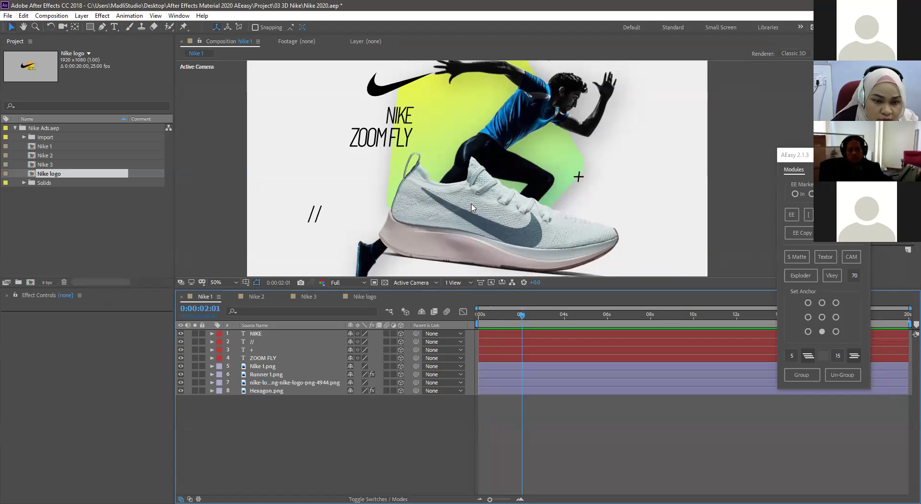
Step: Examine from several angles in Custom View 1 how the hexagon, runner, shoe and text layers of Nike 1 are spaced in depth
left_click(409, 283)
left_click(406, 370)
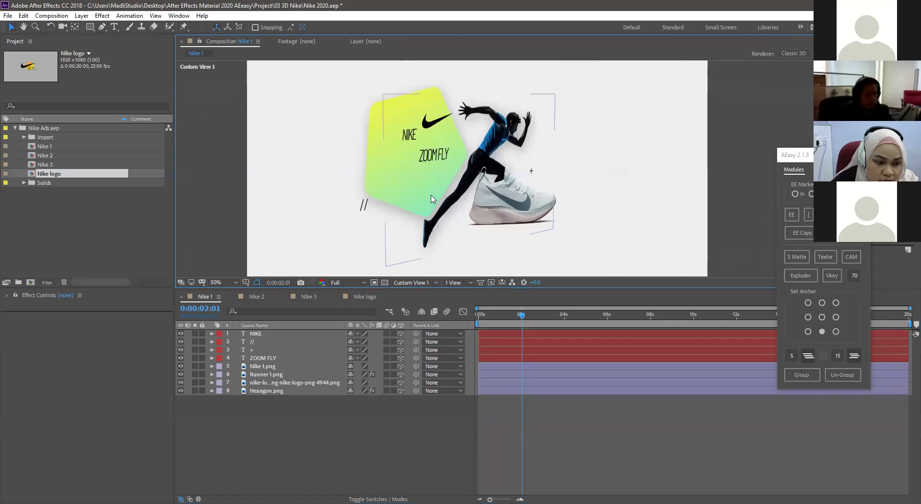
key("c")
left_click_drag(427, 195, 438, 153)
key("v")
left_click(379, 160)
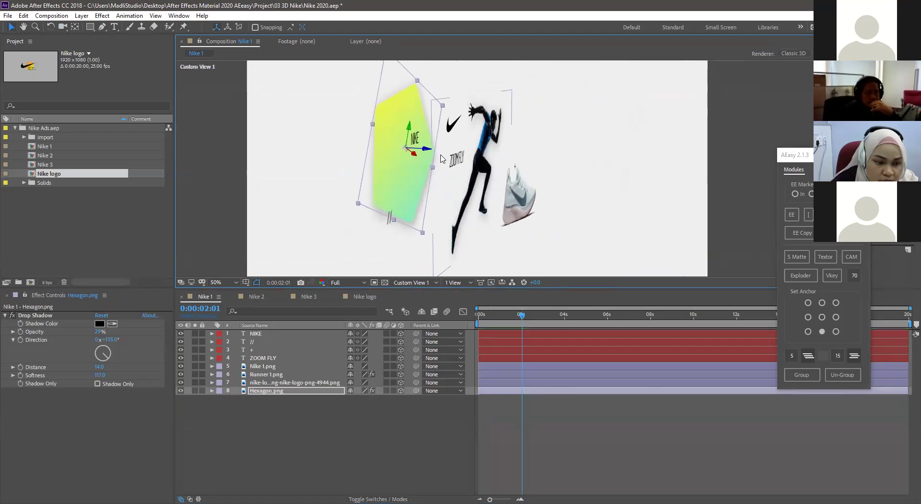
key("c")
left_click_drag(457, 186, 611, 104)
key("v")
key("c")
key("v")
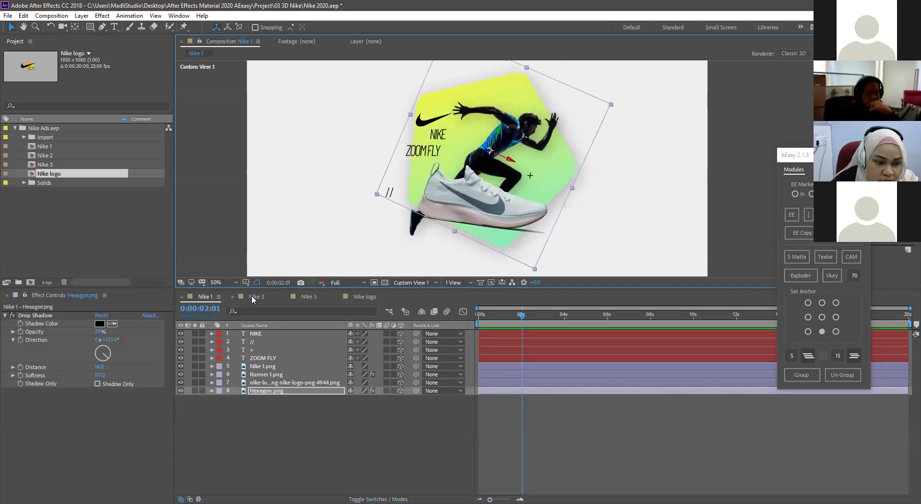
Step: Look through the Nike 2, Nike 3 and Nike logo compositions, and show Nike logo in Custom View 1
left_click(249, 300)
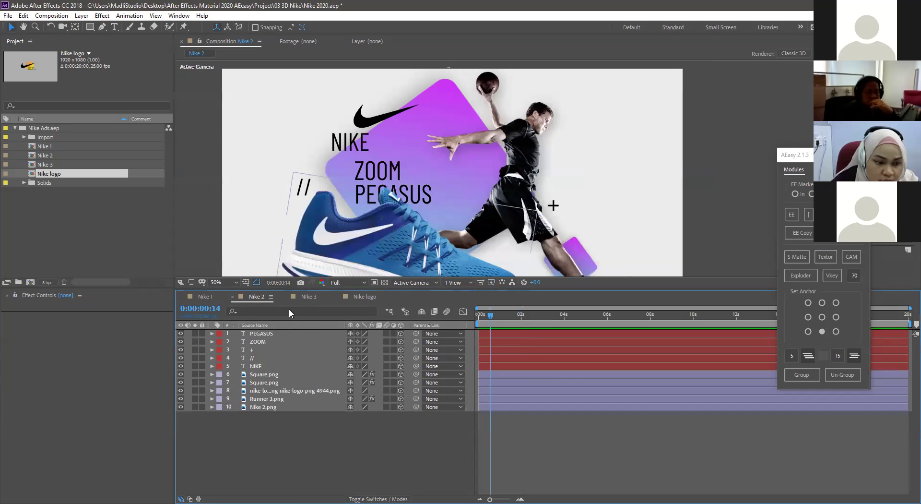
left_click(308, 297)
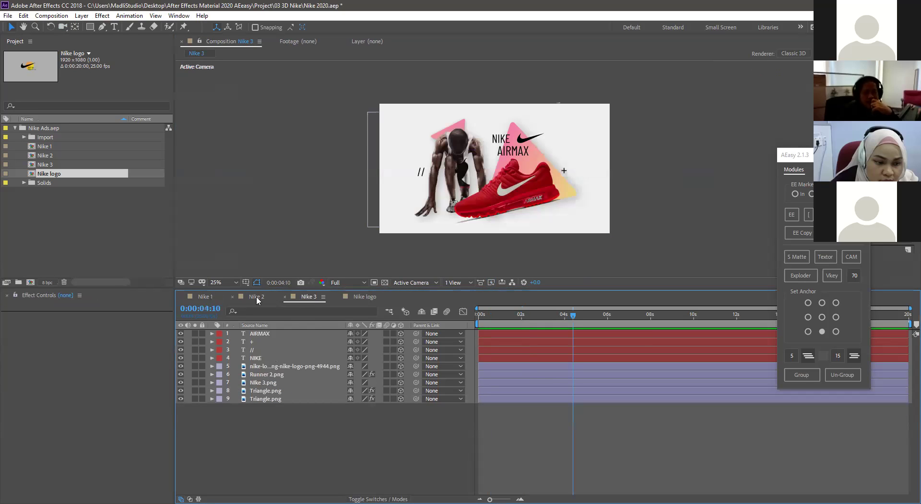
key("period")
left_click(364, 297)
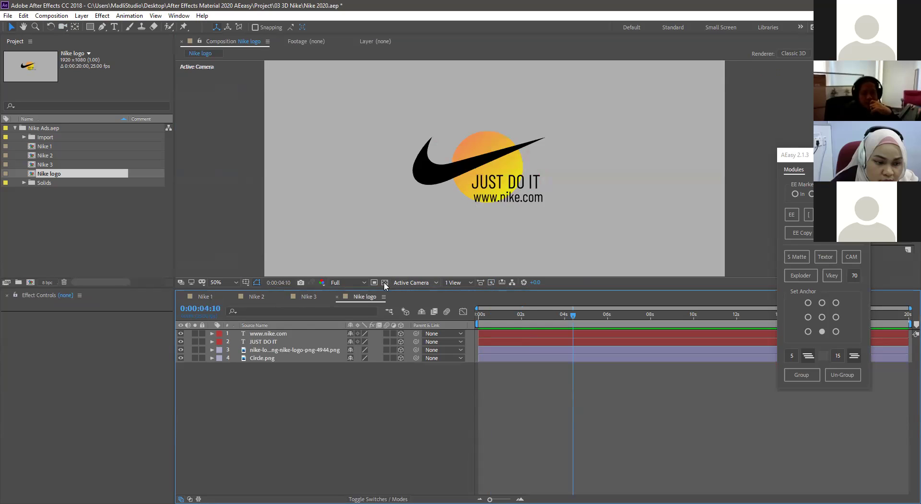
left_click(411, 283)
left_click(413, 371)
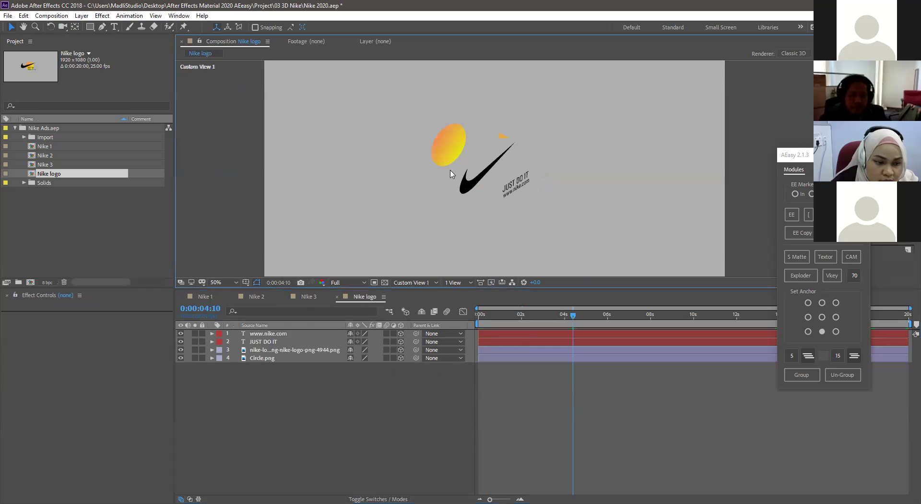
Step: View the Nike logo layers from the front in Custom View 1 and enlarge the gradient circle behind the swoosh
key("c")
left_click_drag(440, 184, 478, 175)
key("v")
left_click_drag(403, 188, 462, 134)
left_click_drag(449, 171, 508, 173)
key("c")
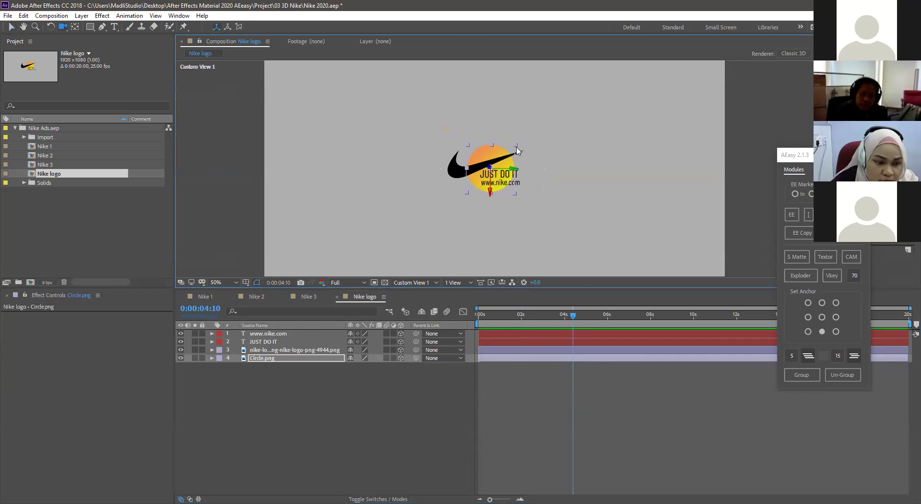
key("v")
left_click_drag(517, 151, 542, 120)
Step: In the Nike 2 composition at 25% magnification, enlarge the big purple square behind the runner
left_click(203, 296)
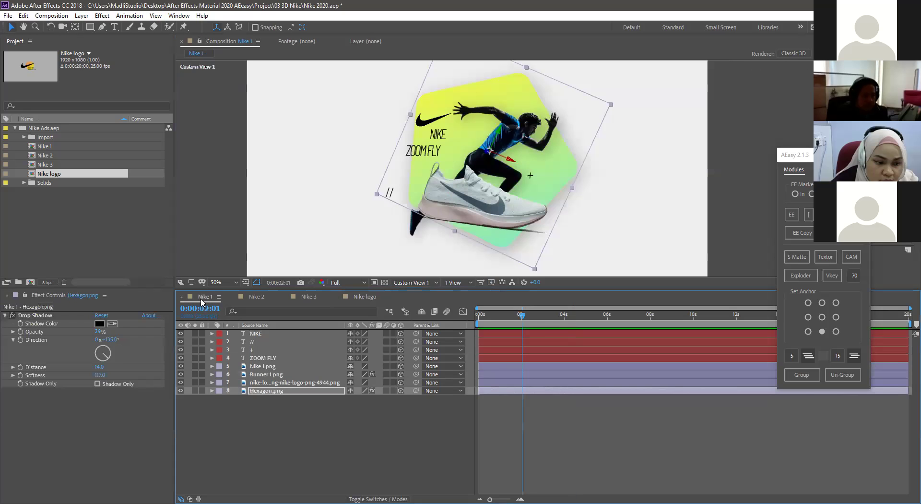
left_click(256, 297)
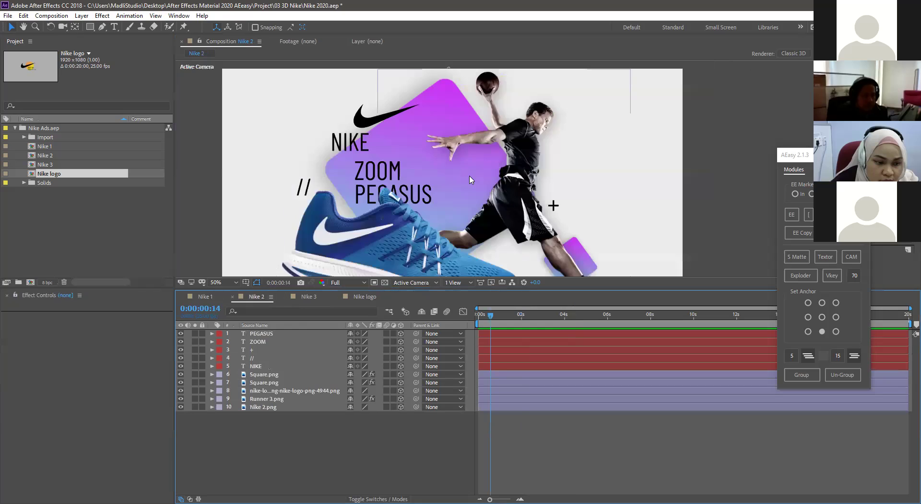
left_click(411, 164)
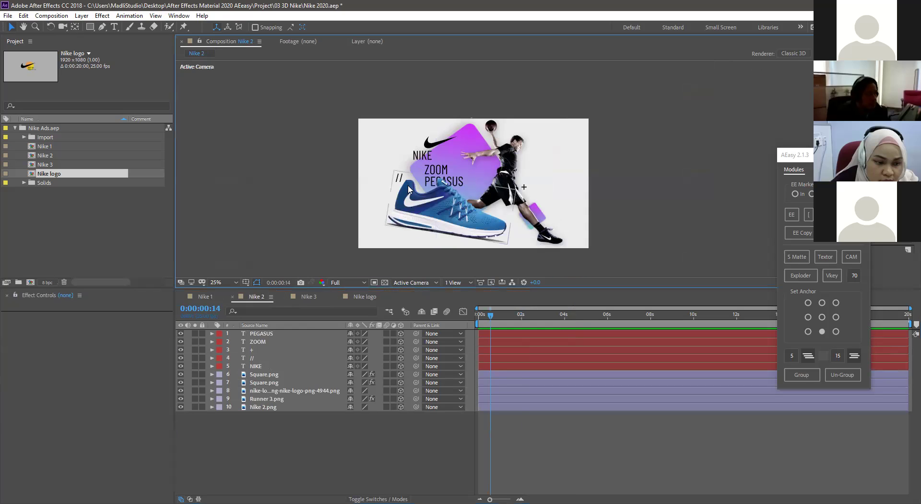
left_click(411, 171)
left_click_drag(473, 120, 482, 96)
left_click(325, 180)
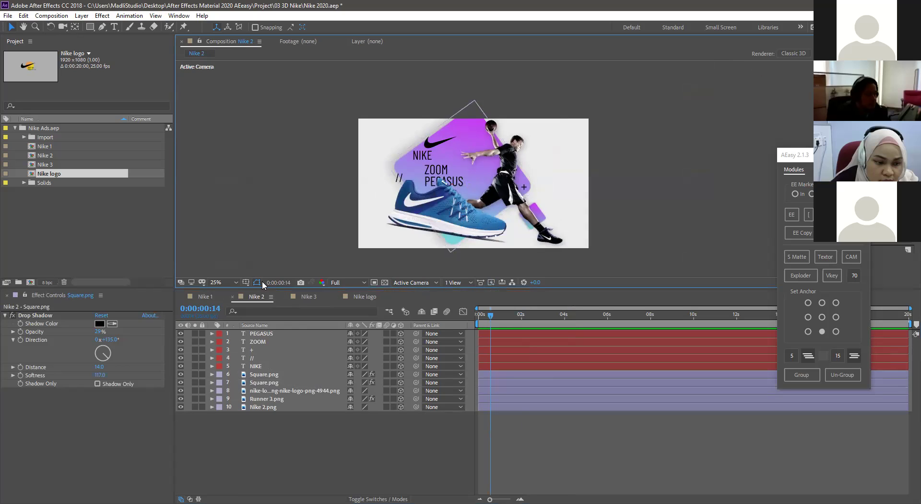
Step: Show Nike 1 at 0:00:02:15 and orbit Custom View 1 slightly to check the layers' depth
left_click(206, 296)
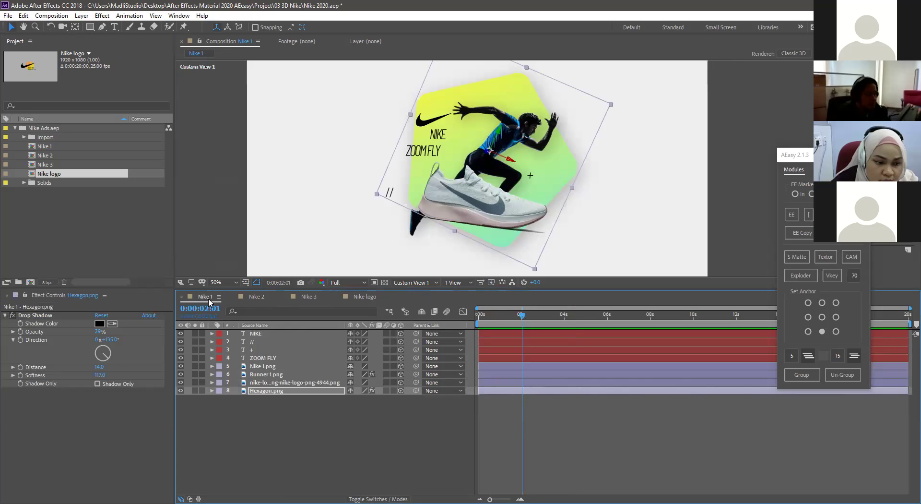
left_click(315, 234)
left_click_drag(491, 319, 535, 318)
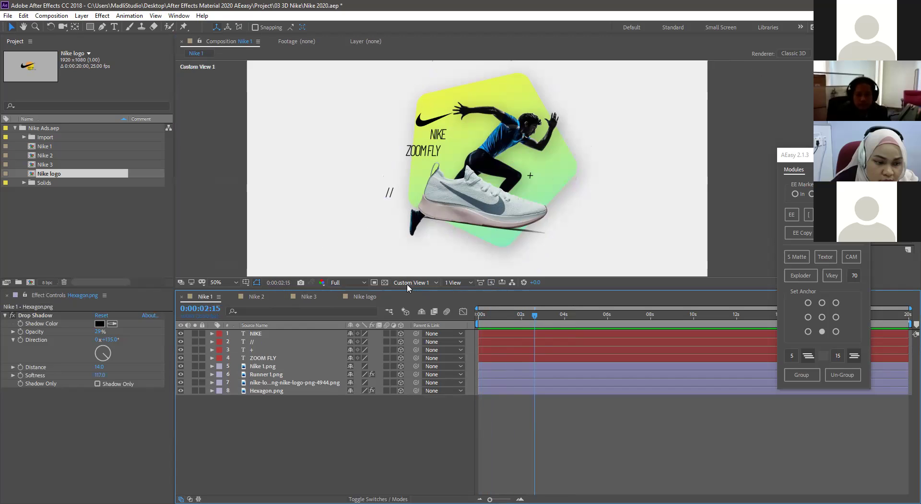
key("c")
mouse_move(445, 195)
left_mouse_down()
mouse_move(521, 183)
mouse_move(426, 196)
mouse_move(442, 186)
left_mouse_up()
left_click_drag(436, 187, 411, 189)
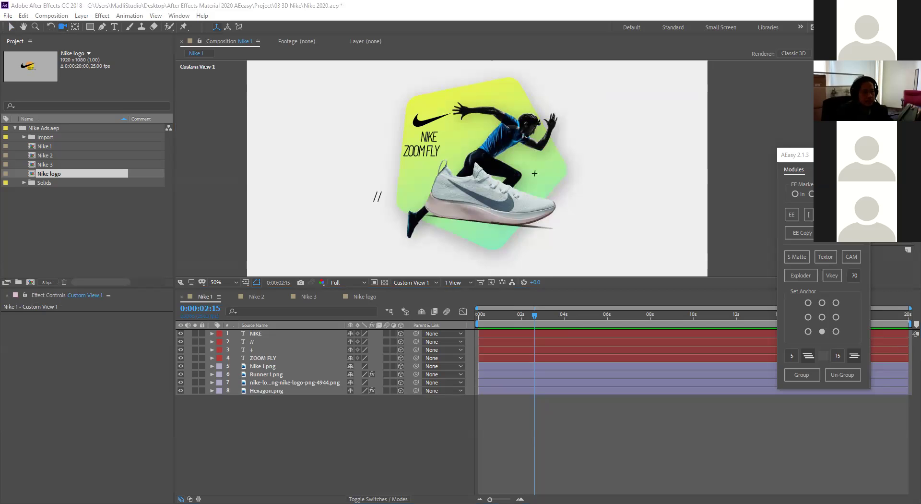
Step: Set the current time of Nike 1 to 0:00:01:20, rewind Nike 2 to its start, and return to Nike 1
key("alt+Tab")
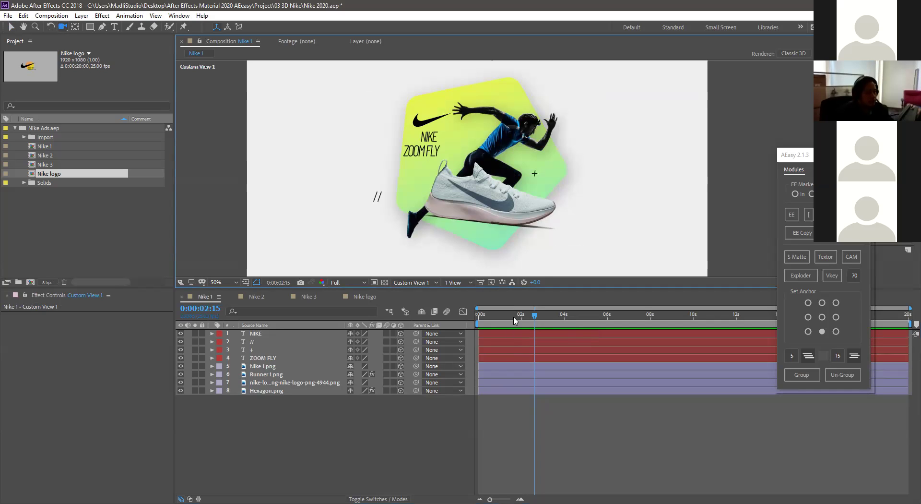
left_click_drag(485, 315, 519, 317)
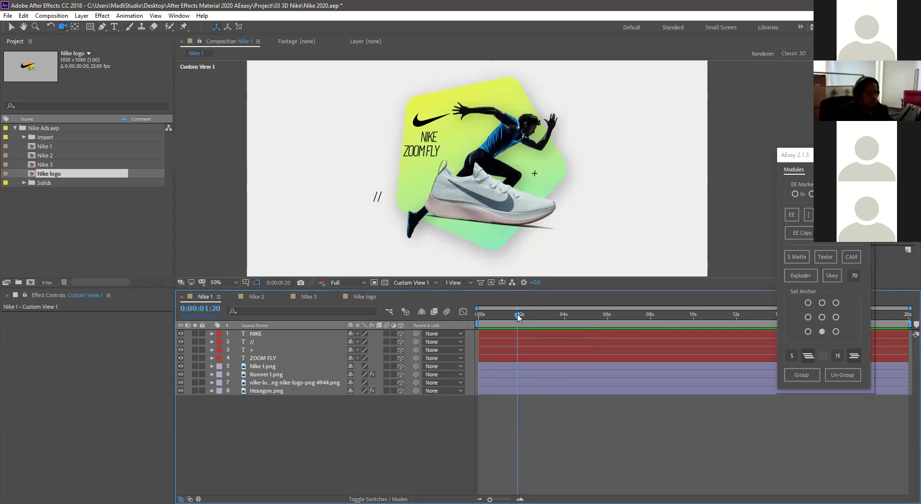
left_click(415, 283)
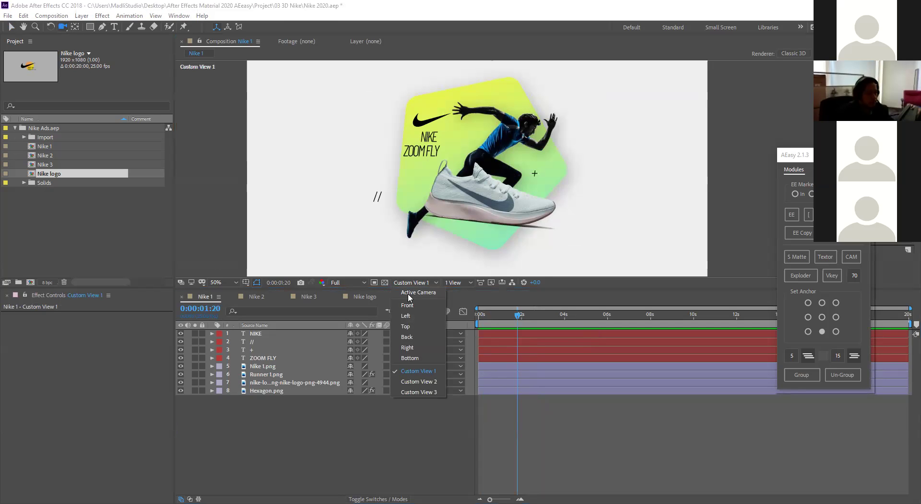
left_click(491, 329)
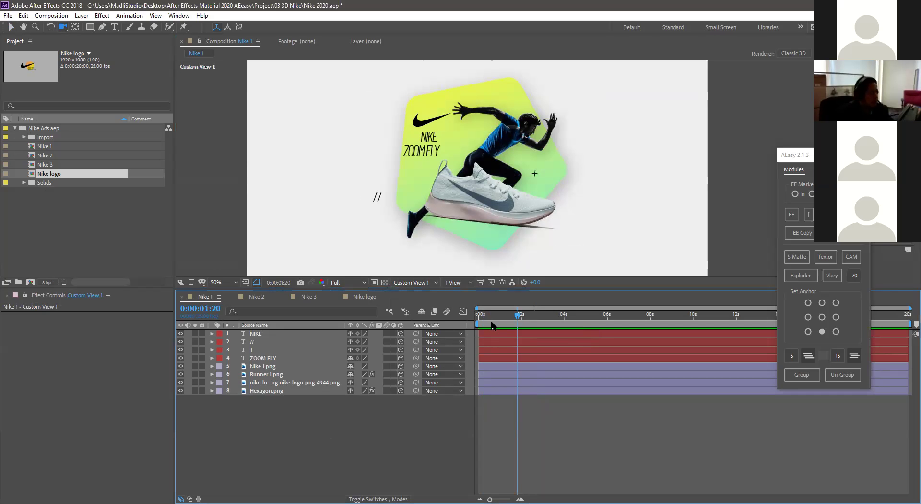
left_click(258, 296)
left_click_drag(490, 316, 473, 321)
left_click(206, 296)
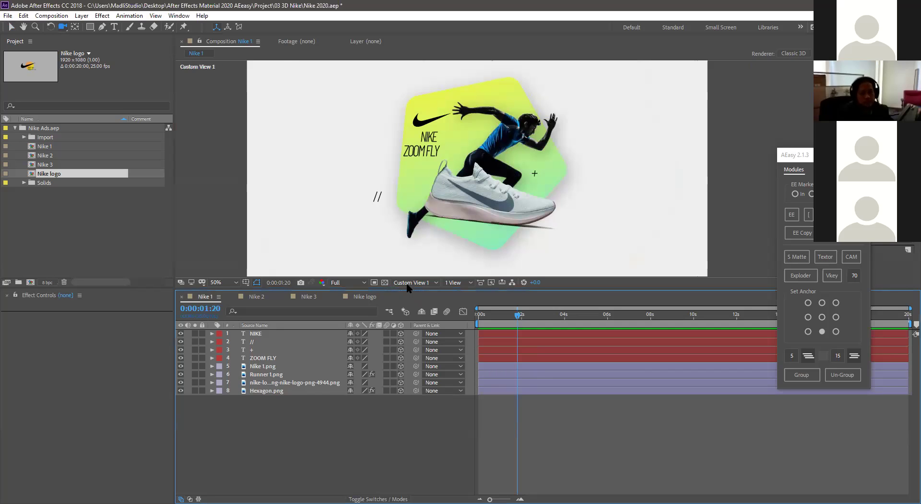
Step: Extend the "+" text layer in Nike 1 so that it reads "+--+++----//"
left_click(403, 282)
left_click(384, 189)
left_click_drag(384, 189, 255, 352)
double_click(255, 352)
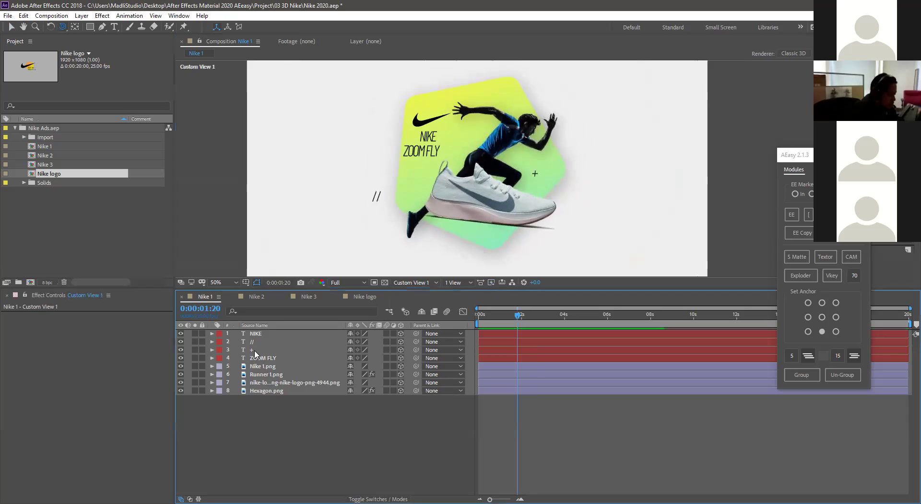
type("+==++")
key("BackSpace")
key("BackSpace")
key("BackSpace")
key("BackSpace")
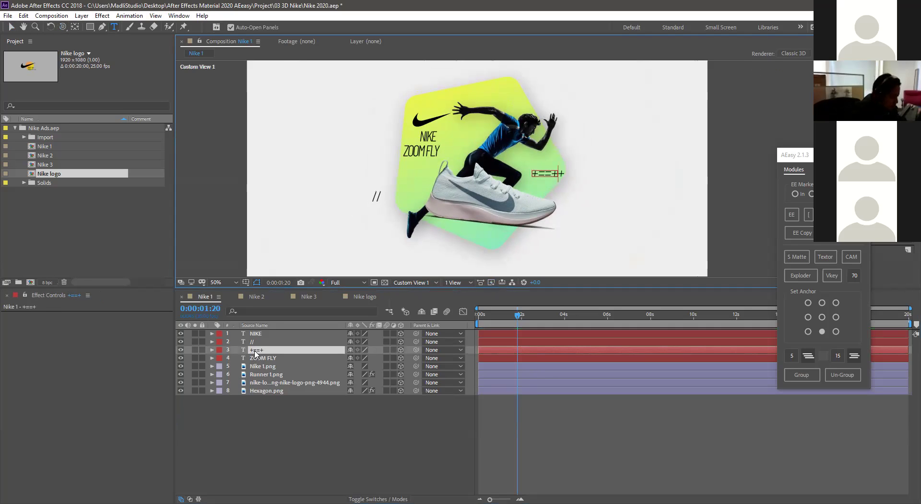
type("==++")
key("BackSpace")
key("BackSpace")
type("++")
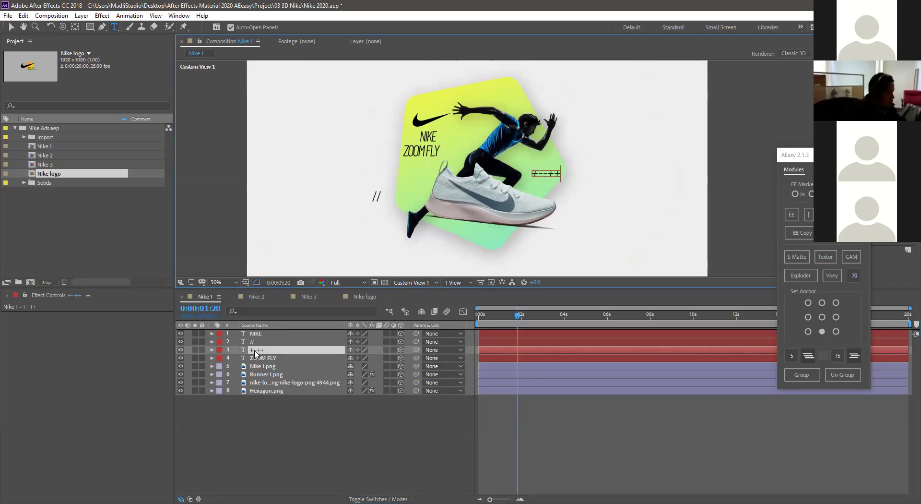
type("+----//")
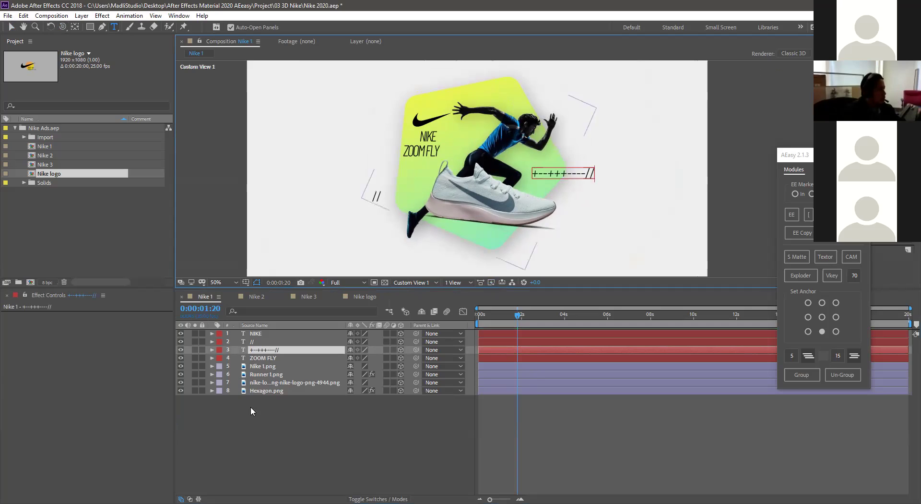
Step: Extend the "//" text beside the runner's back foot to read "//---++-"
left_click(263, 466)
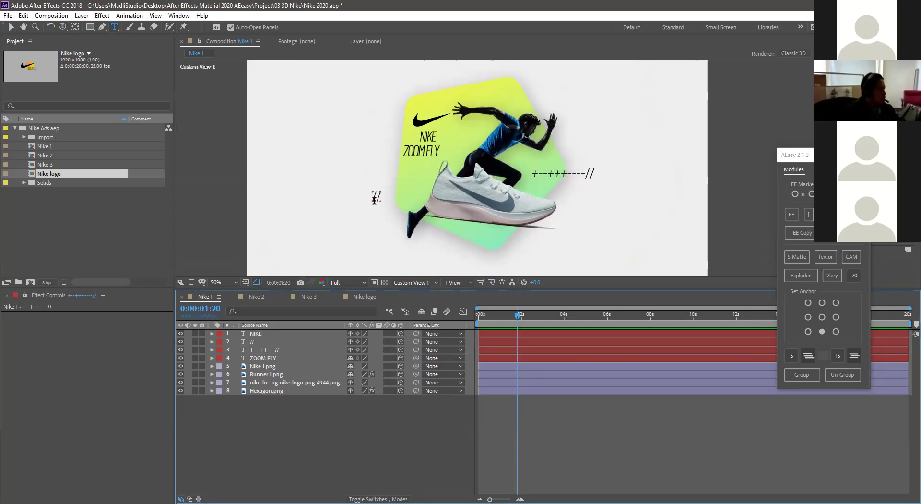
left_click(378, 201)
type("----++")
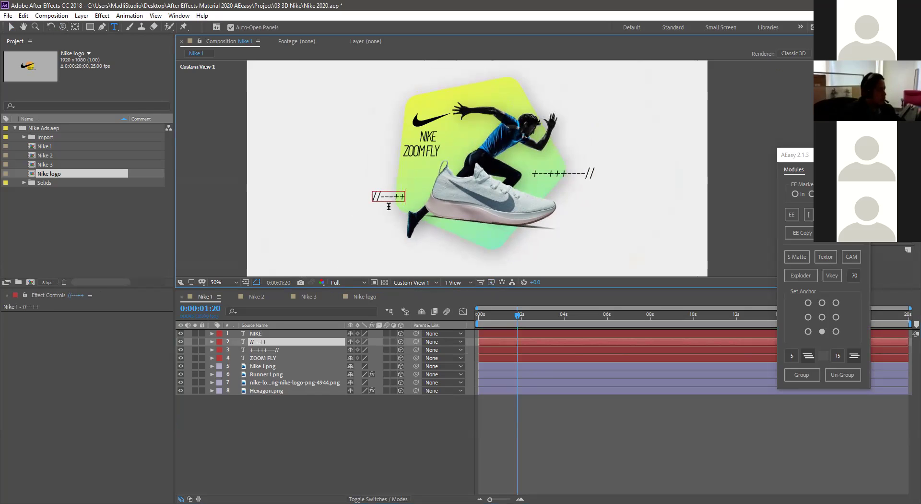
type("-")
left_click(382, 399)
left_click(11, 28)
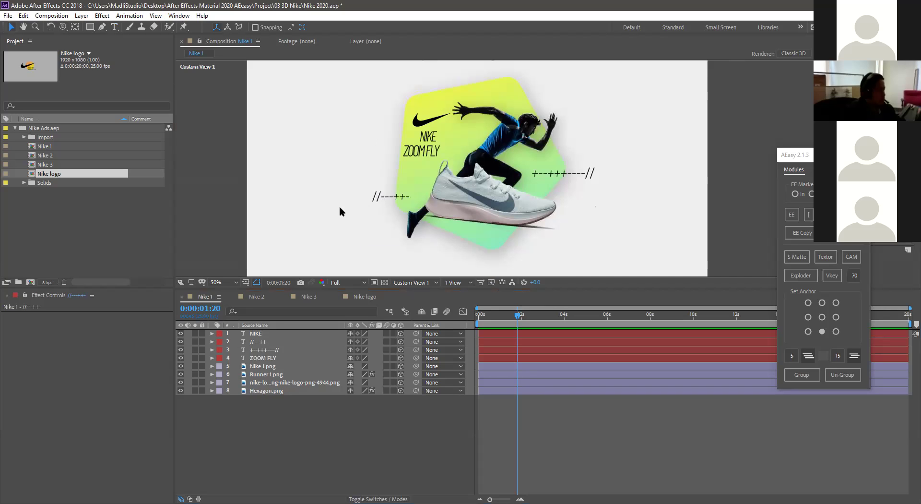
Step: Shift the "//---++-" text slightly left along its X axis, away from the shoe
left_click(391, 197)
left_click(278, 350)
left_click(268, 342)
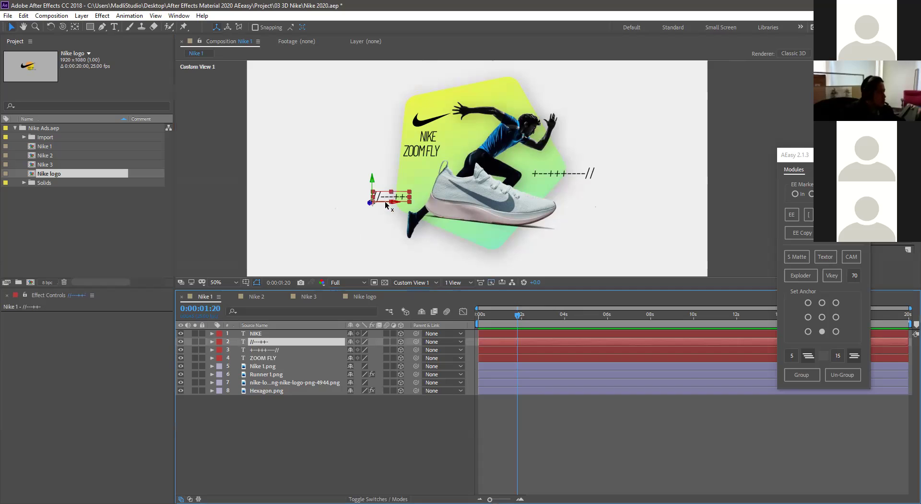
left_click_drag(395, 203, 386, 203)
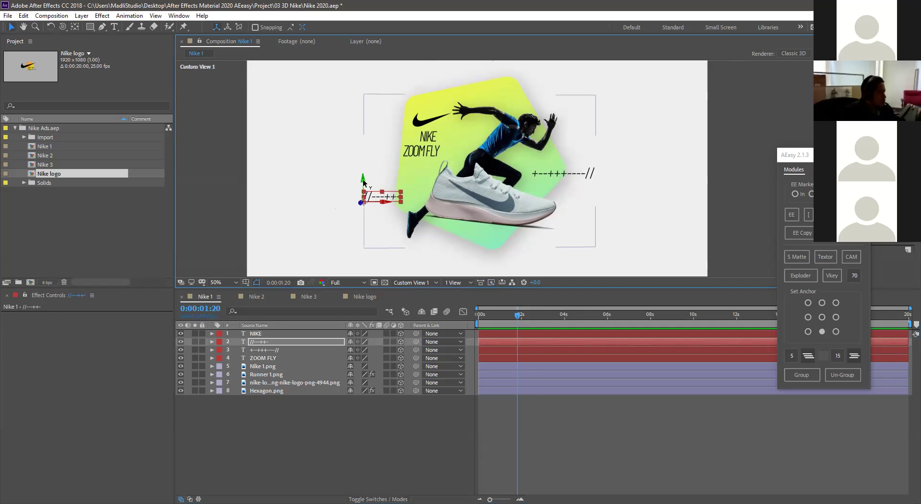
left_click(396, 265)
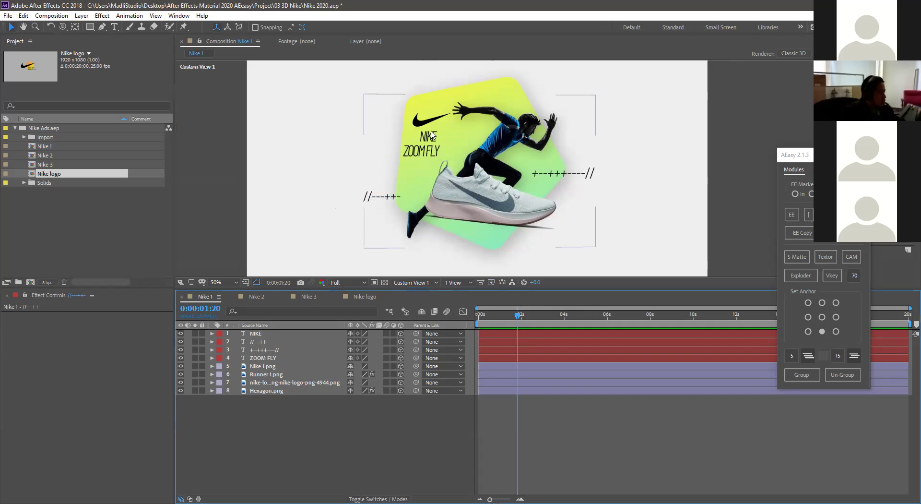
Step: Reposition the NIKE text so that its right edge lines up with ZOOM FLY below it
left_click(267, 358)
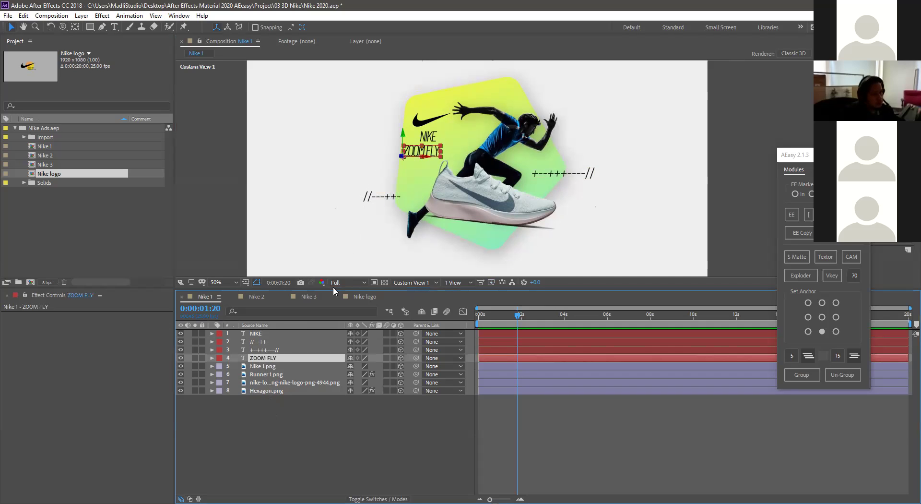
left_click(266, 335)
left_click(414, 144)
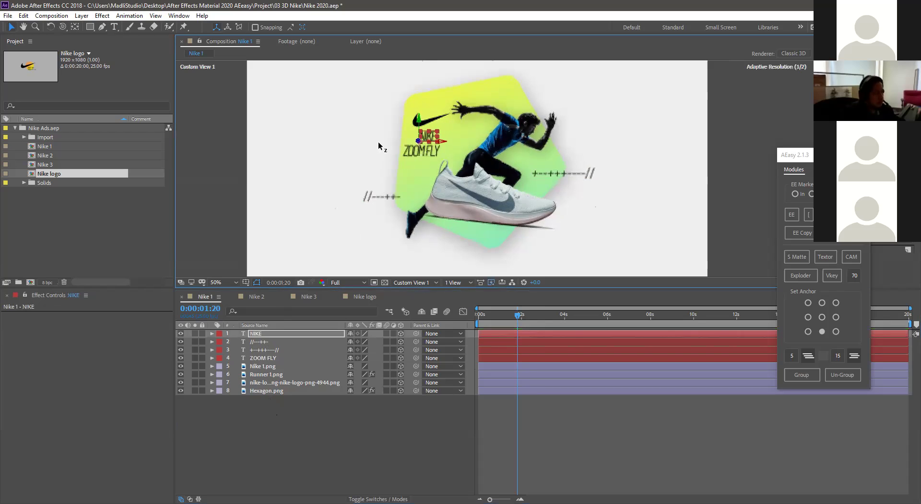
key("slash")
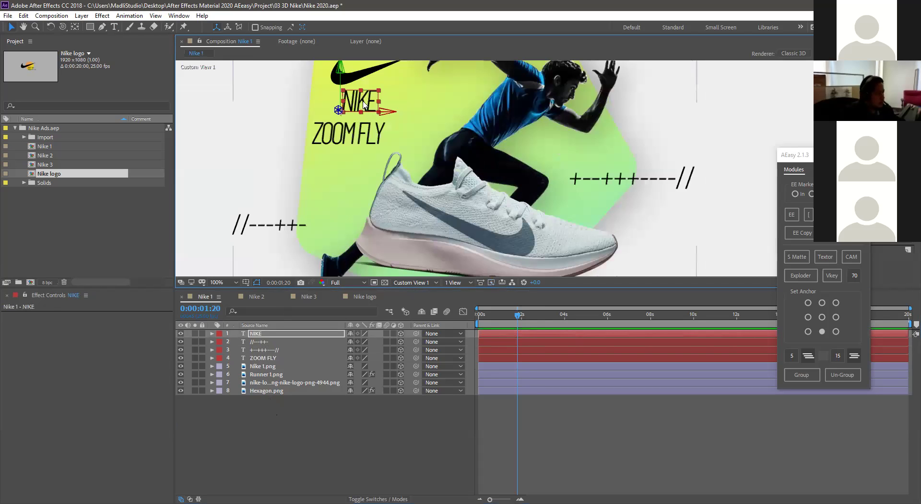
left_click(321, 436)
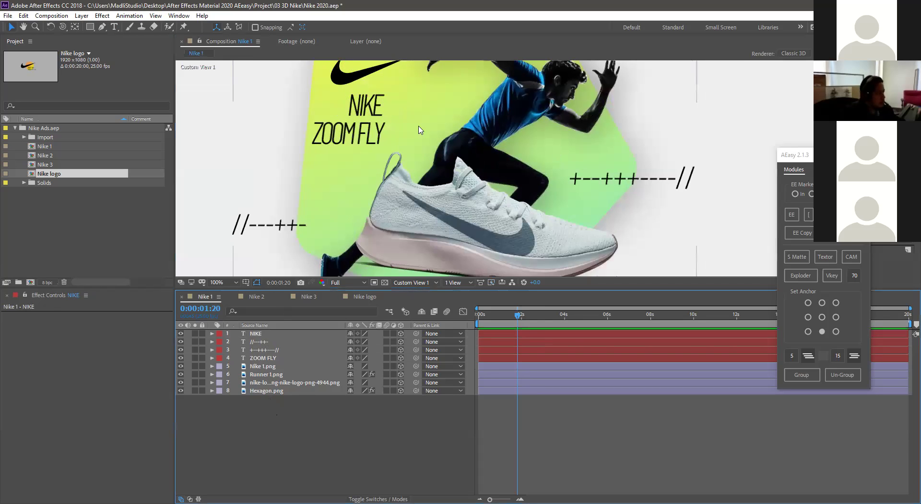
key("comma")
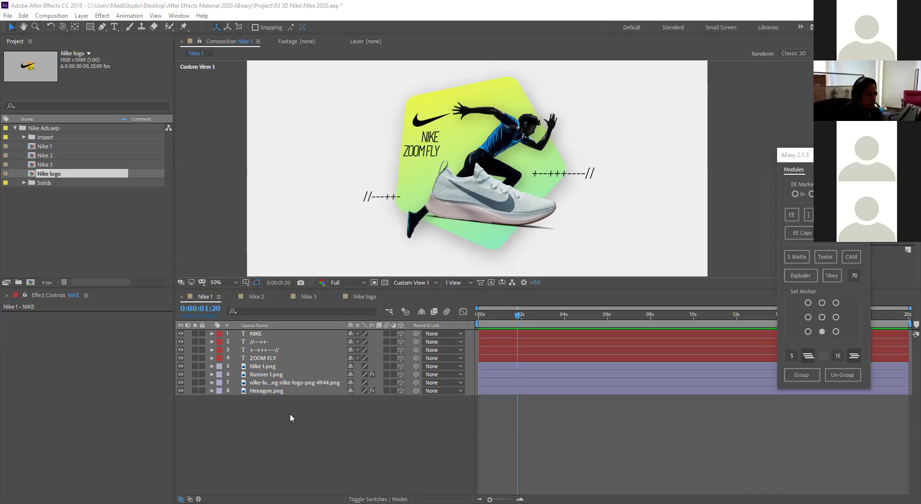
Step: Apply the AEasy EE in and out animation to all eight Nike 1 layers and stagger their timing with a value of 15
left_click_drag(290, 413, 267, 338)
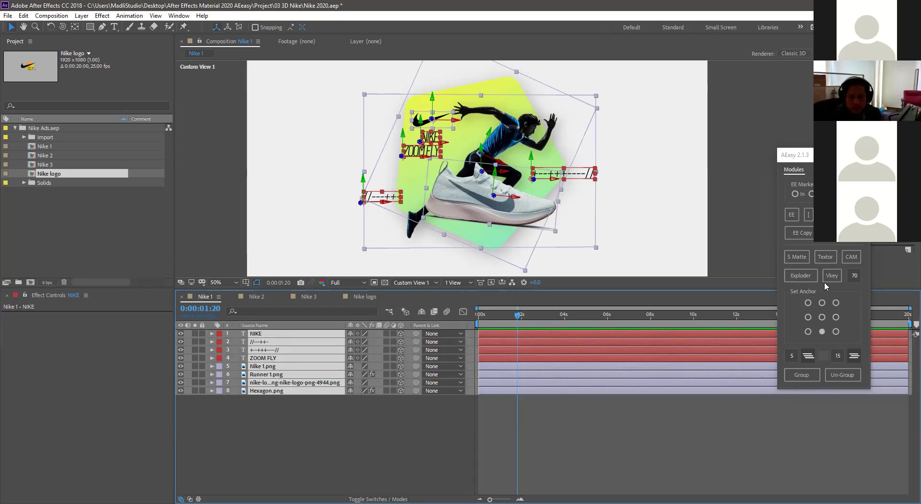
left_click(793, 215)
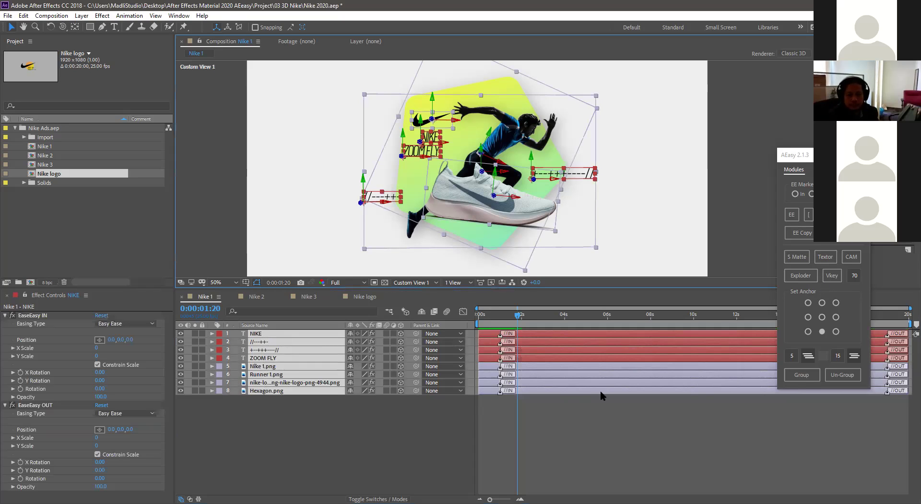
left_click(855, 357)
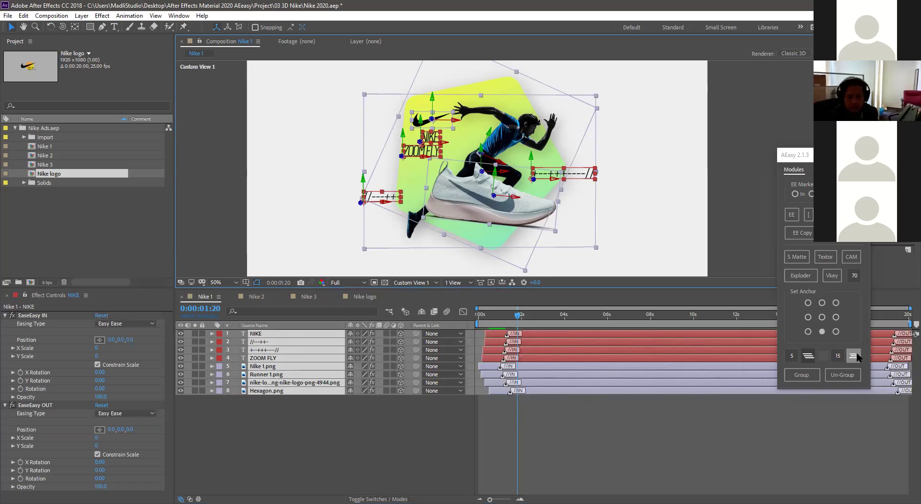
Step: Reshuffle the random start times of all eight Nike 1 layers using a value of 15
left_click(856, 358)
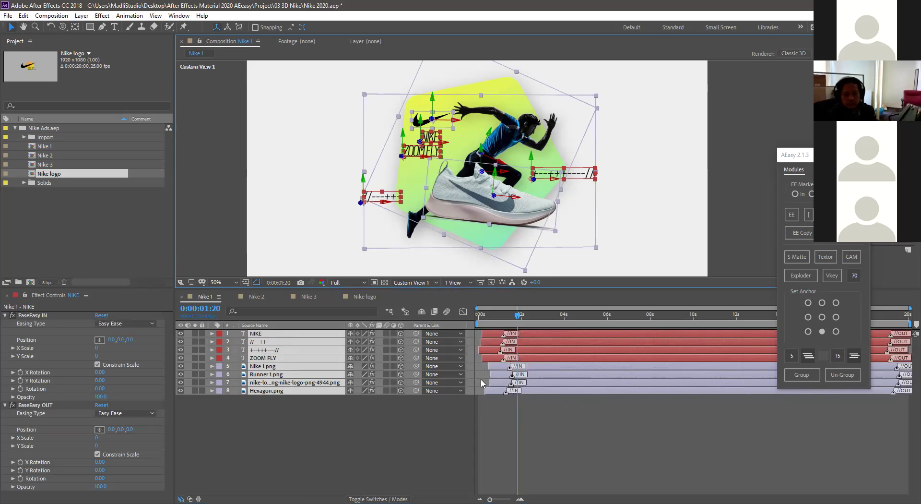
left_click(853, 358)
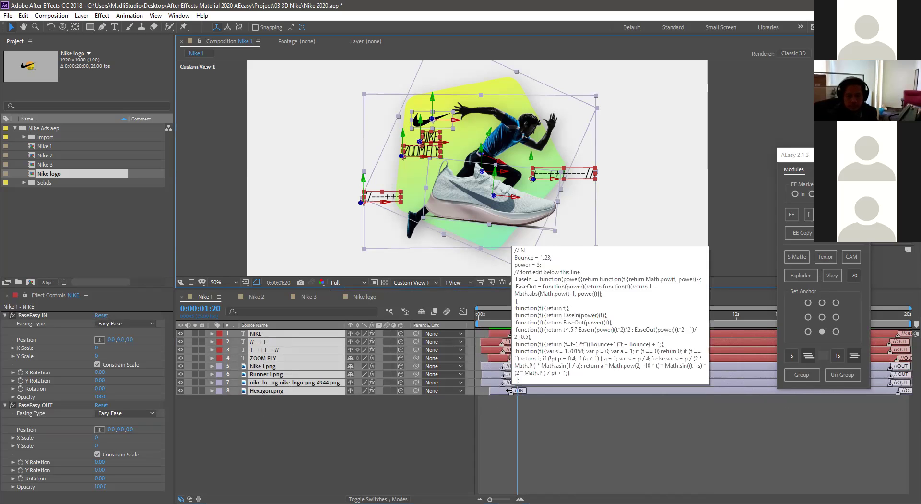
left_click(447, 421)
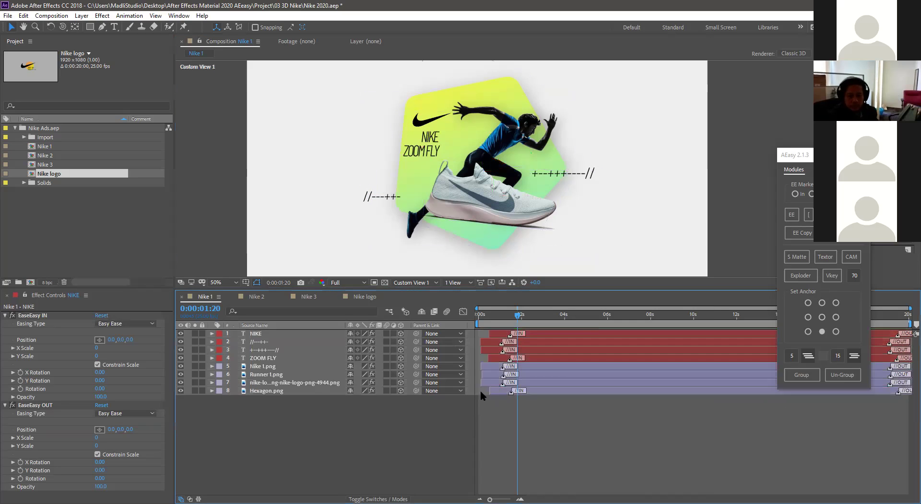
Step: Try adjusting the starts of the ZOOM FLY and "+--+++----//" layers individually in the timeline
left_click(495, 358)
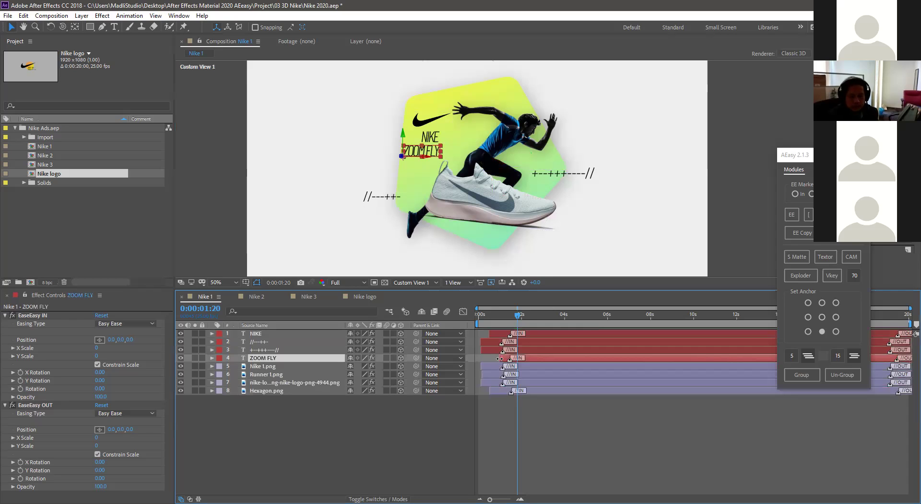
left_click(485, 350)
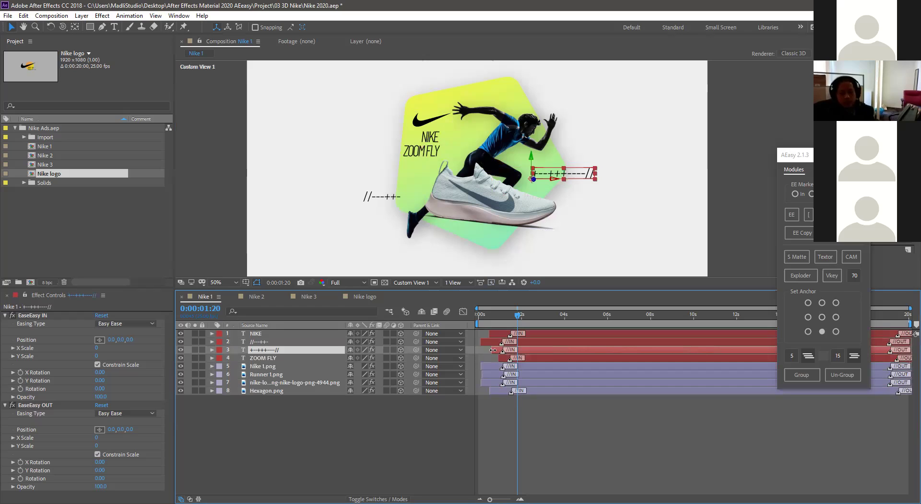
left_click(494, 355, "shift")
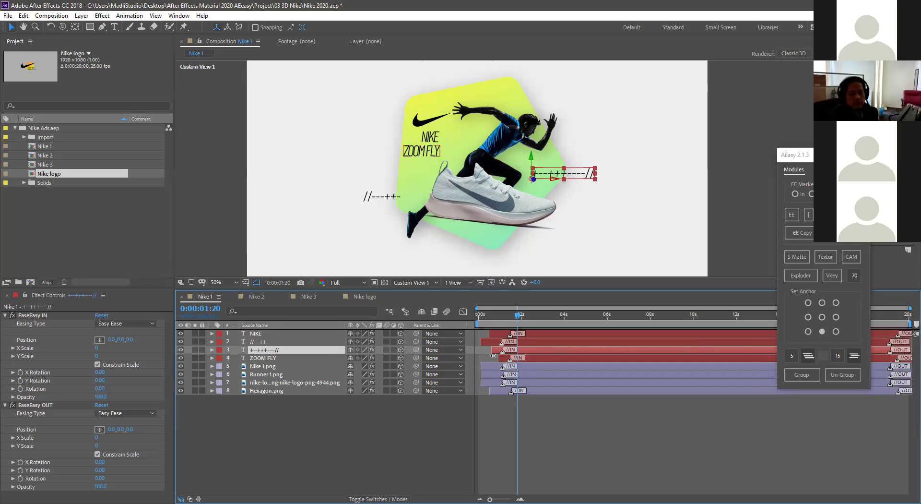
left_click(495, 358)
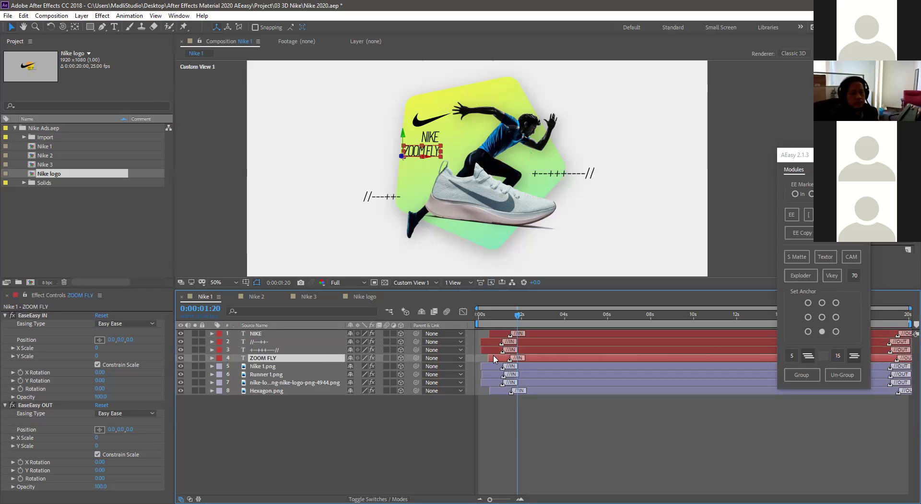
mouse_move(495, 358)
left_mouse_down()
mouse_move(484, 355)
mouse_move(506, 359)
mouse_move(489, 357)
left_mouse_up()
Step: Reset all eight Nike 1 layers to a common start, randomize their in-points again with a value of 15, and scrub through the opening
left_click_drag(365, 417, 312, 331)
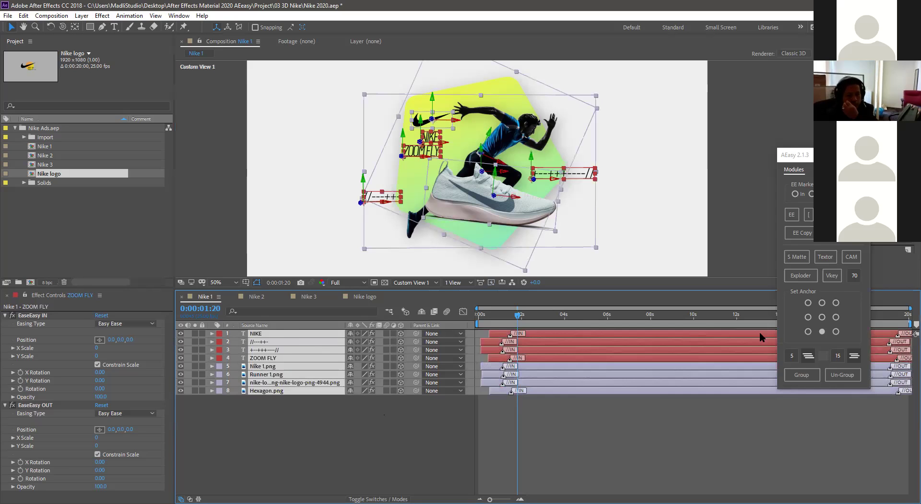
left_click(824, 356)
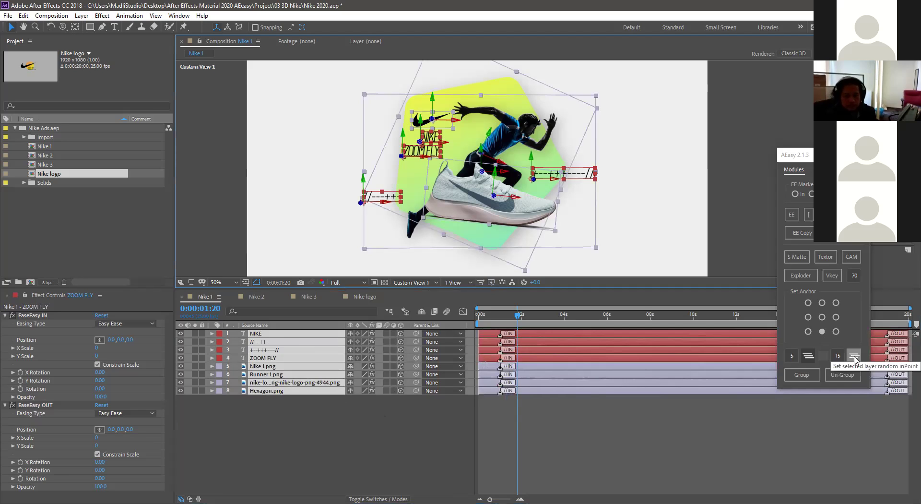
left_click(855, 358)
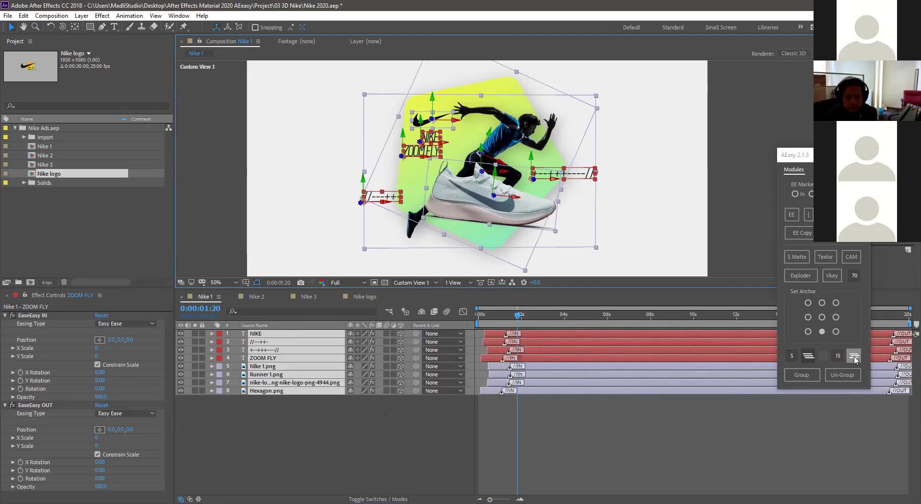
left_click(855, 359)
left_click_drag(480, 316, 504, 323)
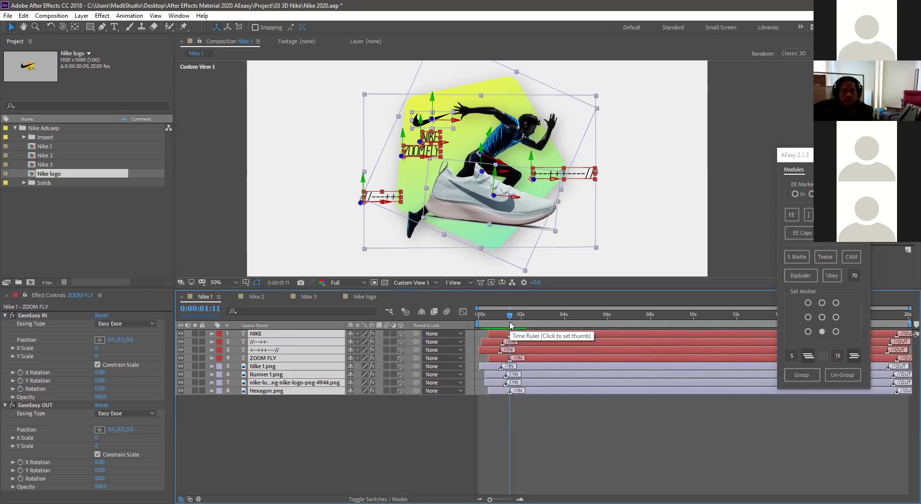
left_click(511, 325)
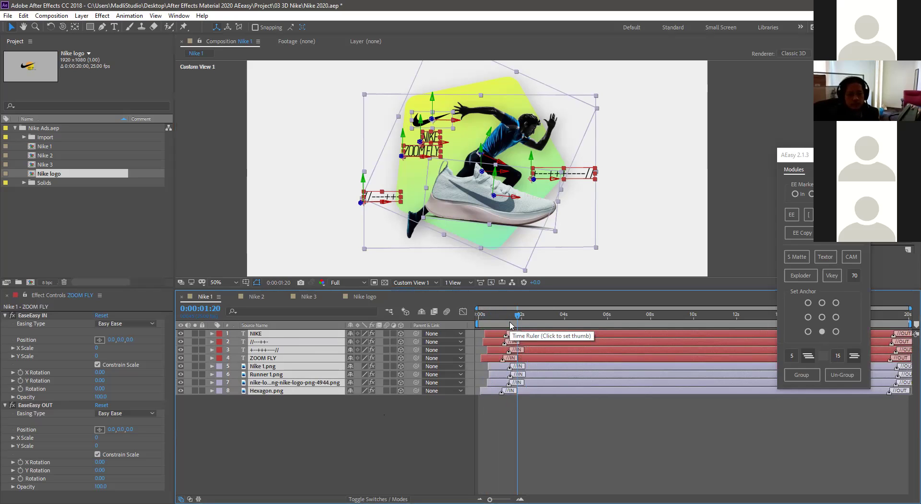
Step: Remove the staggered timing and the EaseEasy in and out animation from all eight Nike 1 layers
left_click(828, 361)
left_click(792, 215)
left_click(371, 442)
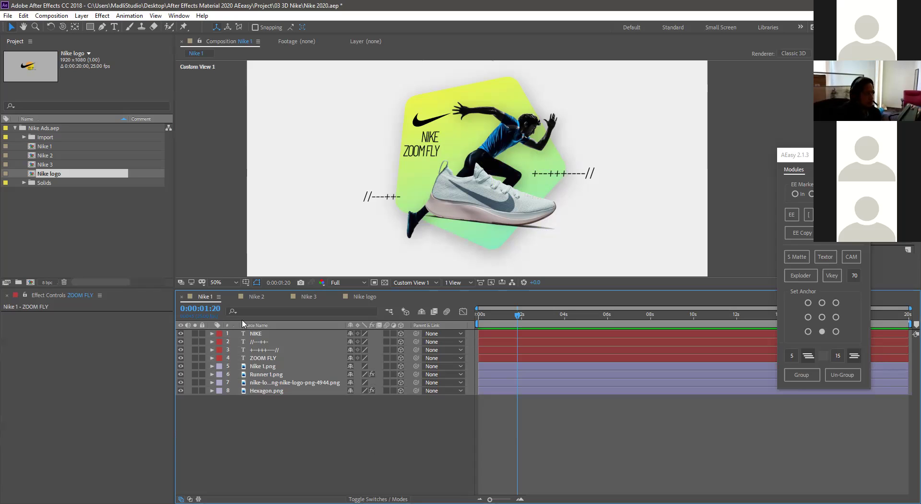
Step: Compare the layouts of the Nike 1, Nike 2 and Nike logo compositions
left_click(255, 297)
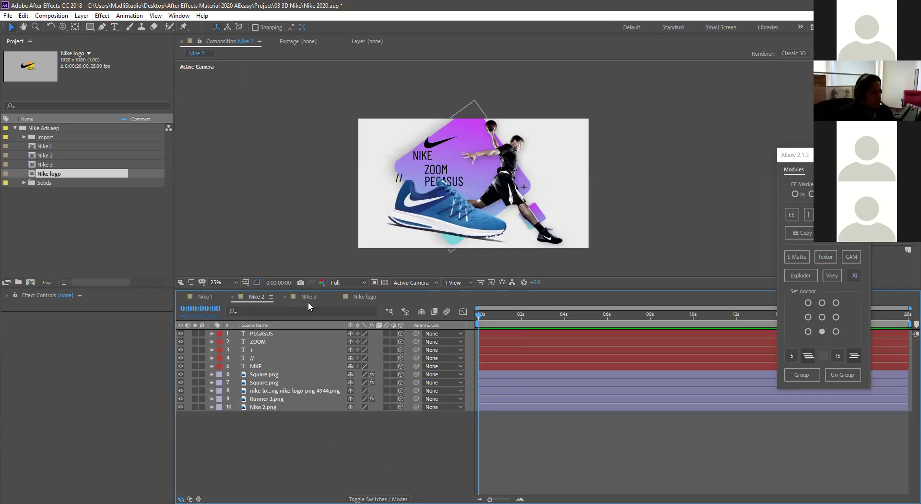
left_click(212, 301)
left_click(258, 300)
left_click(365, 296)
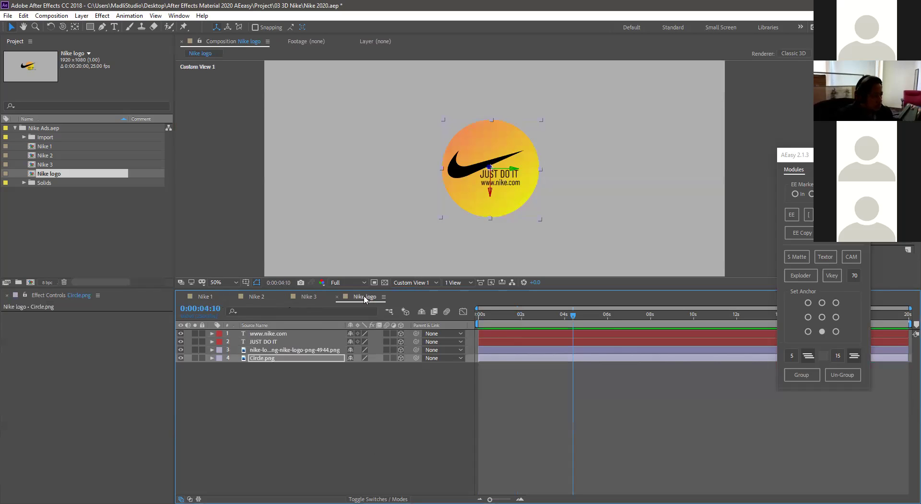
left_click(204, 297)
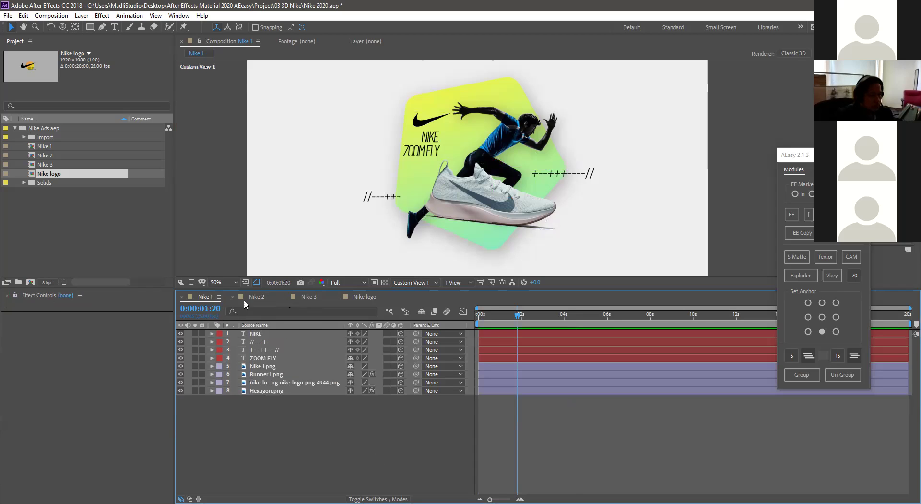
left_click(257, 298)
left_click(209, 297)
left_click(253, 298)
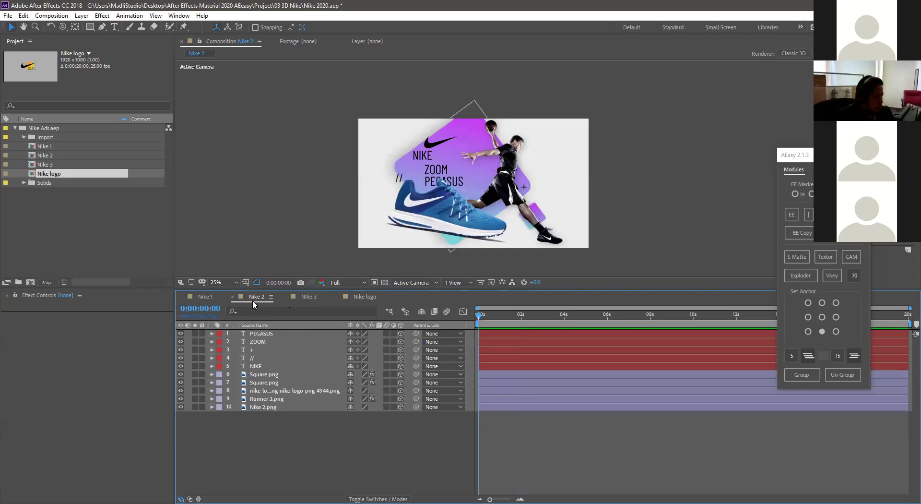
Step: Reorder the open compositions so that Nike logo comes before Nike 3, and return to Nike 1
left_click_drag(365, 297, 335, 301)
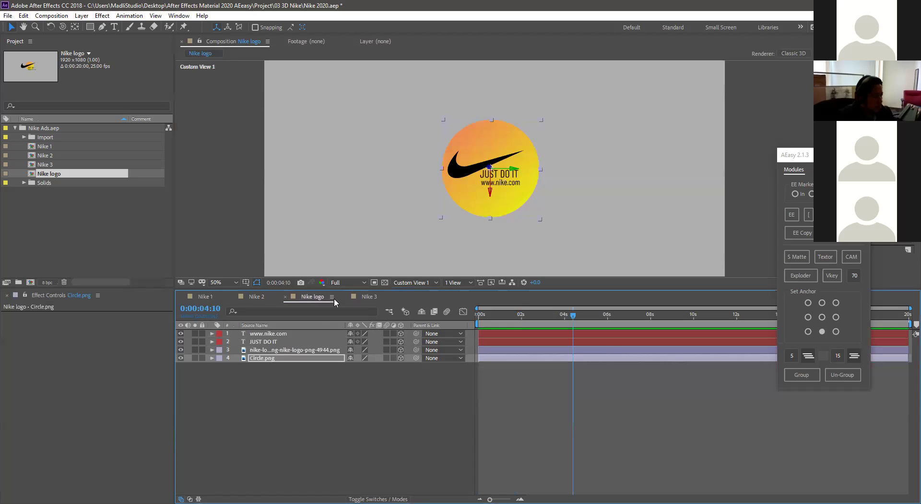
left_click(258, 297)
left_click(206, 296)
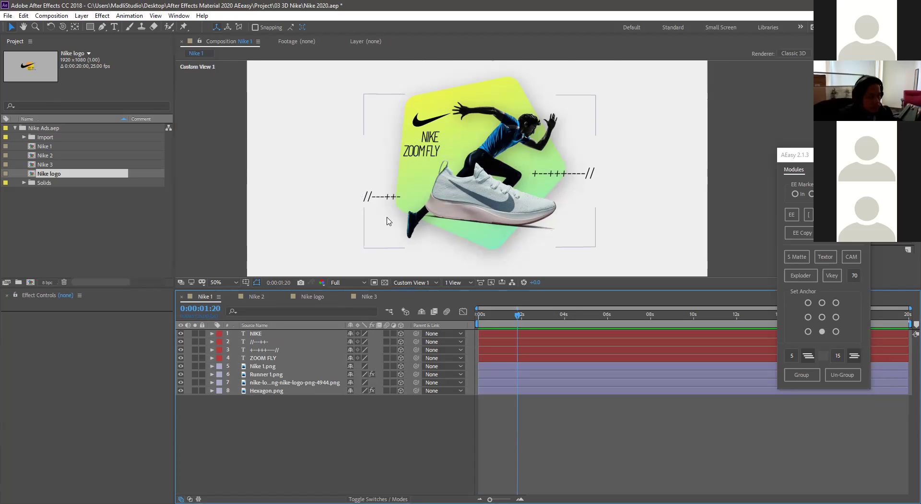
Step: Try adding extra characters after the "//" at the end of the "+--+++----//" text
key("period")
left_click(260, 349)
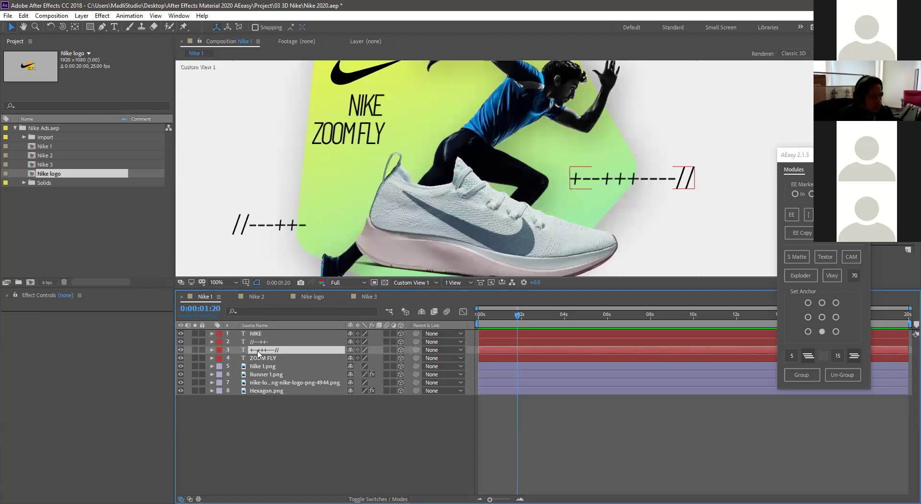
double_click(261, 353)
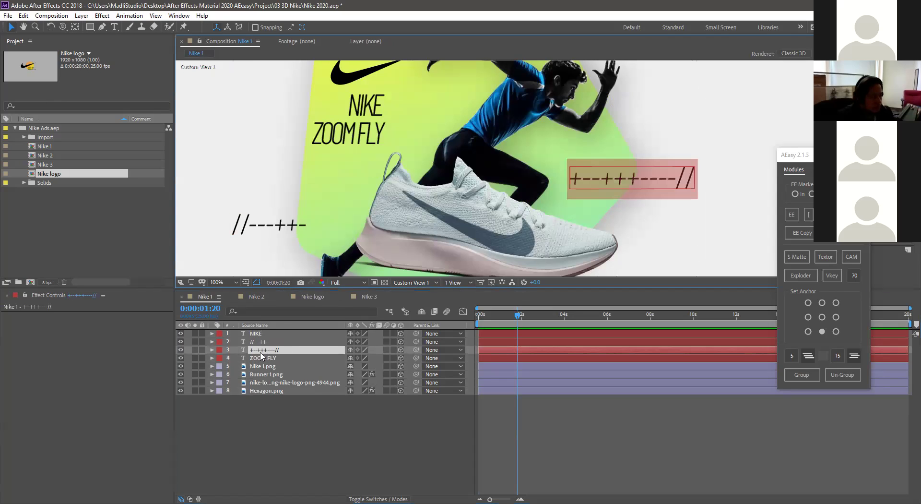
key("End")
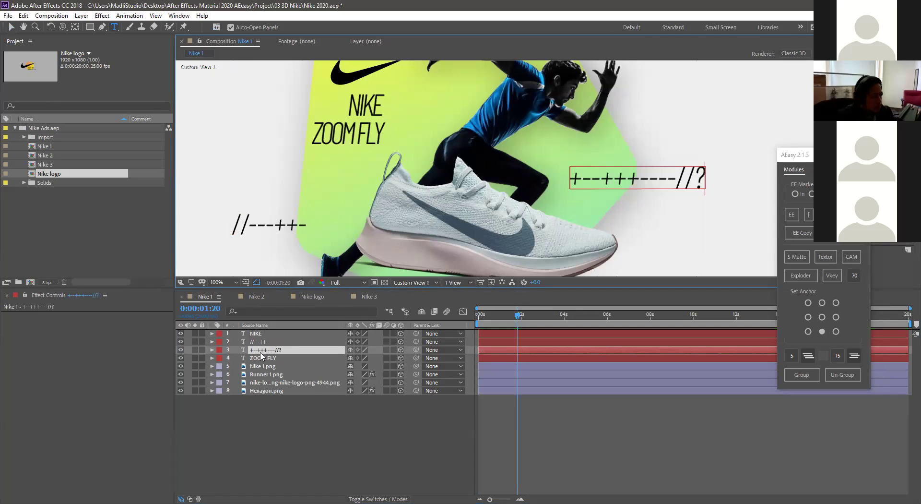
type("....")
key("BackSpace")
key("BackSpace")
key("BackSpace")
key("BackSpace")
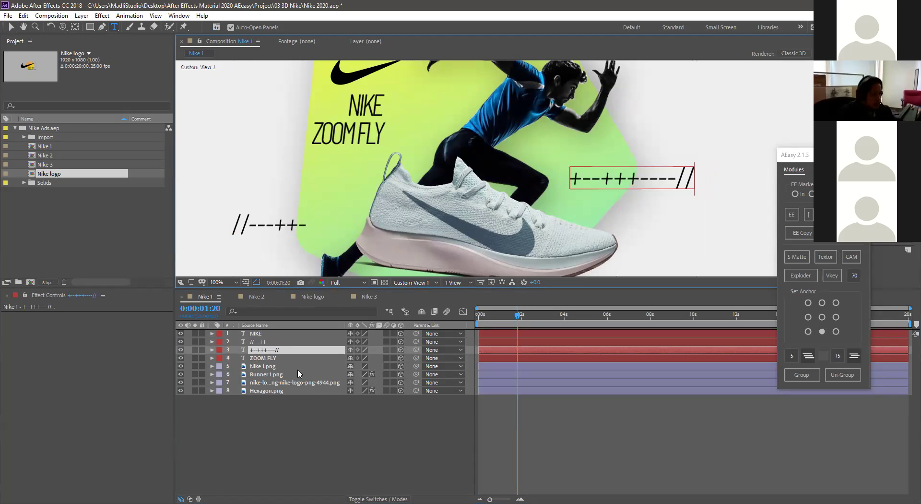
left_click(272, 453)
scroll(418, 212, "down", 2)
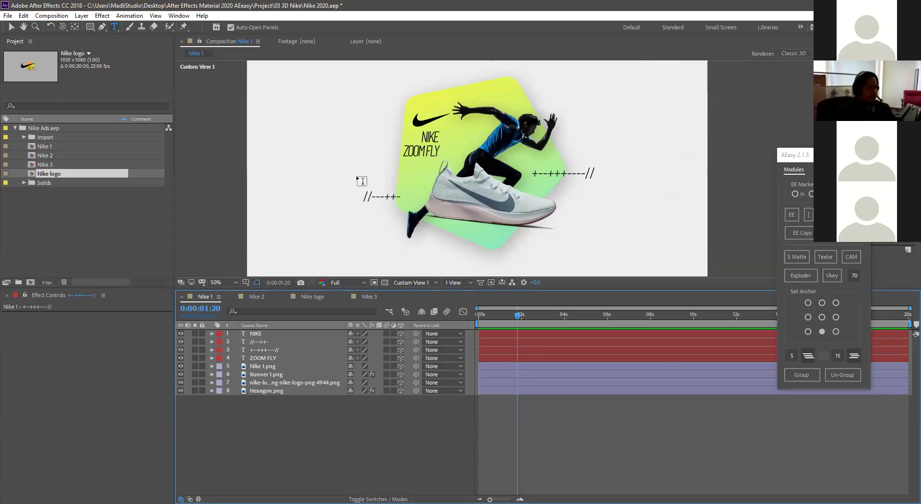
left_click(11, 27)
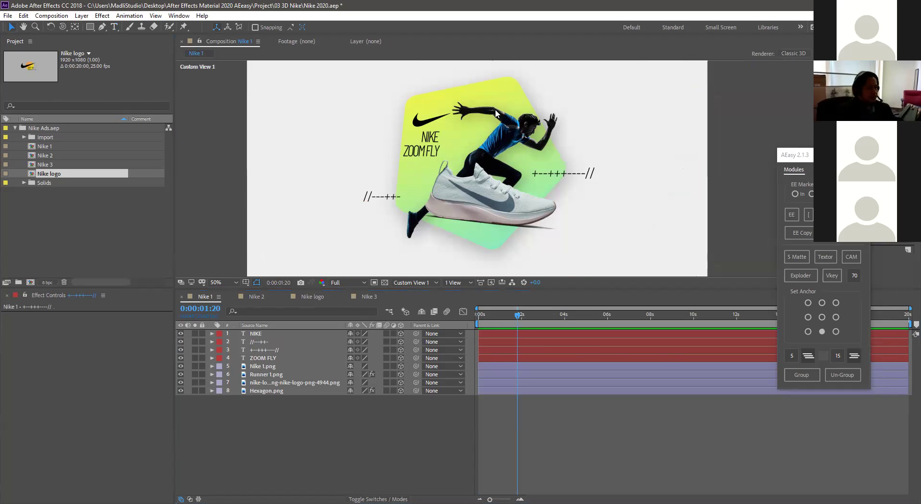
Step: Examine the Nike 1 artwork around the hexagon, runner and shoe at 50% and 100% magnification
left_click(506, 87)
scroll(532, 184, "up", 2)
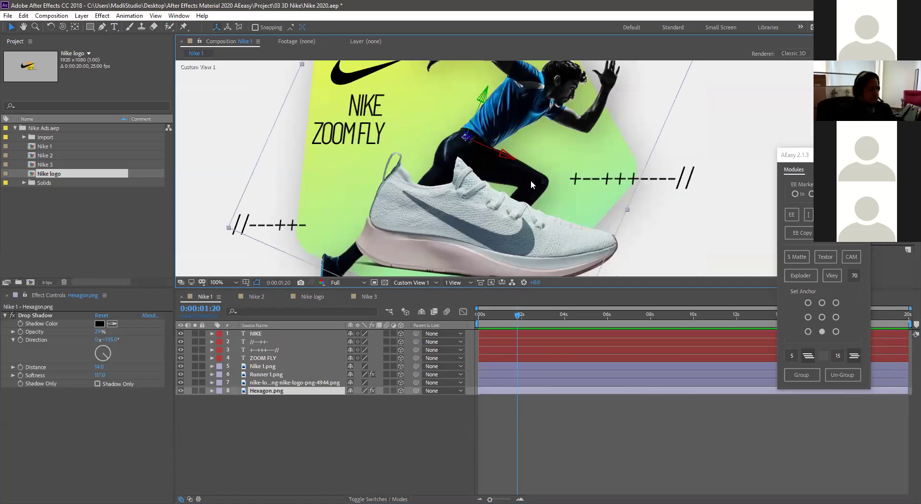
scroll(532, 181, "down", 2)
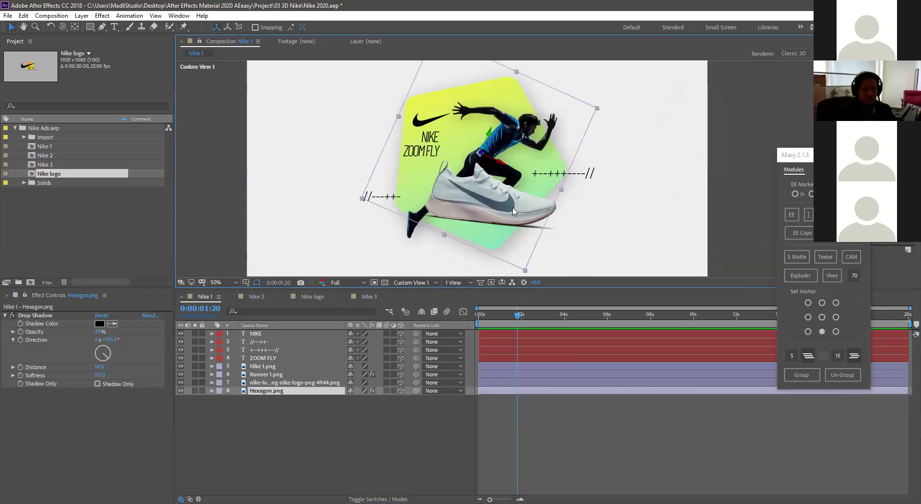
scroll(513, 211, "up", 2)
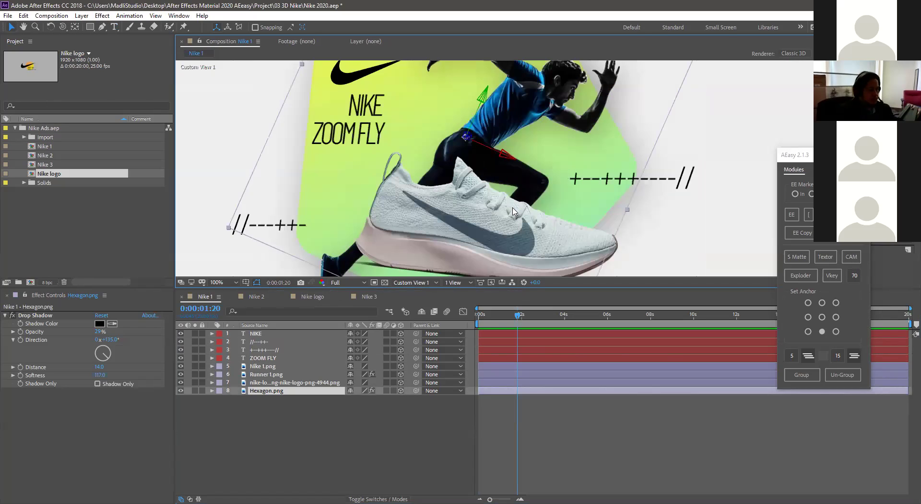
scroll(495, 215, "down", 2)
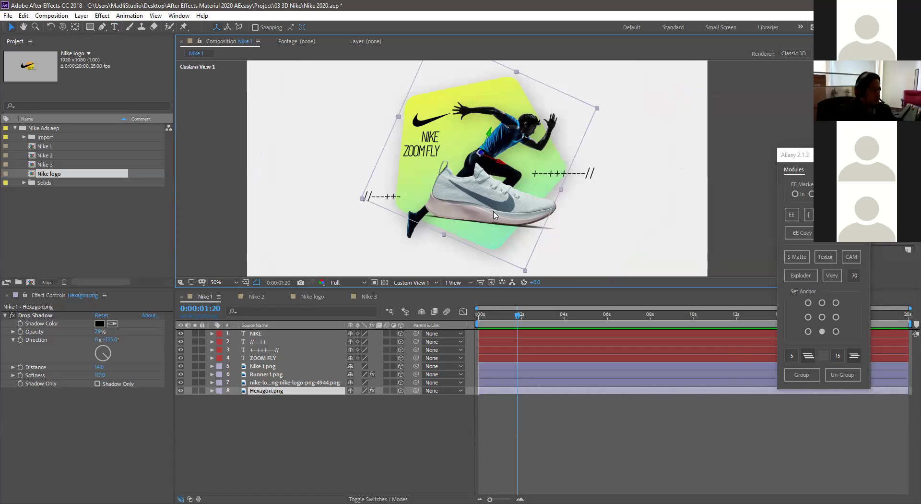
scroll(502, 207, "up", 2)
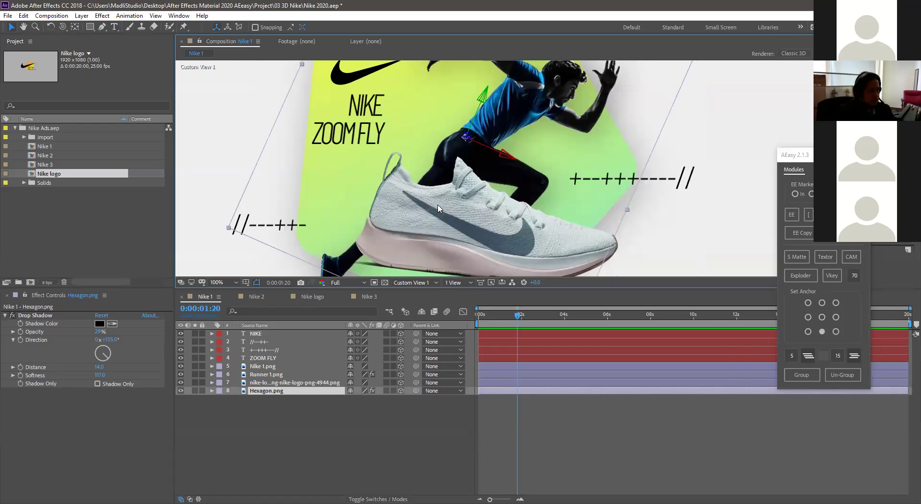
scroll(477, 207, "down", 2)
Step: Check the Hexagon, Nike logo, Runner 1, Nike 1 shoe and ZOOM FLY layers one after another
left_click(275, 422)
left_click(269, 391)
left_click(271, 382)
left_click(271, 375)
left_click(270, 366)
left_click(269, 358)
left_click(284, 411)
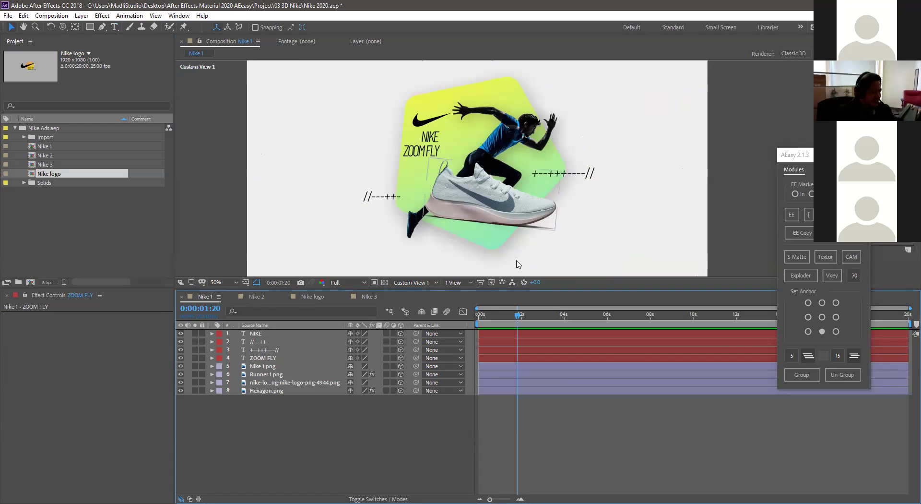
scroll(521, 258, "up", 1)
scroll(427, 100, "down", 1)
Step: Try moving the runner image away from the hexagon and shoe, and undo the move
left_click_drag(425, 100, 425, 135)
key("ctrl+z")
key("ctrl+z")
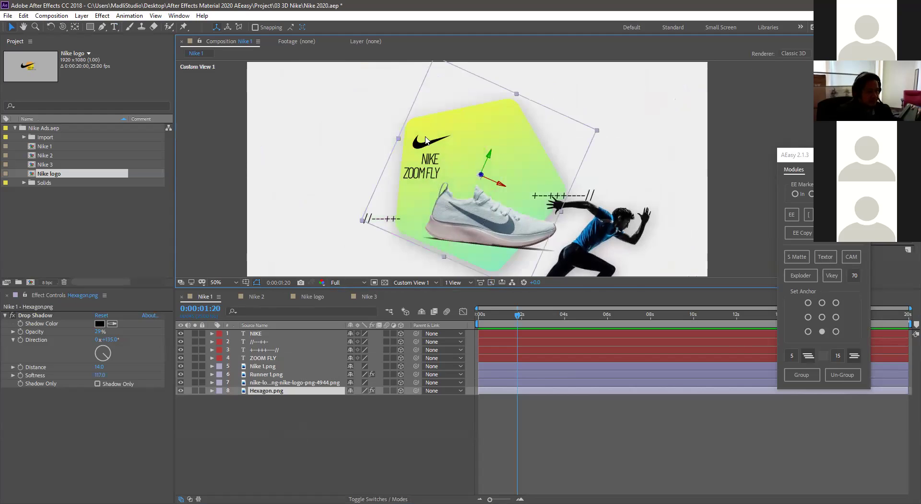
left_click(327, 446)
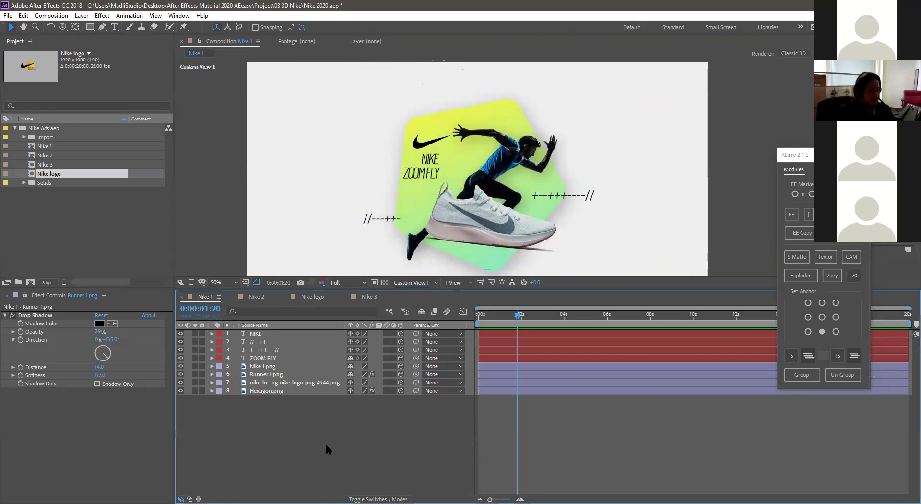
Step: Fit the whole Nike 1 composition in the viewer
left_click(402, 205)
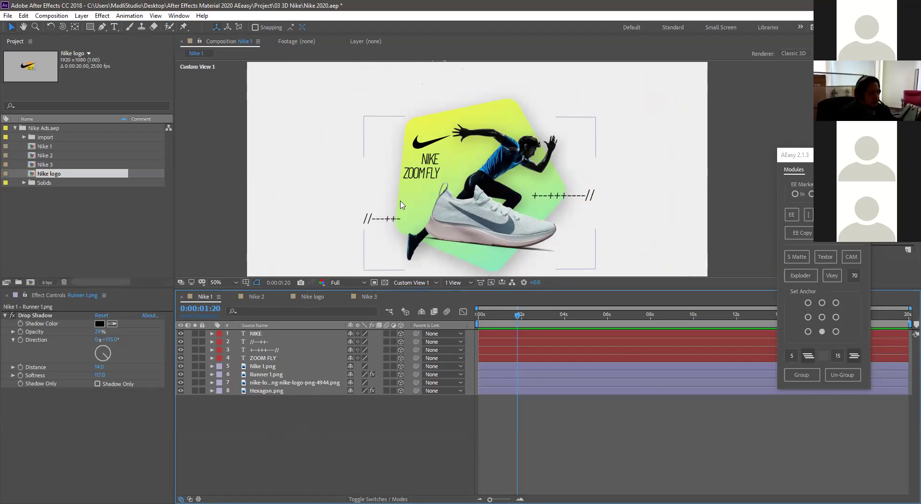
key("shift+slash")
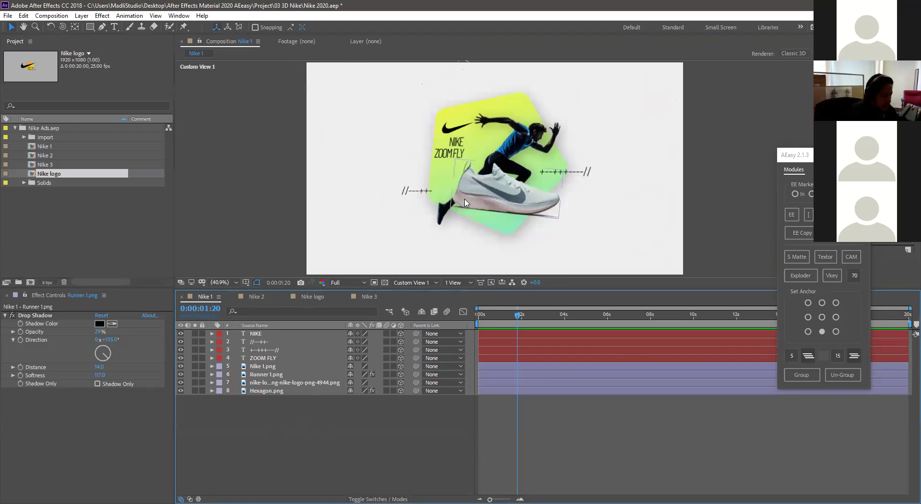
Step: Examine the depth spacing between the hexagon, runner and shoe in Nike 1 from several camera angles
key("c")
left_click_drag(454, 238, 532, 226)
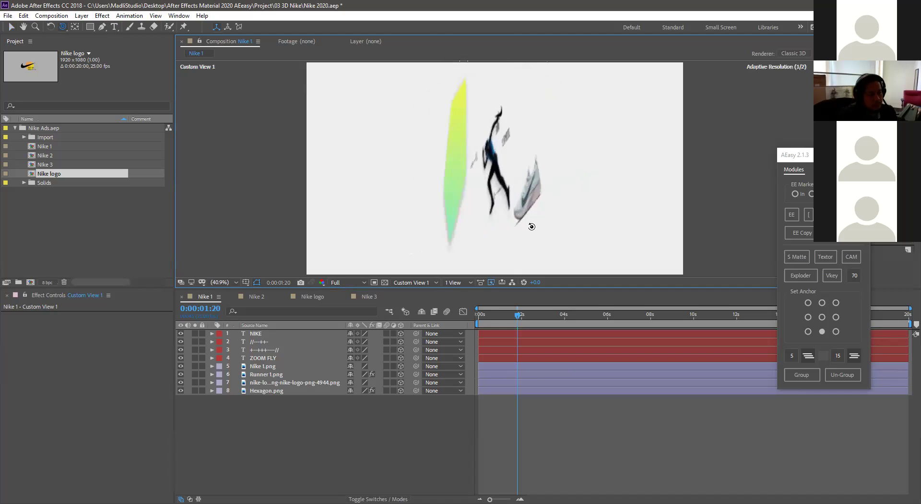
left_click_drag(451, 230, 429, 203)
left_click_drag(480, 232, 456, 233)
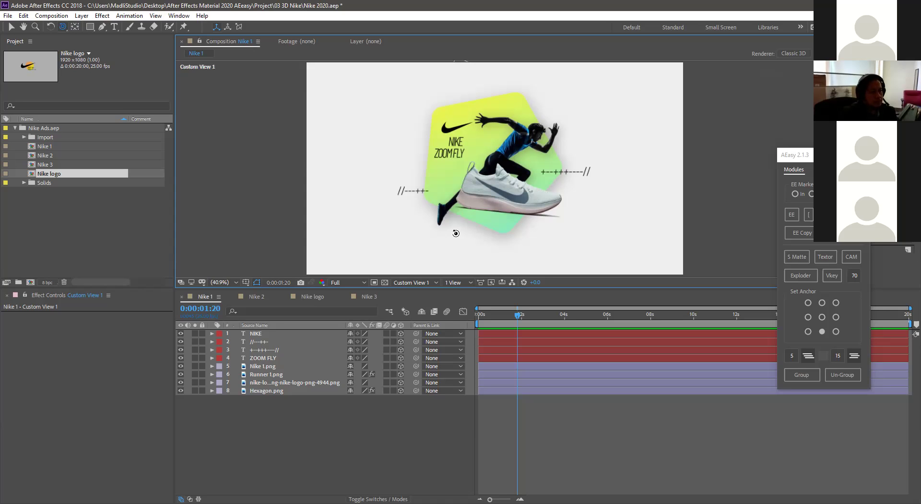
left_click_drag(501, 179, 502, 79)
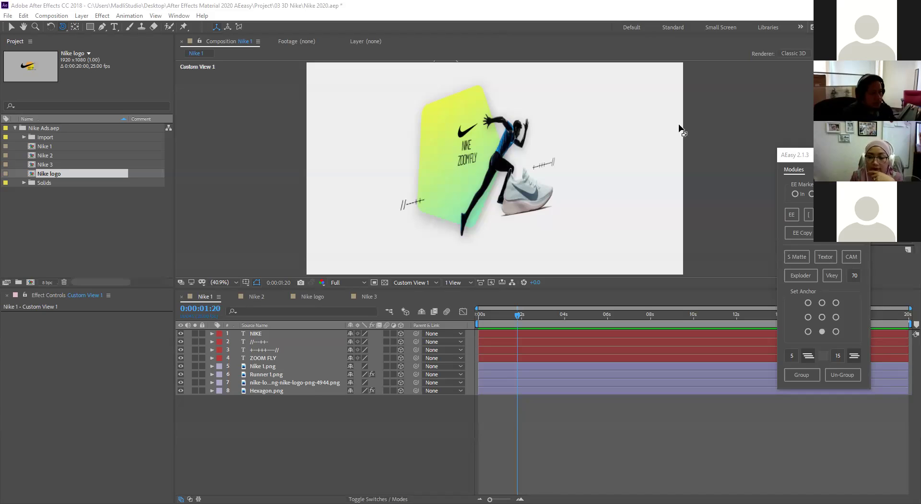
Step: Review the Composition Settings for a new composition, and close them without creating one
left_click(107, 220)
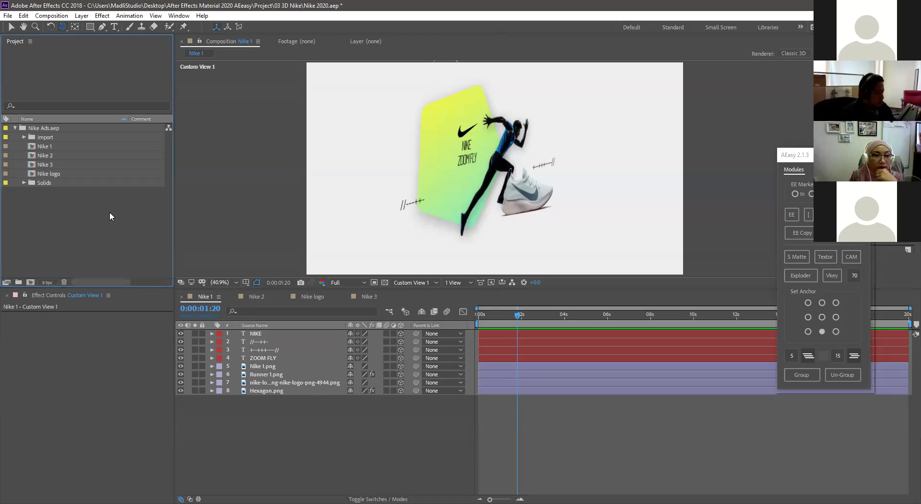
left_click(52, 16)
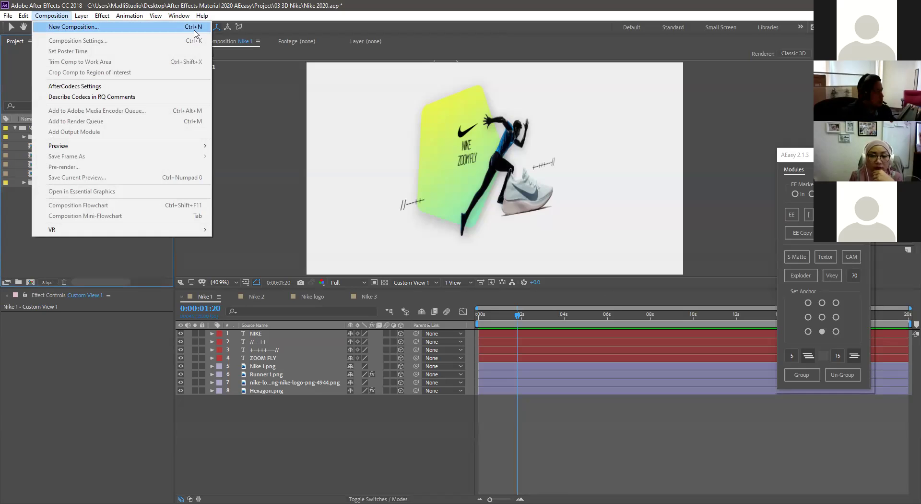
left_click(144, 249)
right_click(121, 220)
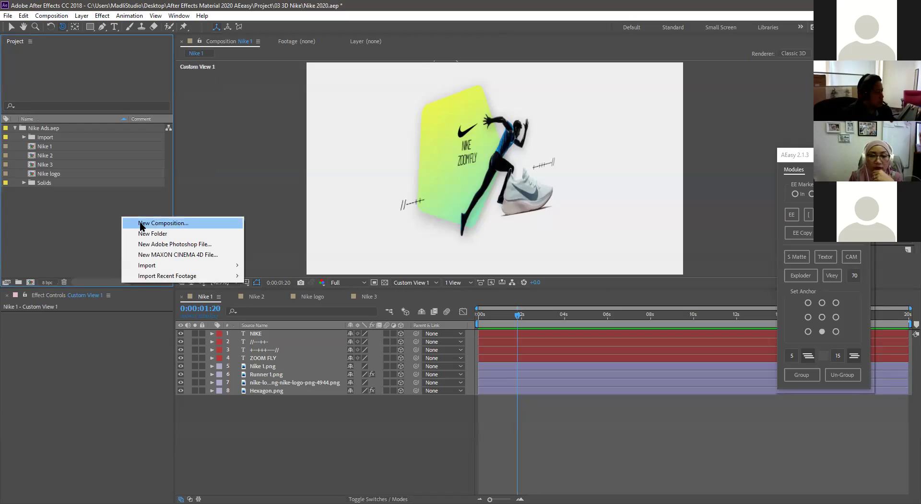
left_click(142, 224)
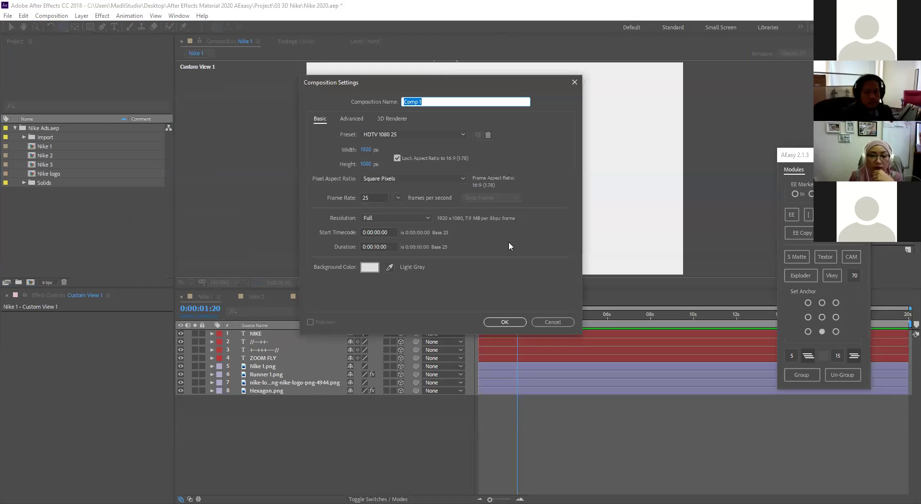
left_click(552, 322)
left_click(52, 15)
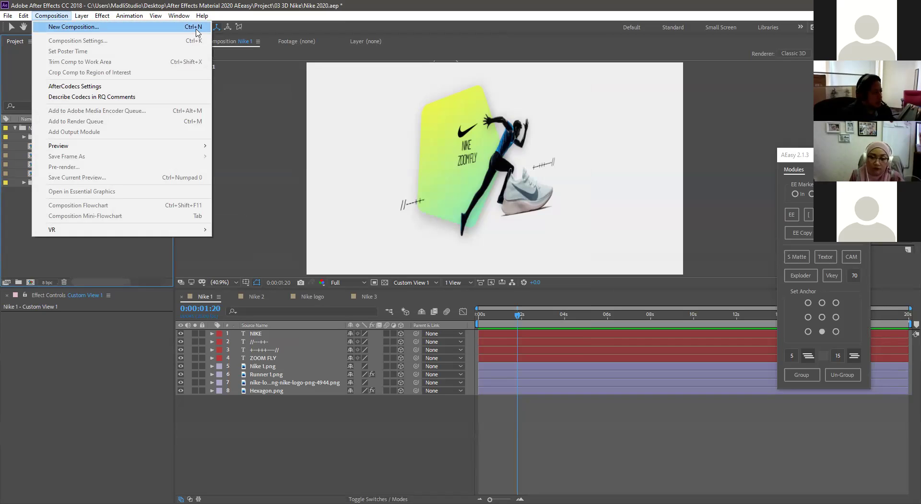
left_click(194, 28)
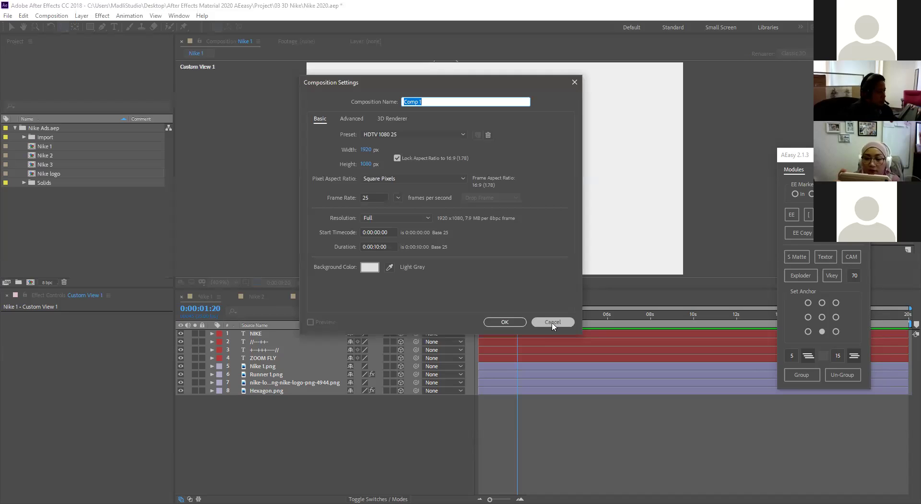
left_click(553, 322)
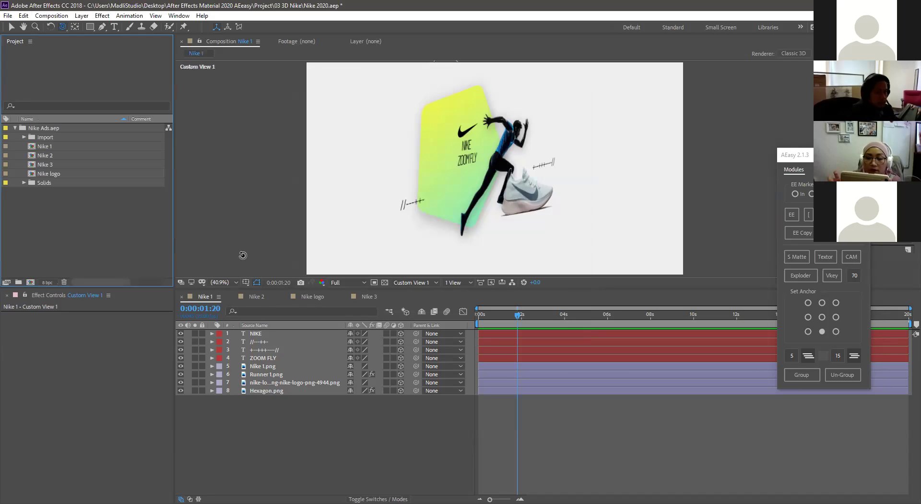
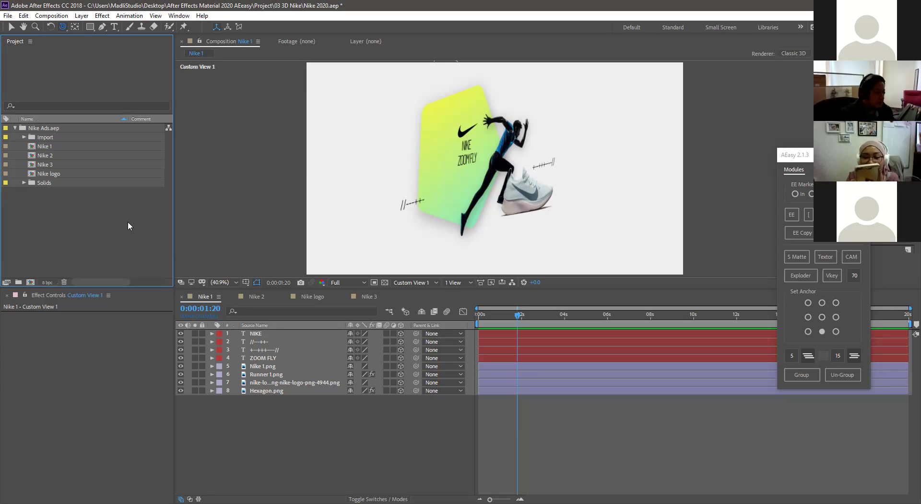
Step: Nudge the "//---++-" text layer along its Z axis beside the hexagon in Nike 1
left_click_drag(500, 176, 454, 165)
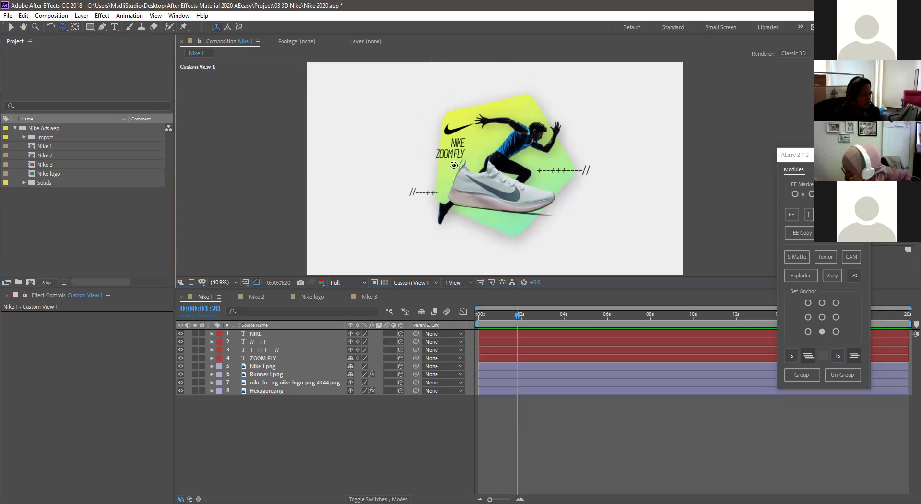
left_click_drag(503, 192, 419, 233)
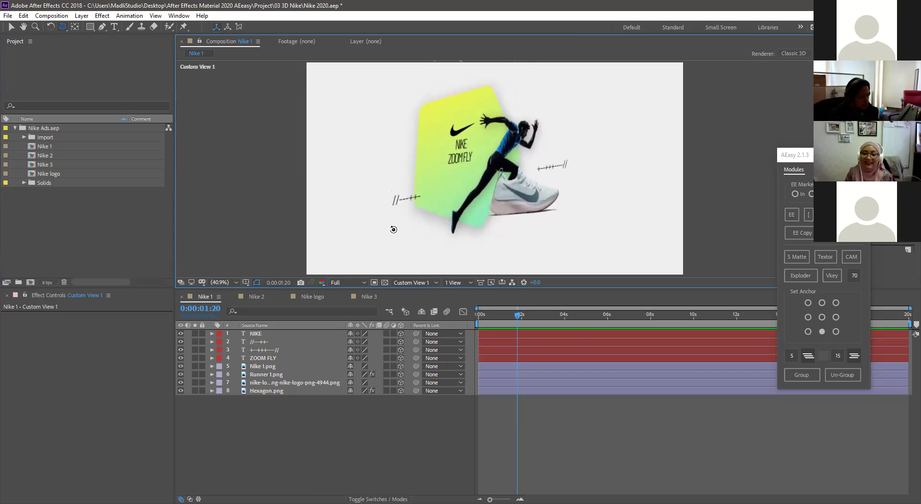
left_click(13, 27)
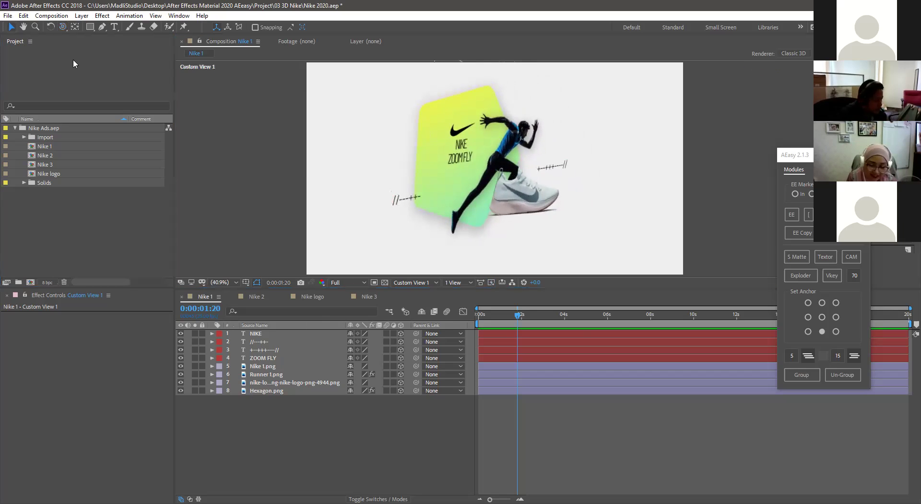
left_click(410, 211)
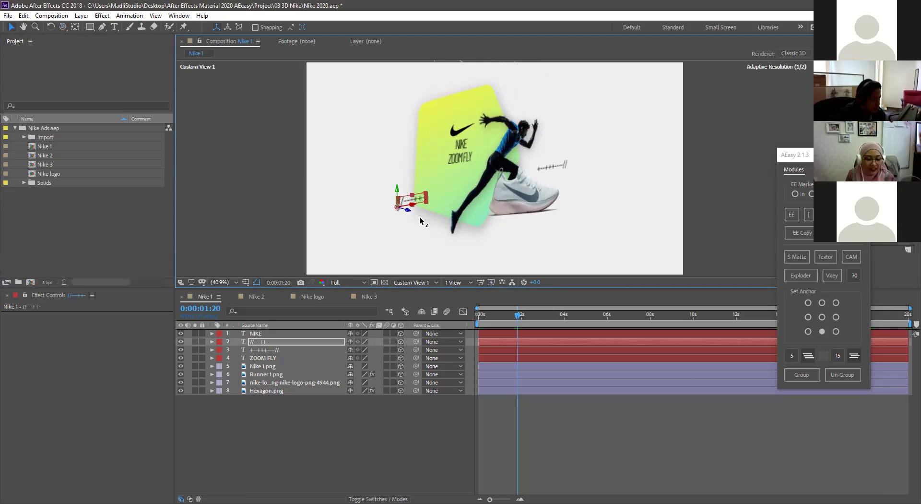
left_click_drag(425, 218, 423, 217)
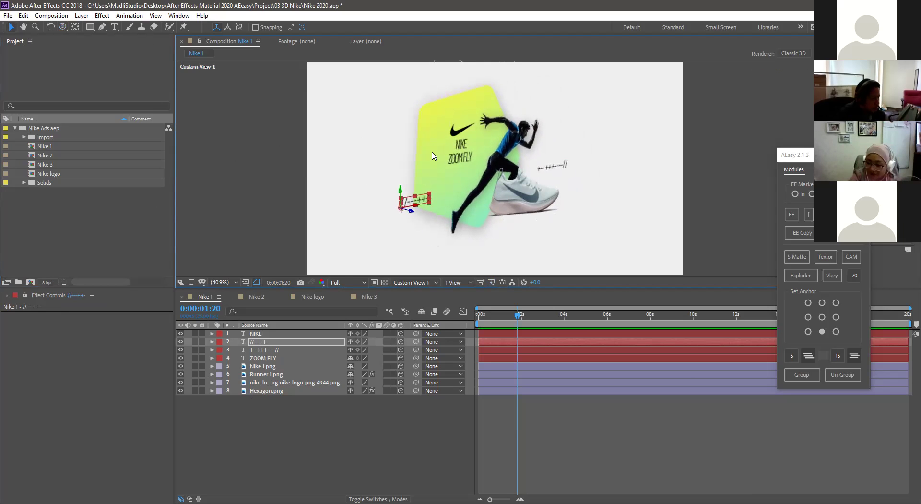
left_click(369, 145)
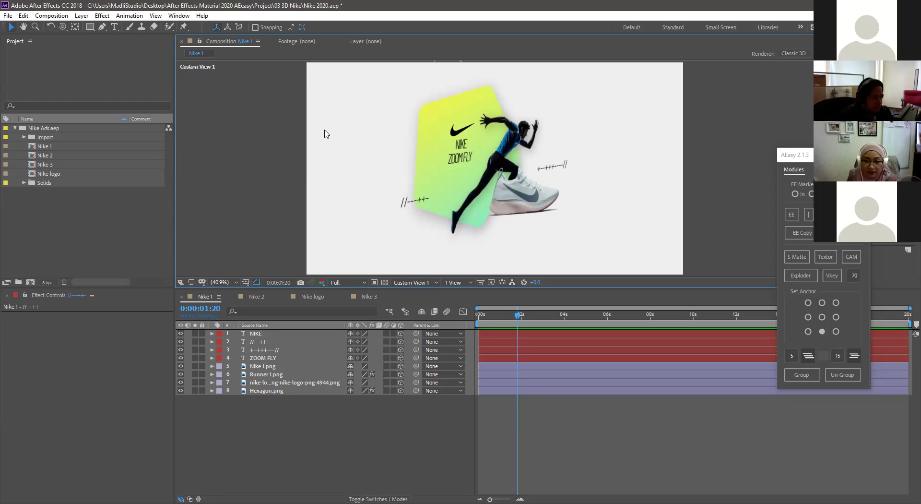
Step: Show the Nike 2 composition in Custom View 1 at 50% and examine the depth of its layers
left_click(258, 297)
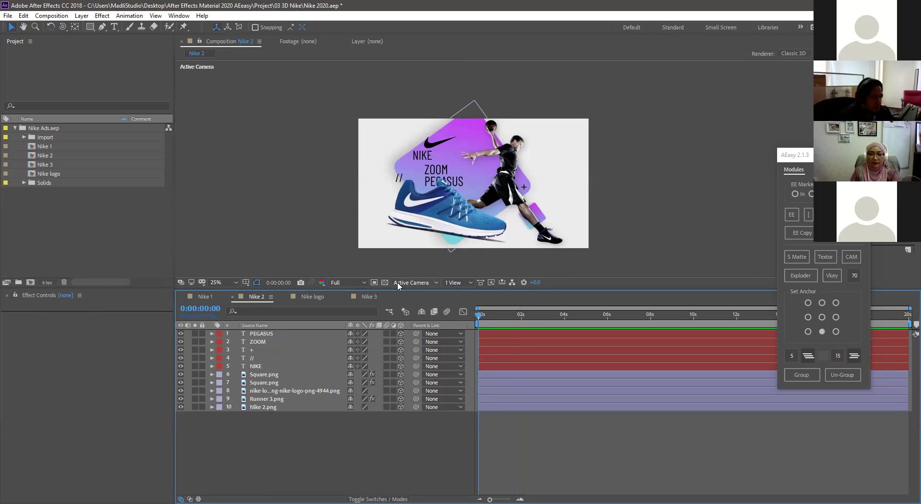
left_click(411, 283)
left_click(413, 371)
left_click(464, 202)
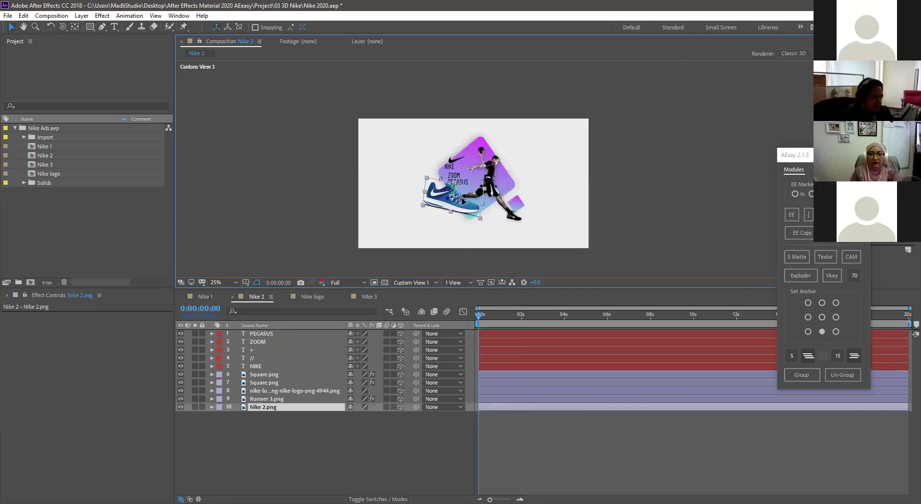
key("period")
key("c")
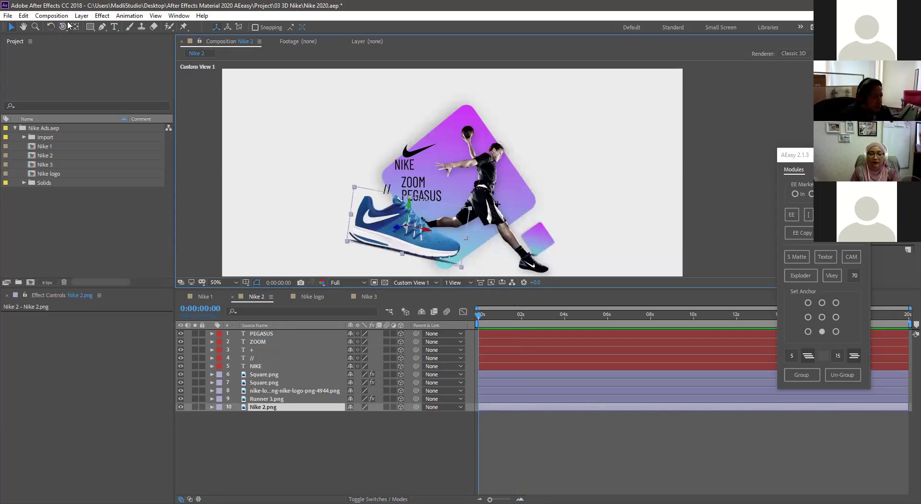
mouse_move(402, 179)
left_mouse_down()
mouse_move(494, 190)
mouse_move(398, 183)
left_mouse_up()
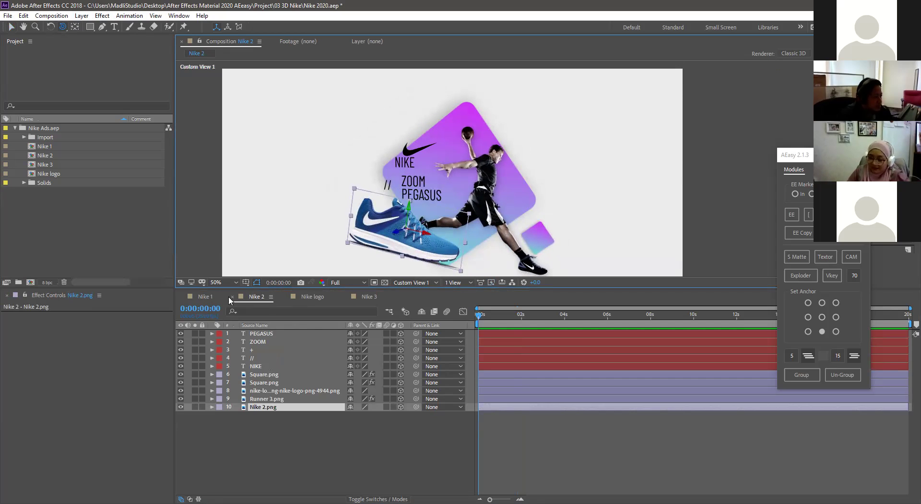
Step: Check the Nike logo composition from an angled view, and return to Nike 2 fitted in the viewer
left_click(309, 298)
left_click_drag(428, 195, 458, 221)
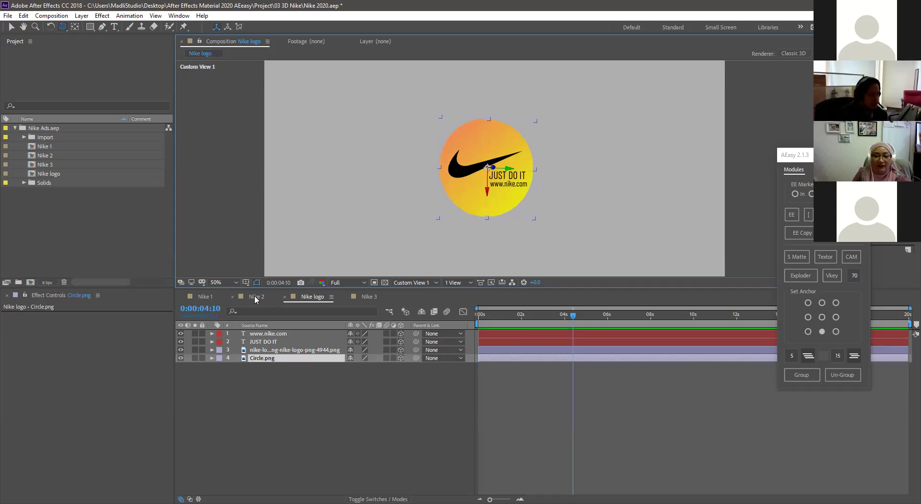
key("shift+comma")
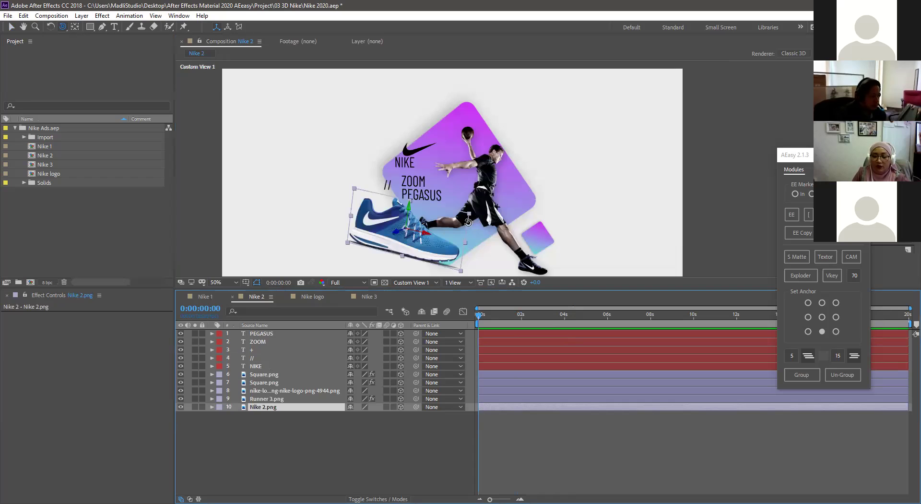
mouse_move(509, 219)
left_mouse_down()
mouse_move(570, 217)
mouse_move(502, 218)
mouse_move(518, 222)
left_mouse_up()
left_click(267, 438)
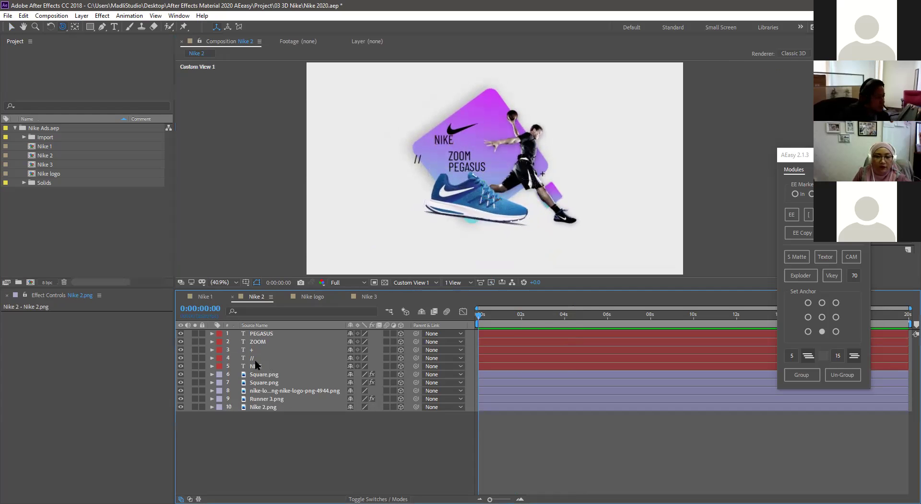
Step: Extend the "//" text in Nike 2 to "//---+++_" and shift it along its X axis, away from ZOOM PEGASUS
double_click(257, 358)
type("---+++_")
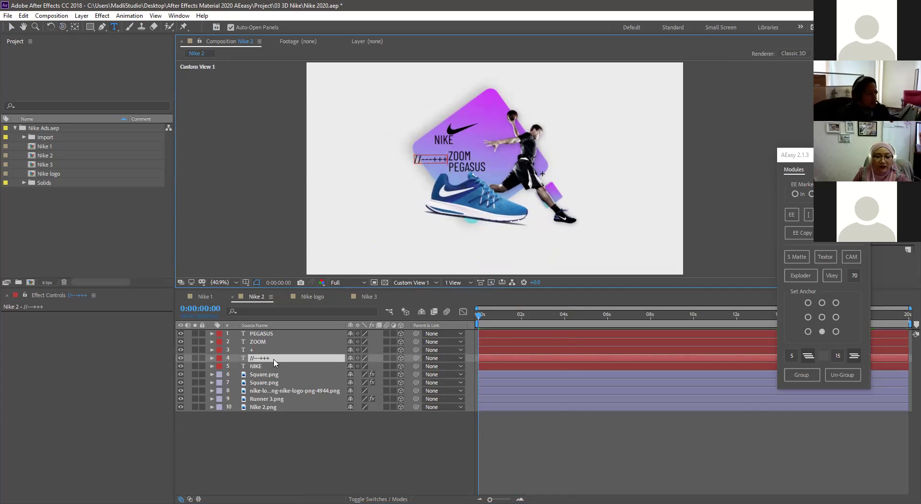
left_click(11, 27)
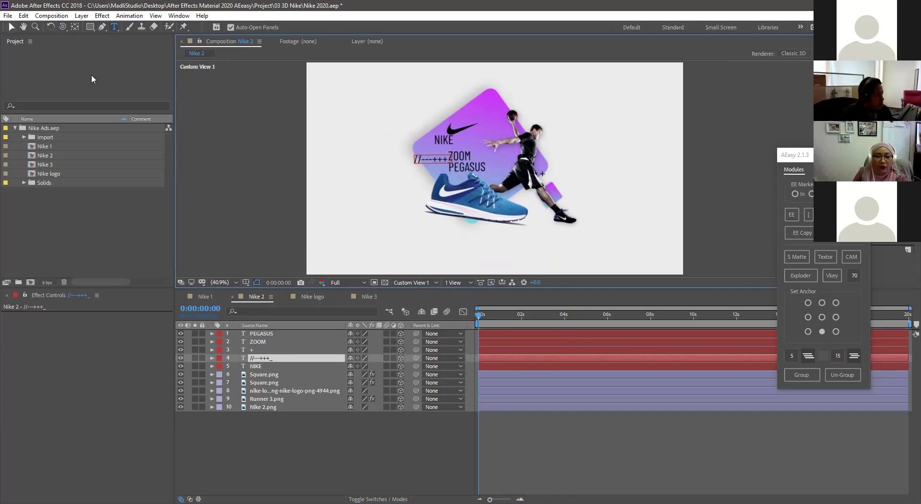
left_click_drag(419, 166, 407, 167)
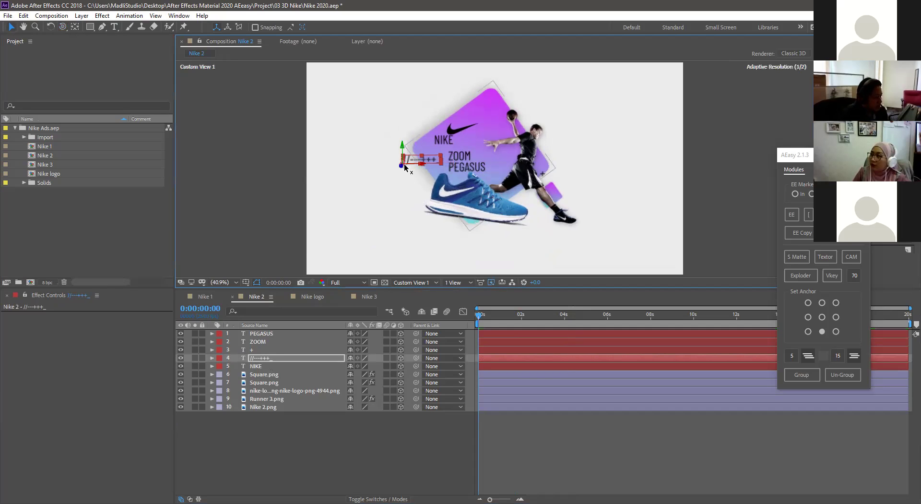
Step: Change the "+" text beside the basketball player to "+----+//---"
left_click(252, 349)
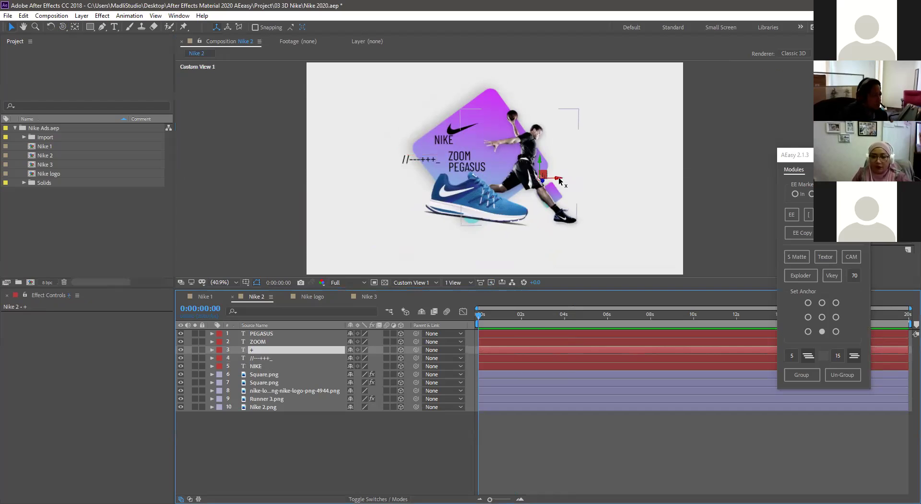
double_click(272, 350)
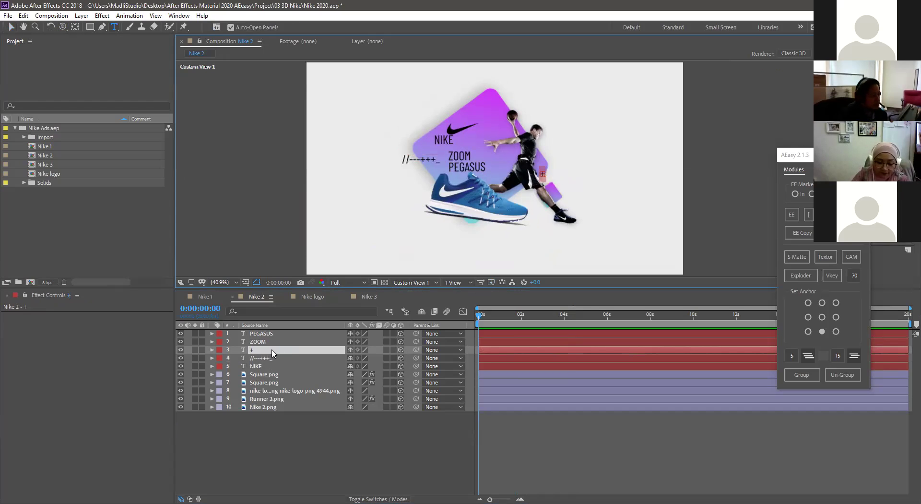
type("+----")
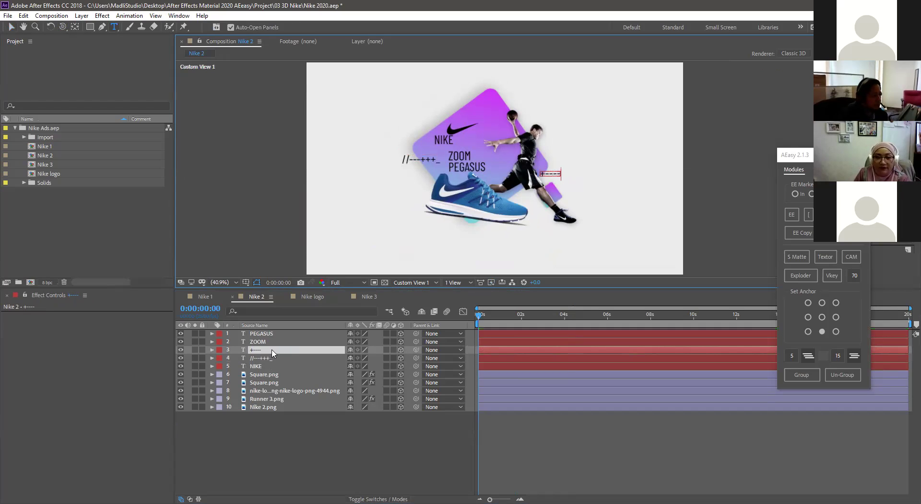
type("+//")
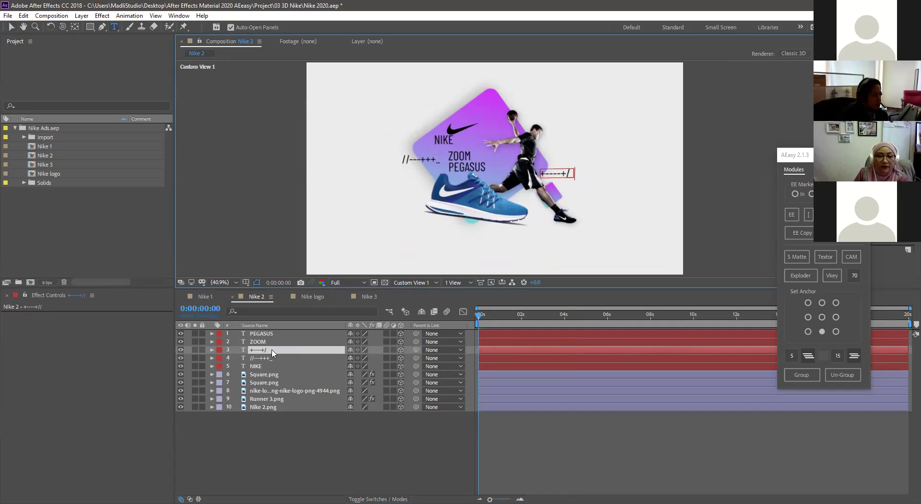
type("---")
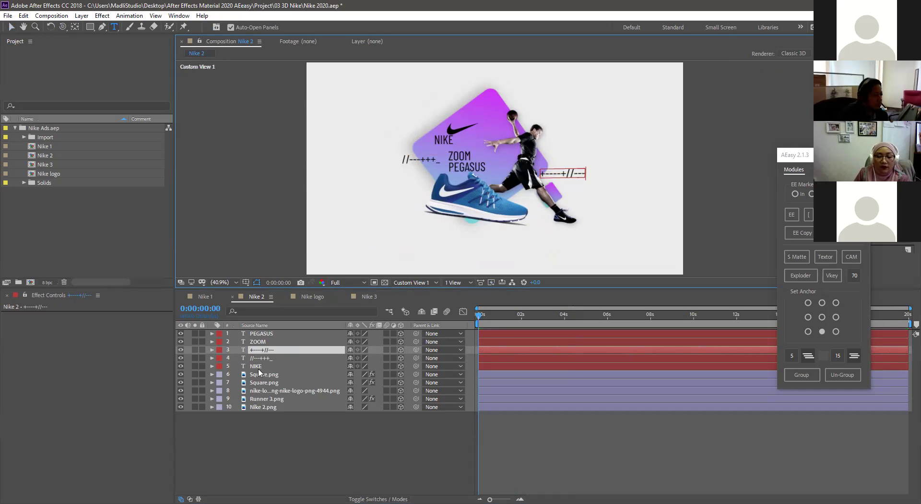
left_click(245, 456)
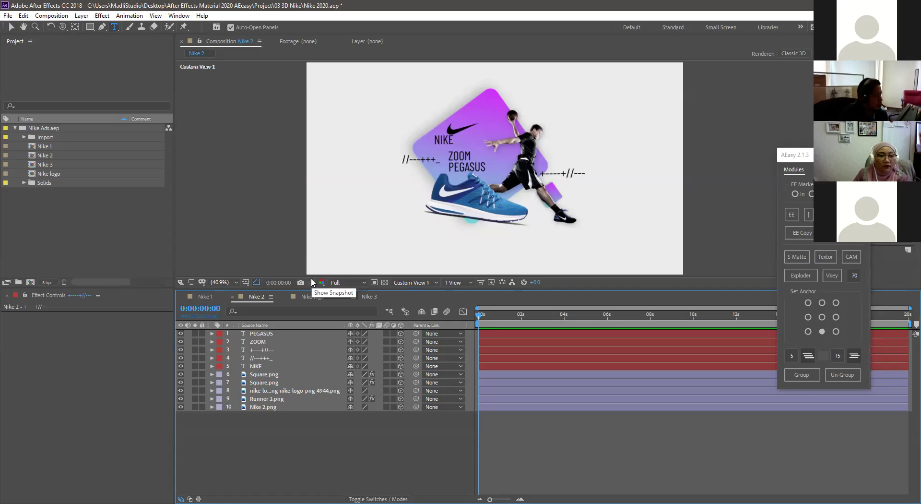
left_click(424, 215)
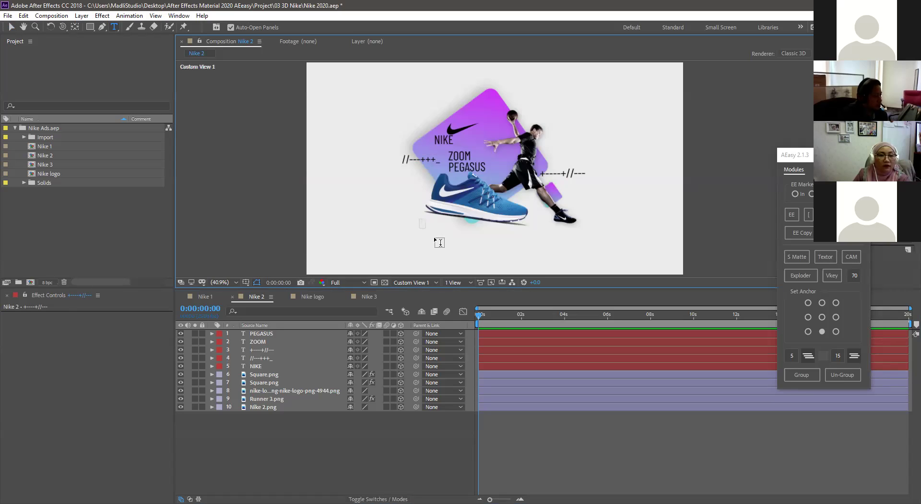
left_click_drag(440, 242, 439, 239)
key("Escape")
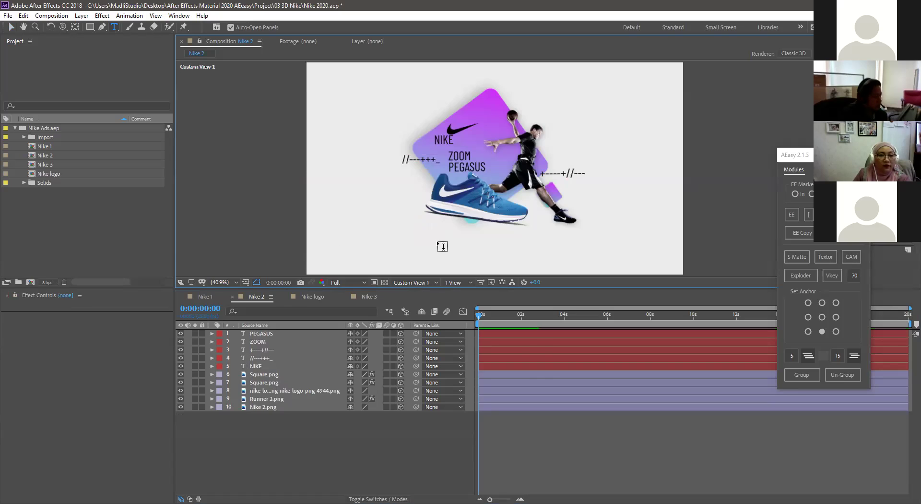
Step: Compare the Nike 1 and Nike 2 compositions, orbiting Custom View 1 in each to examine their layer depth
left_click(10, 28)
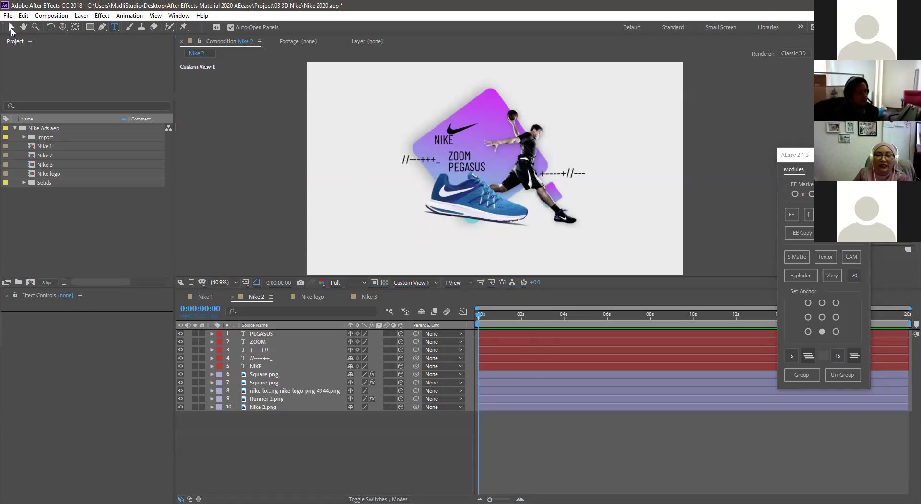
left_click(209, 298)
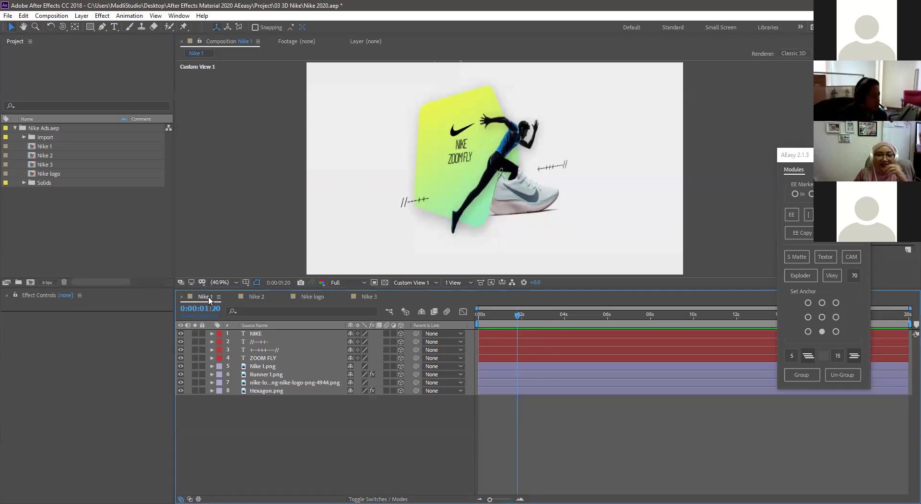
left_click(255, 297)
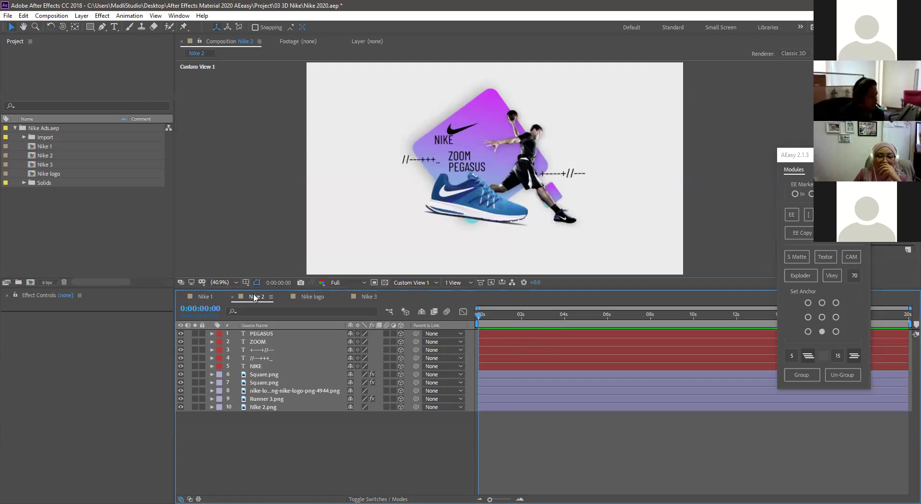
left_click(214, 298)
left_click(62, 27)
left_click_drag(518, 203, 500, 198)
left_click(257, 297)
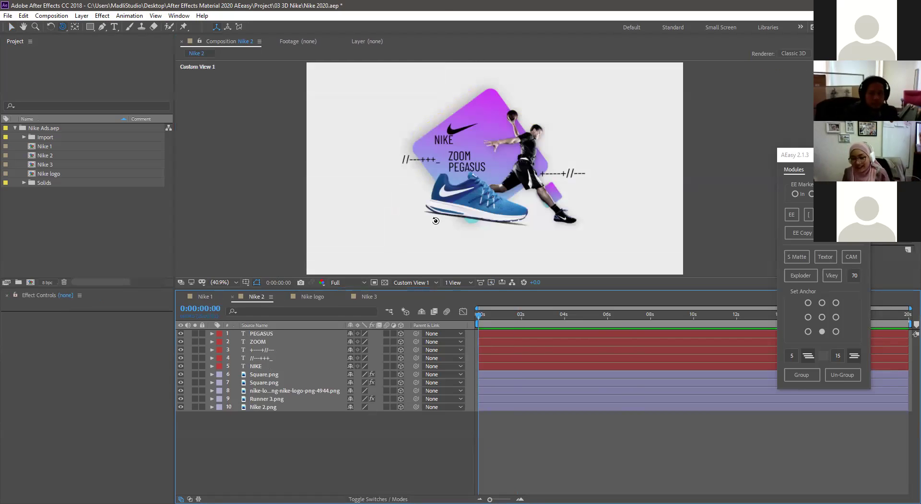
left_click_drag(471, 210, 495, 205)
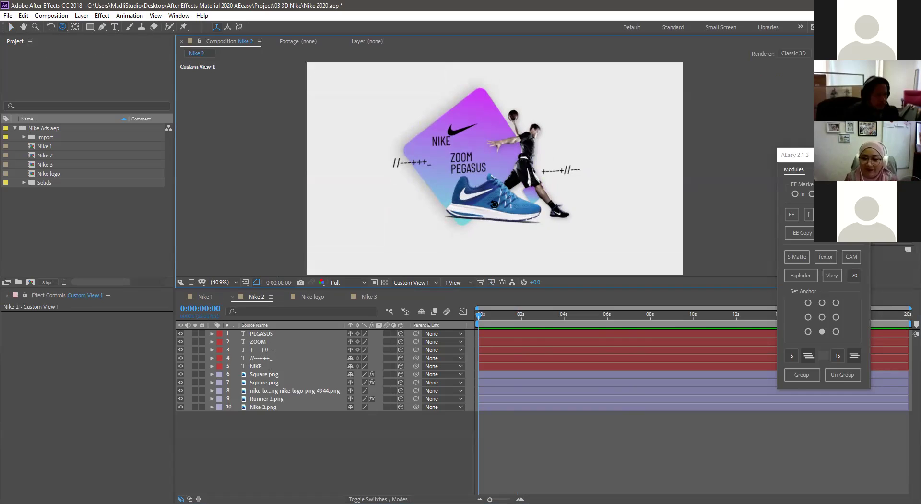
Step: Inspect the Nike logo composition up close, and examine Nike 2 from a slightly different orbit angle
left_click(319, 297)
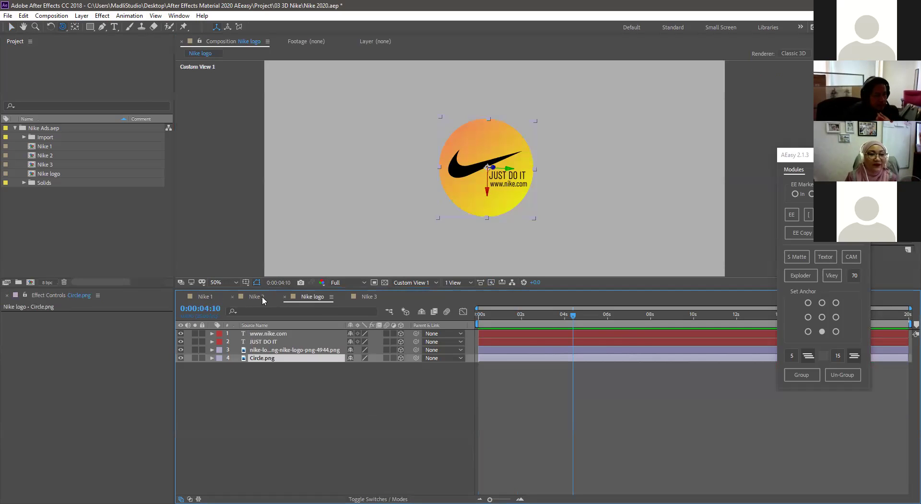
key("slash")
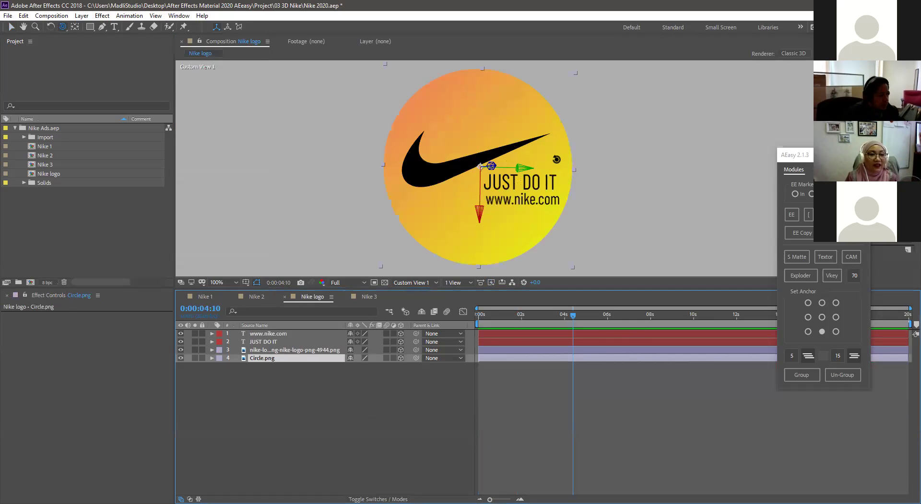
key("comma")
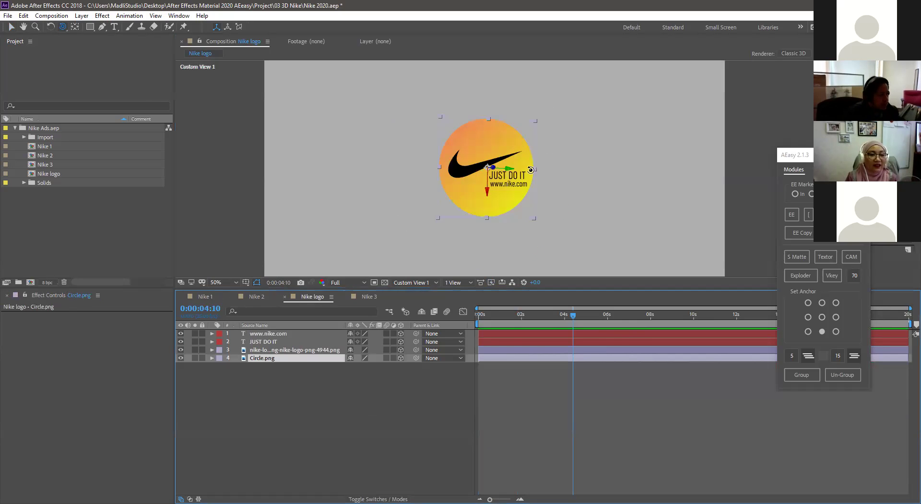
left_click(257, 296)
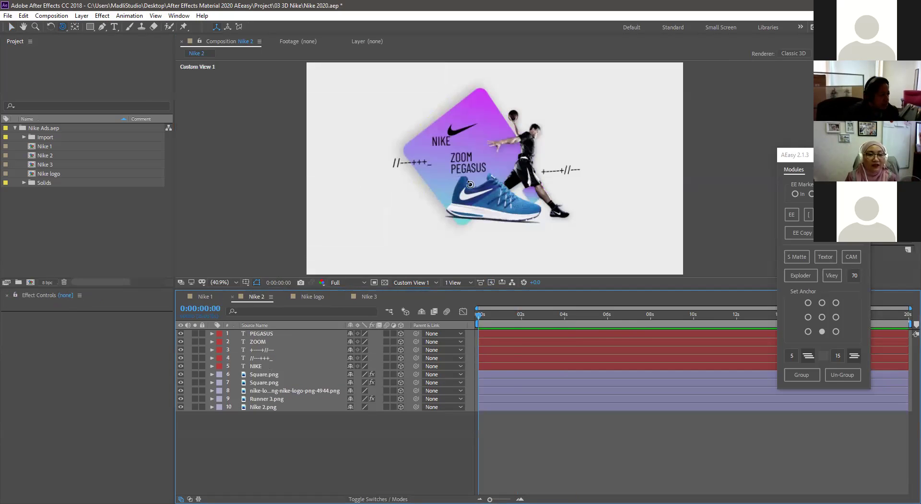
mouse_move(505, 183)
left_mouse_down()
mouse_move(456, 175)
mouse_move(498, 177)
mouse_move(432, 196)
mouse_move(542, 194)
mouse_move(474, 186)
mouse_move(495, 177)
left_mouse_up()
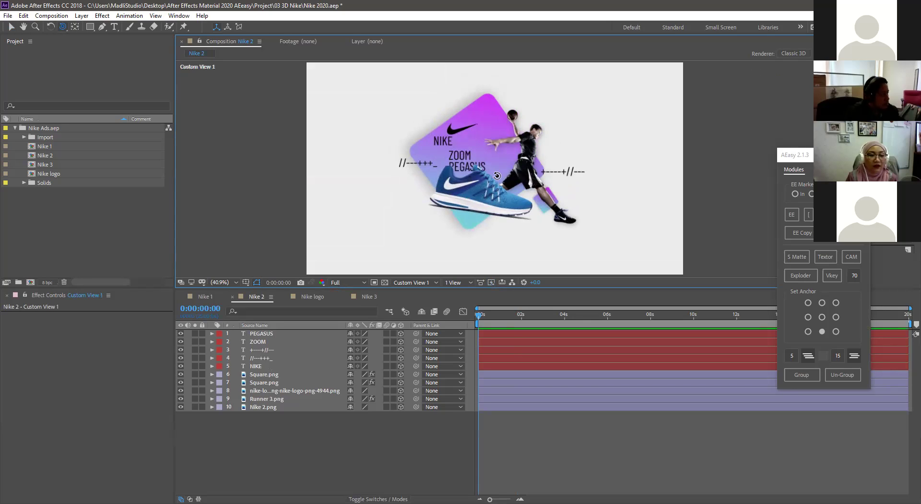
Step: In the Nike logo composition, view the layers from the side and set the scale of Circle.png to 190%
left_click(314, 296)
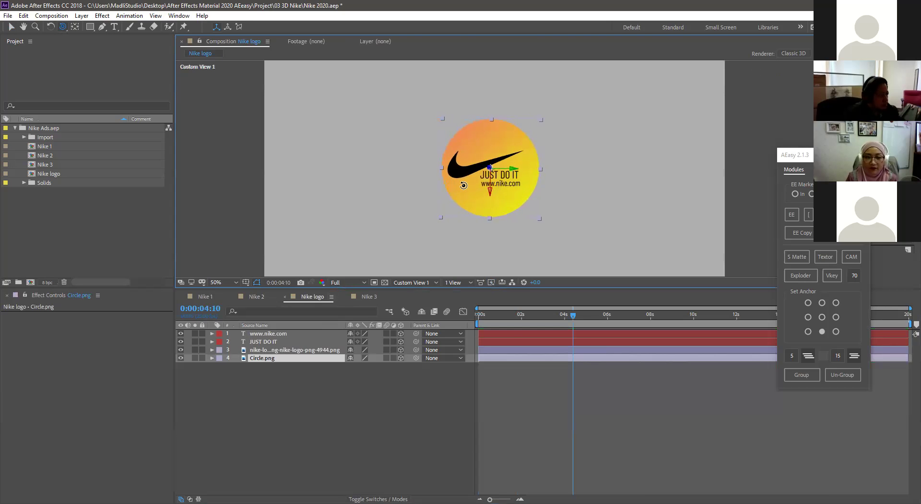
scroll(485, 188, "up", 2)
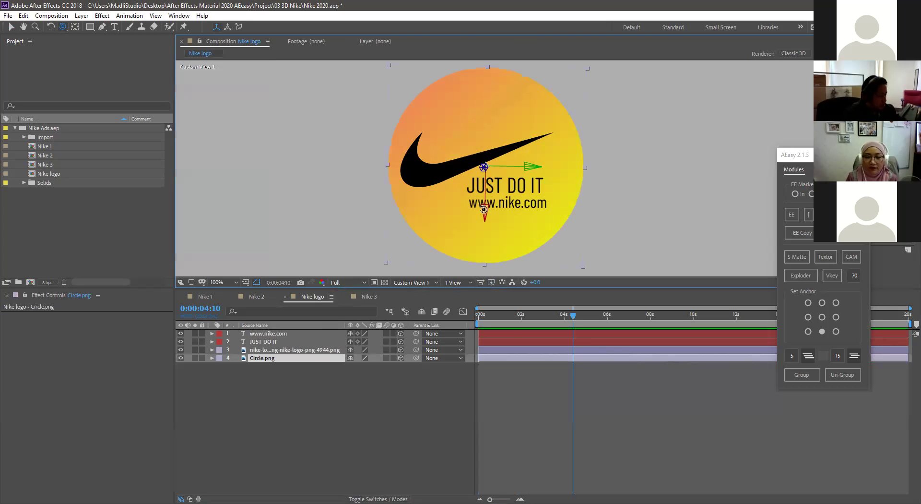
left_click_drag(446, 217, 385, 272)
key("s")
left_click(385, 371)
type("190")
key("Return")
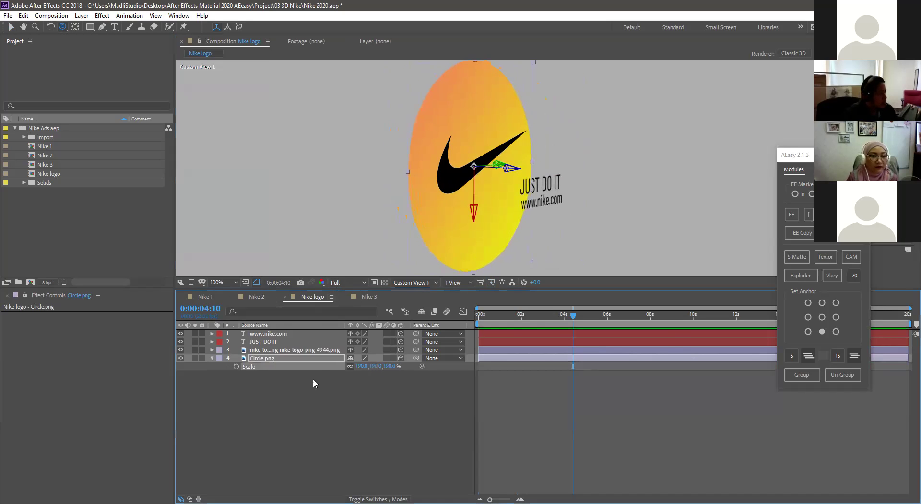
Step: Check the enlarged circle from the front in Nike logo, and review Nike 2 from a slightly changed angle
left_click(313, 379)
left_click(346, 328)
left_click(62, 26)
left_click_drag(489, 196, 367, 190)
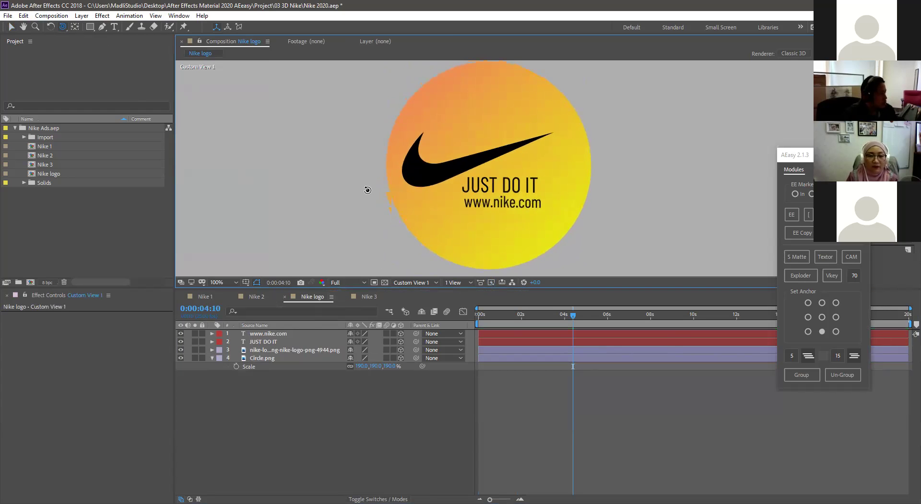
left_click(267, 294)
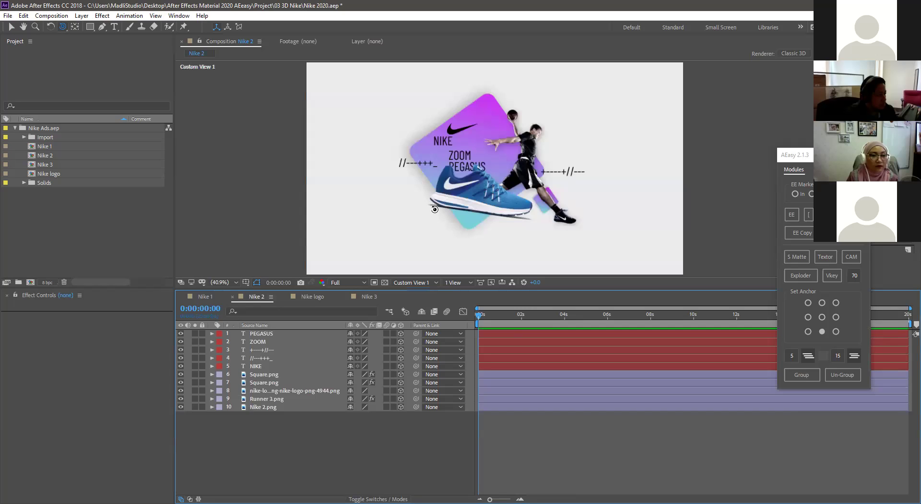
mouse_move(401, 216)
left_mouse_down()
mouse_move(487, 218)
mouse_move(531, 231)
mouse_move(410, 222)
left_mouse_up()
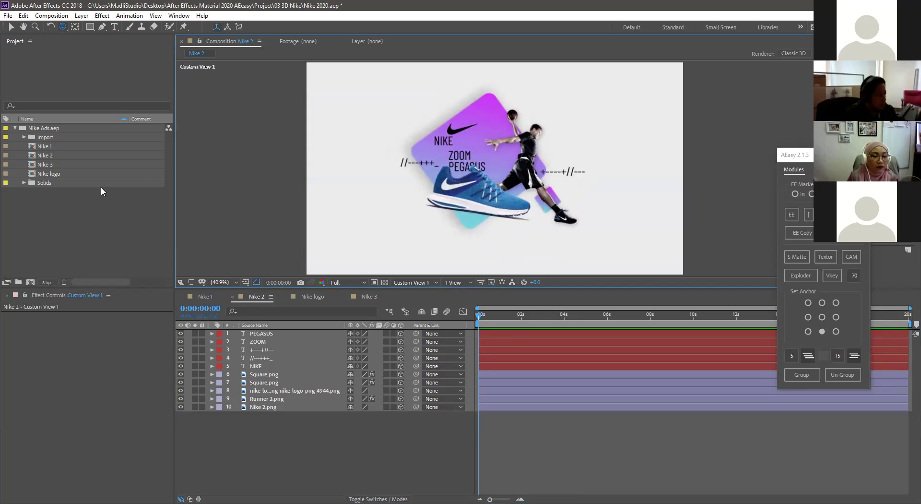
Step: Add Hexagon.png from the Shapes folder to Nike 2 as a 3D layer
double_click(41, 137)
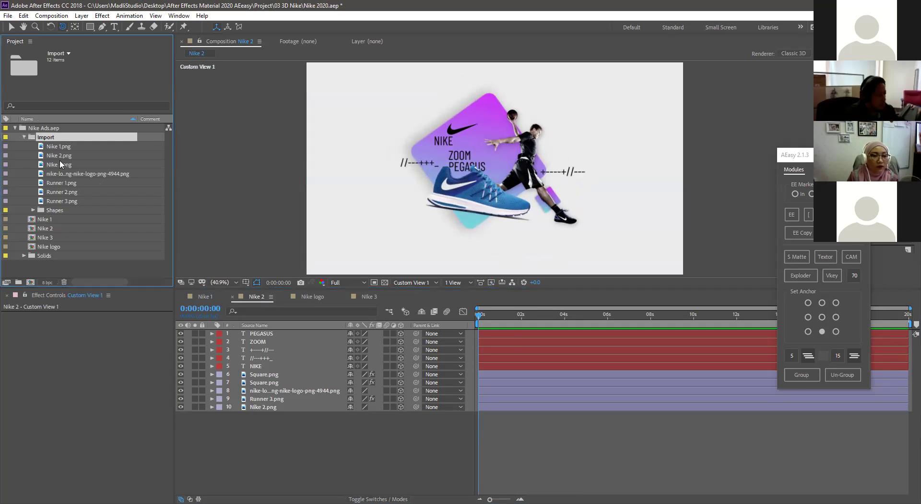
left_click(59, 192)
double_click(48, 211)
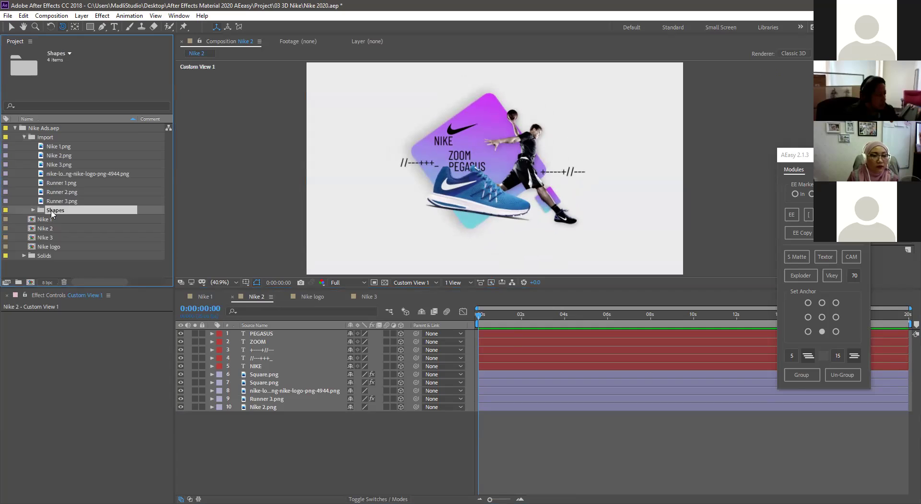
left_click(64, 230)
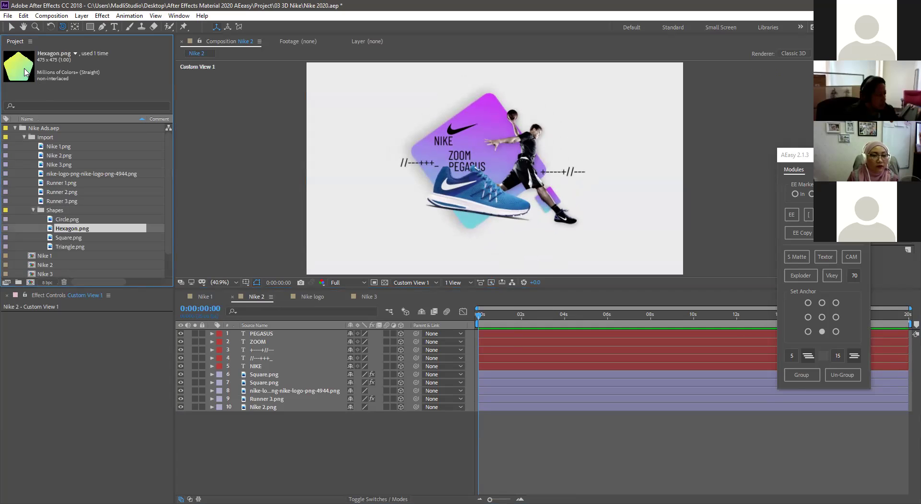
left_click_drag(30, 74, 323, 311)
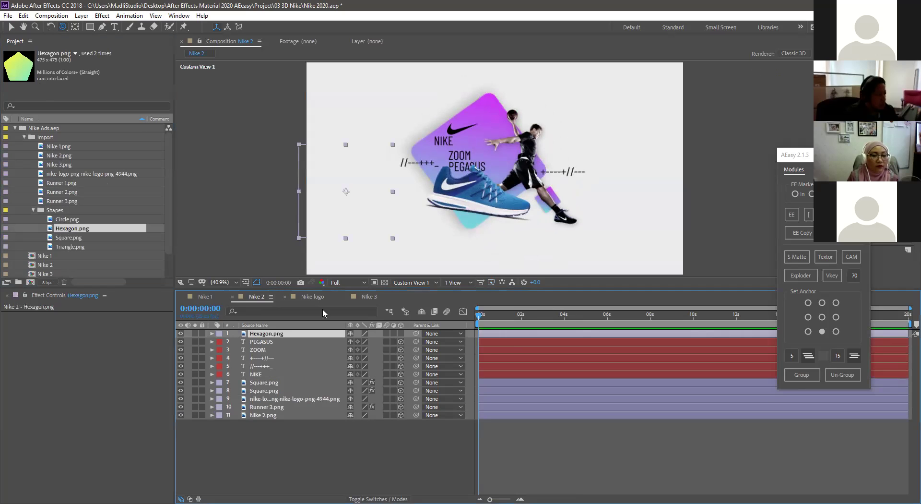
left_click(400, 334)
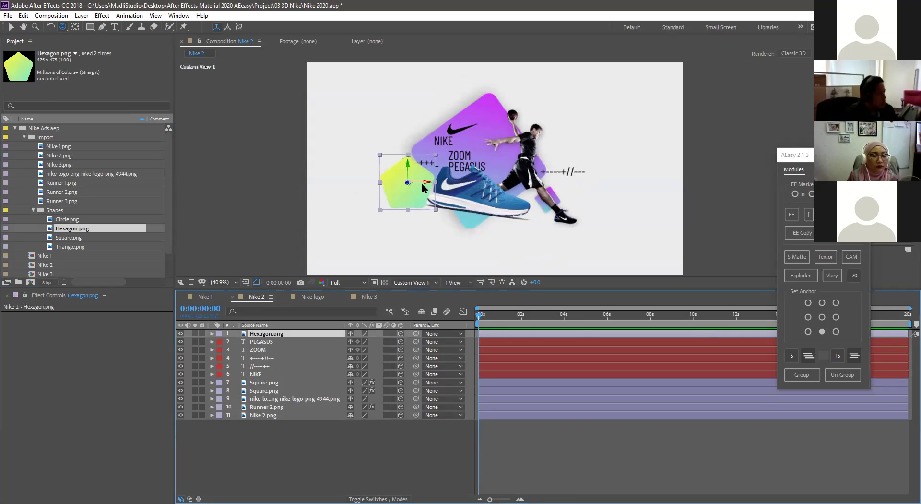
Step: Place the hexagon in depth behind the purple square, beside the "//---+++_" text, and set its Z Rotation to 8°
left_click_drag(407, 187, 600, 113)
left_click_drag(420, 192, 423, 135)
key("r")
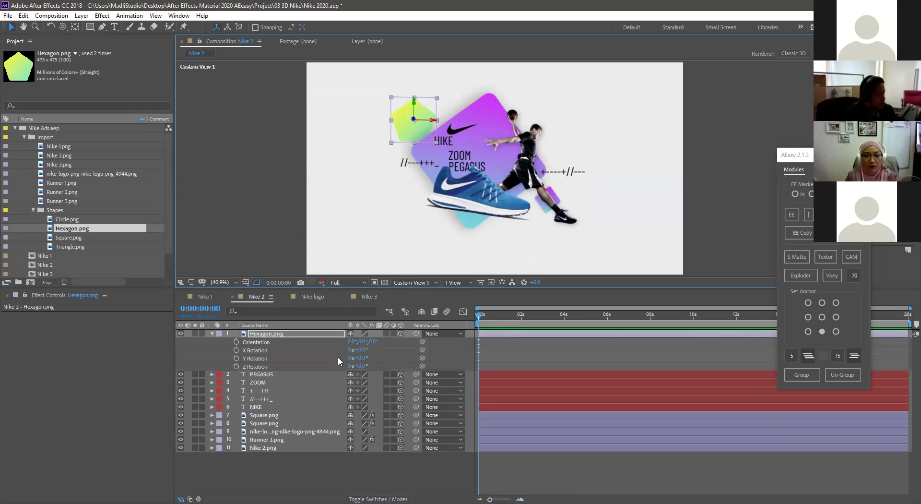
left_click_drag(361, 367, 377, 335)
left_click_drag(422, 135, 415, 163)
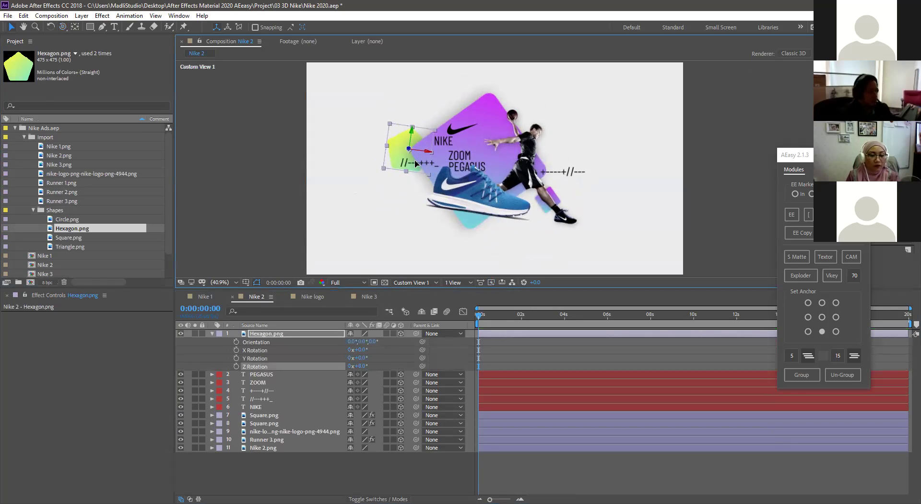
Step: Add Triangle.png to Nike 1 as a 3D layer and place it behind the hexagon, near the "+--+++----//" text
left_click(205, 297)
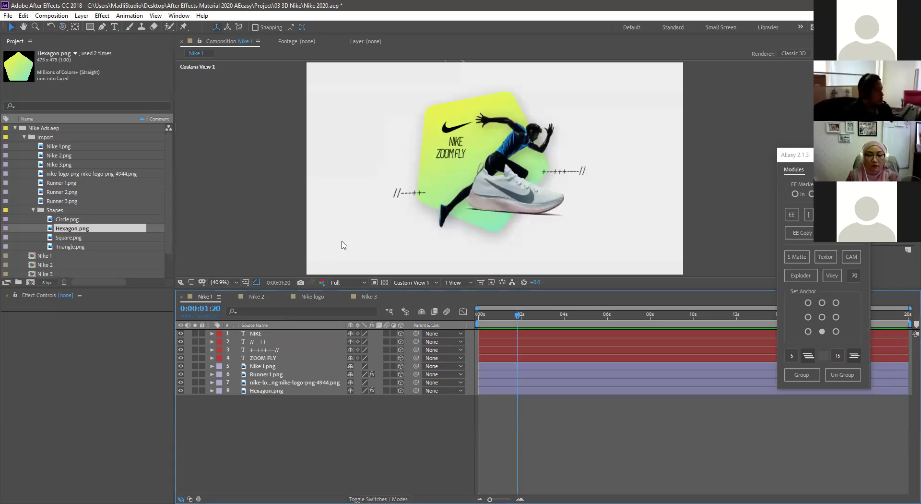
left_click(71, 247)
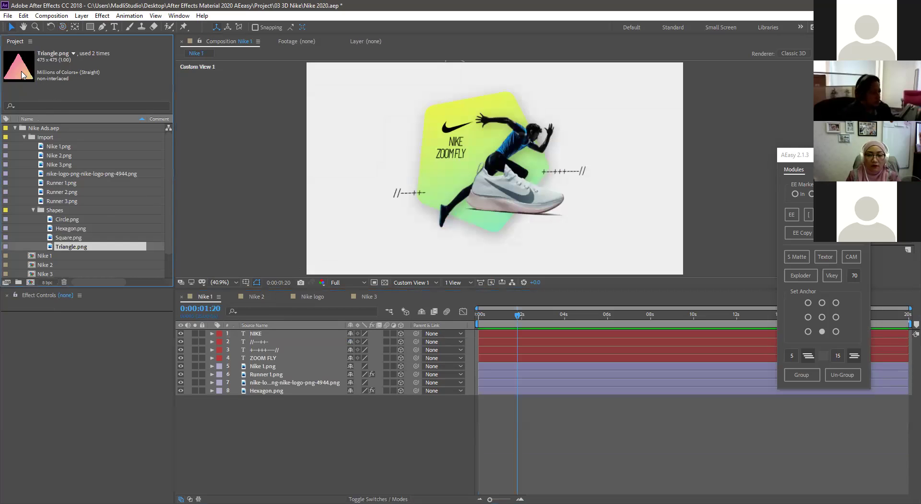
left_click_drag(22, 74, 402, 336)
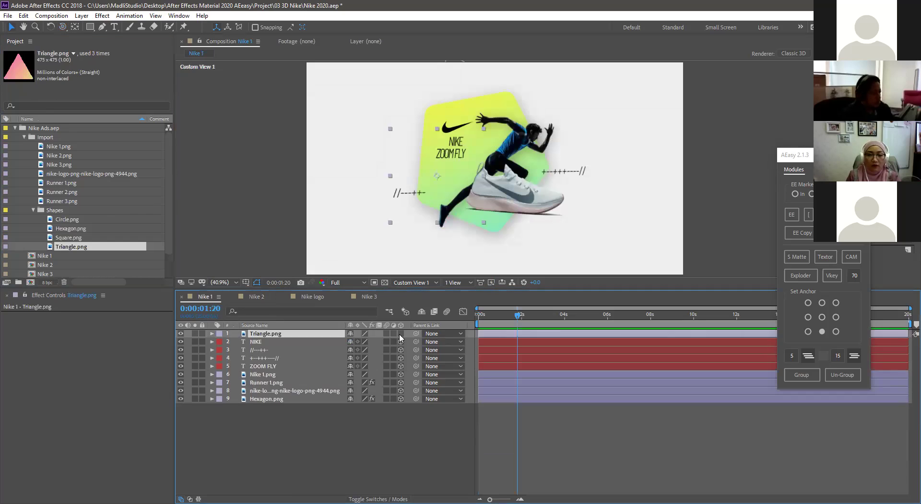
left_click_drag(468, 175, 381, 208)
left_click_drag(446, 182, 579, 187)
key("c")
key("v")
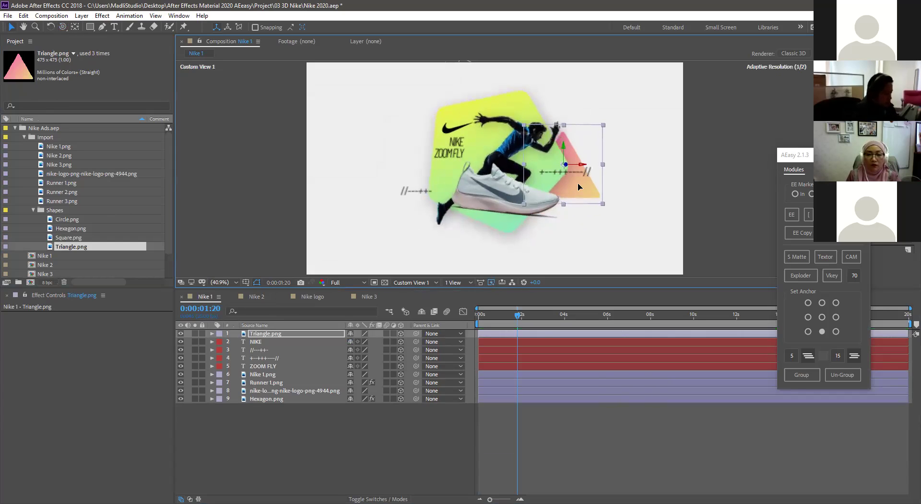
left_click(311, 420)
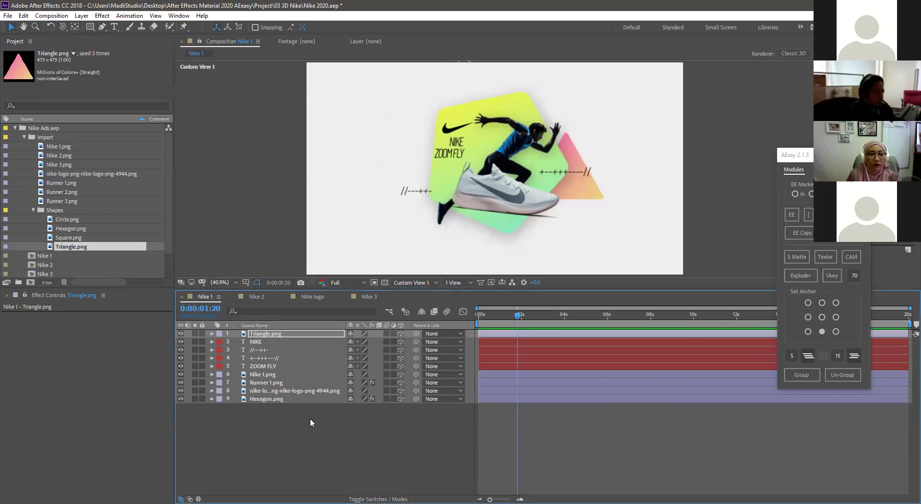
left_click(310, 418)
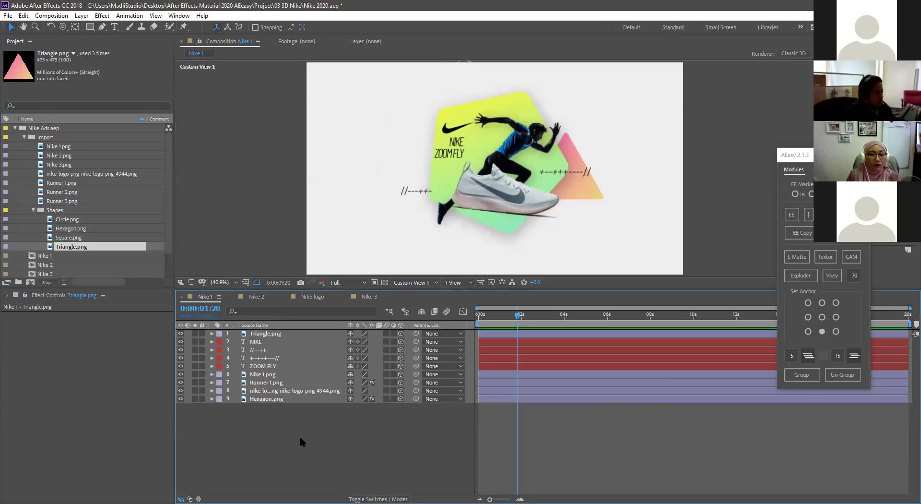
Step: Add Circle.png to Nike 1 as a 3D layer and place it behind the hexagon's upper-left corner
left_click(67, 218)
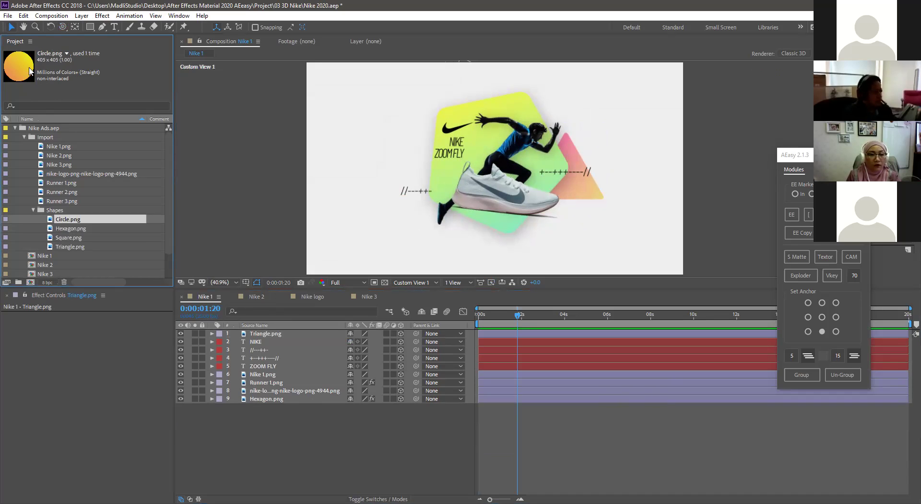
left_click_drag(376, 245, 404, 342)
left_click(401, 333)
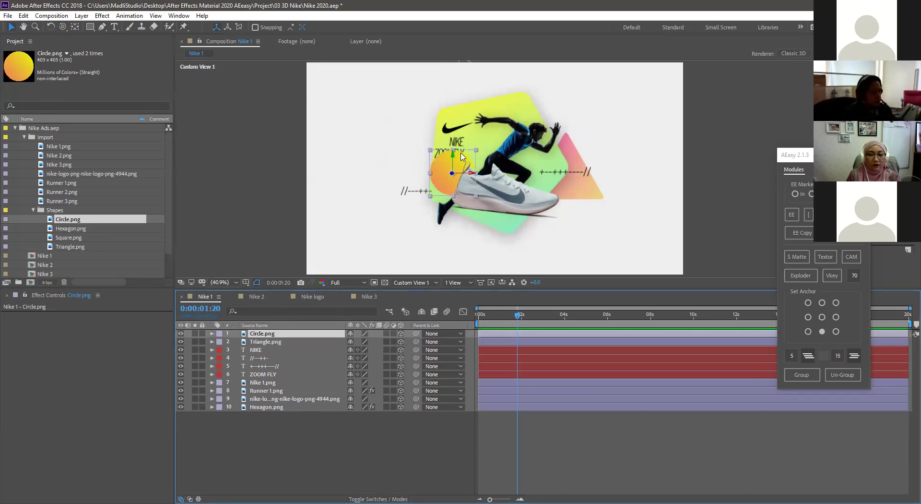
left_click_drag(470, 173, 451, 103)
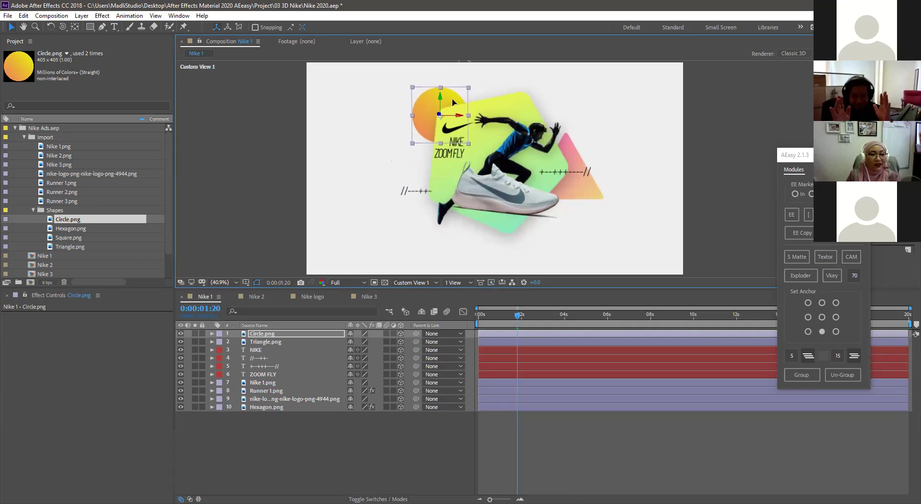
left_click(307, 418)
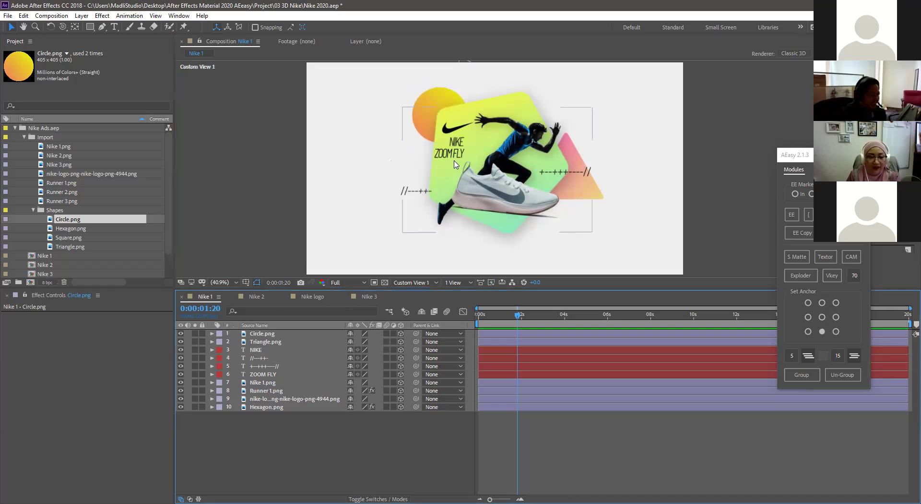
Step: Duplicate the circle in Nike 1 and place a smaller copy at the lower left, below the "//---++-" text
left_click(440, 94)
left_click_drag(450, 100, 411, 231)
key("ctrl+d")
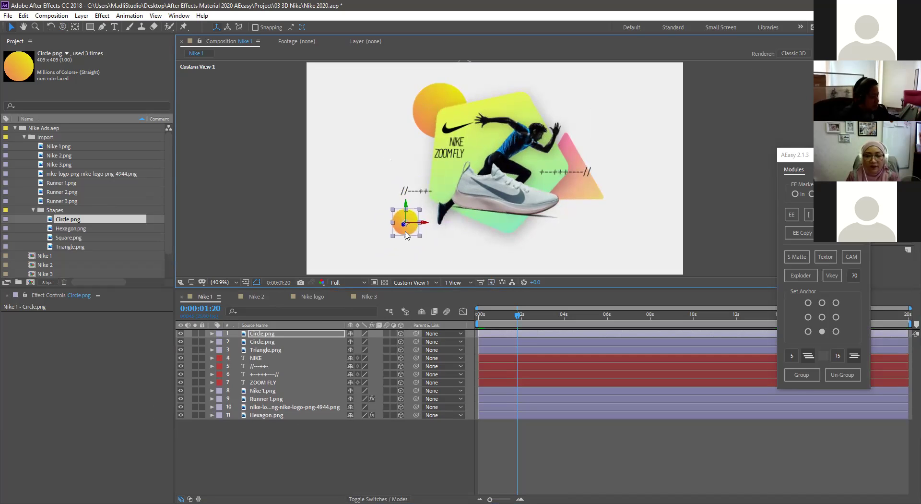
left_click(355, 254)
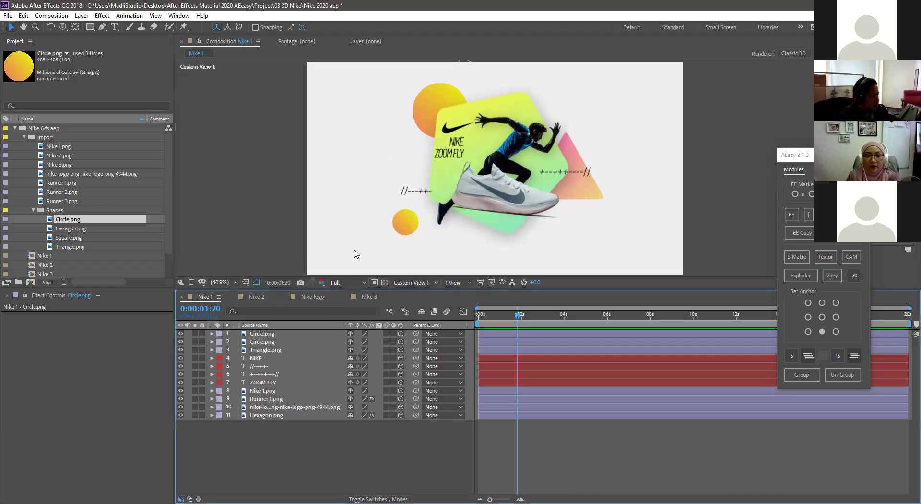
Step: Move the small lower-left circle in Nike 1 back in depth, closer to the shoe and beside the runner's rear foot
left_click(417, 114)
key("c")
left_click_drag(479, 169, 563, 208)
left_click(601, 239)
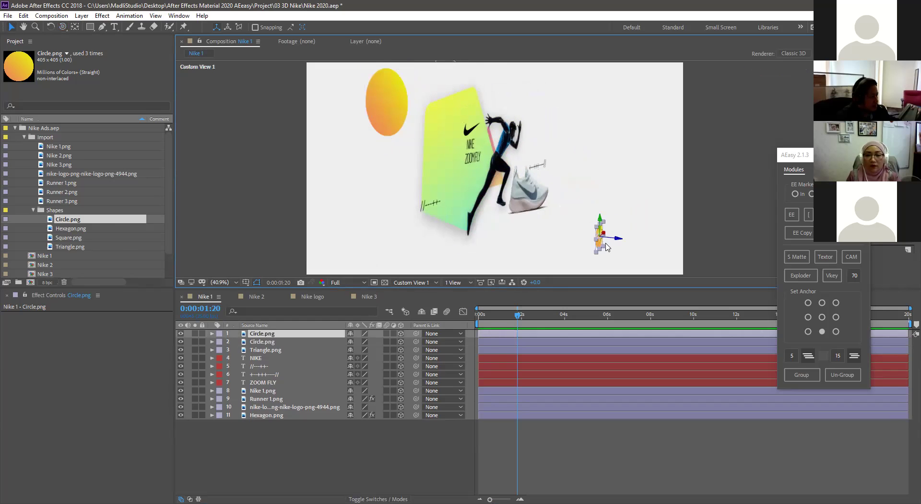
left_click_drag(602, 242, 560, 234)
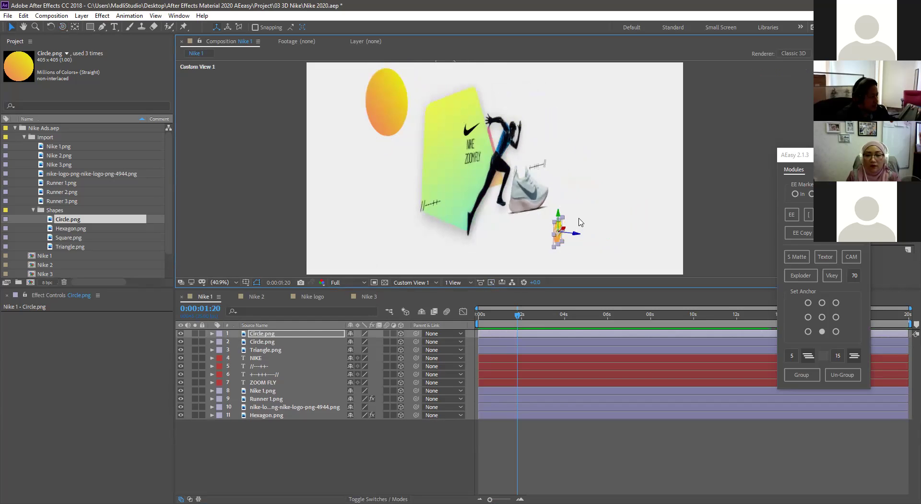
left_click_drag(523, 164, 589, 238)
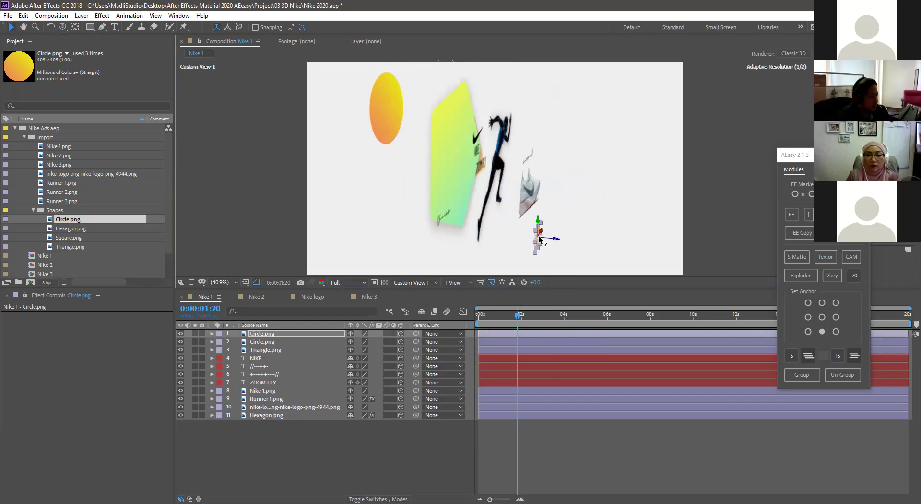
key("c")
left_click_drag(550, 200, 504, 169)
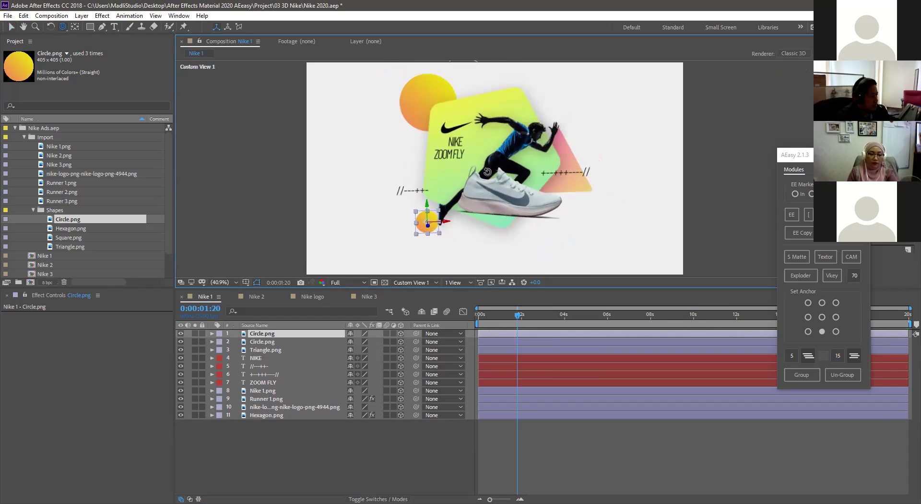
Step: Create a new composition with the HDTV 1080 25 preset and add Nike 1.png and Runner 2.png to it
key("ctrl+n")
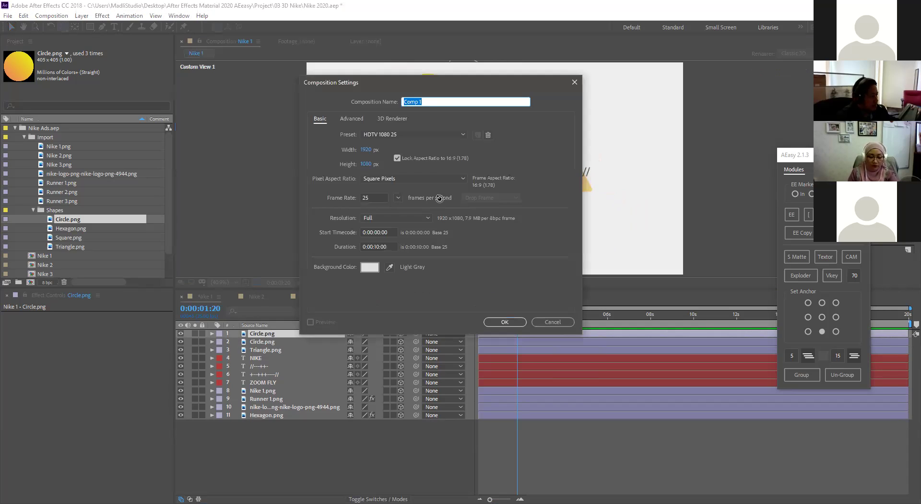
key("Return")
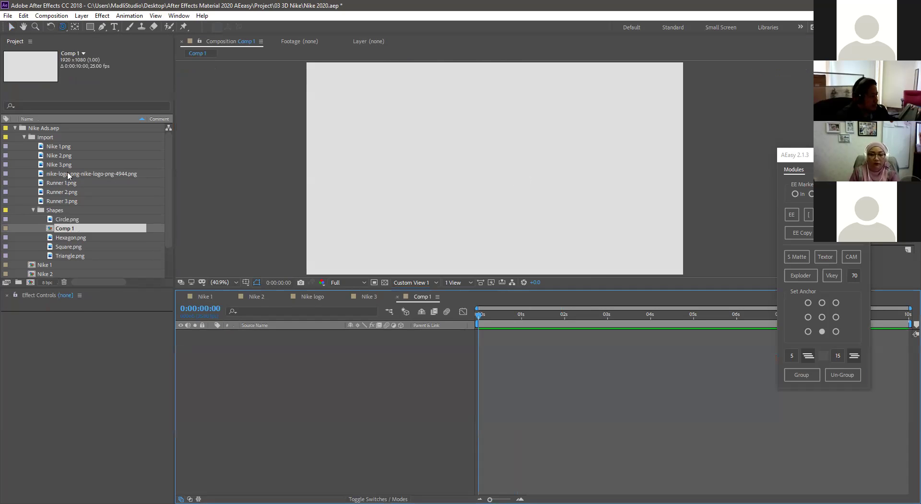
left_click(58, 145)
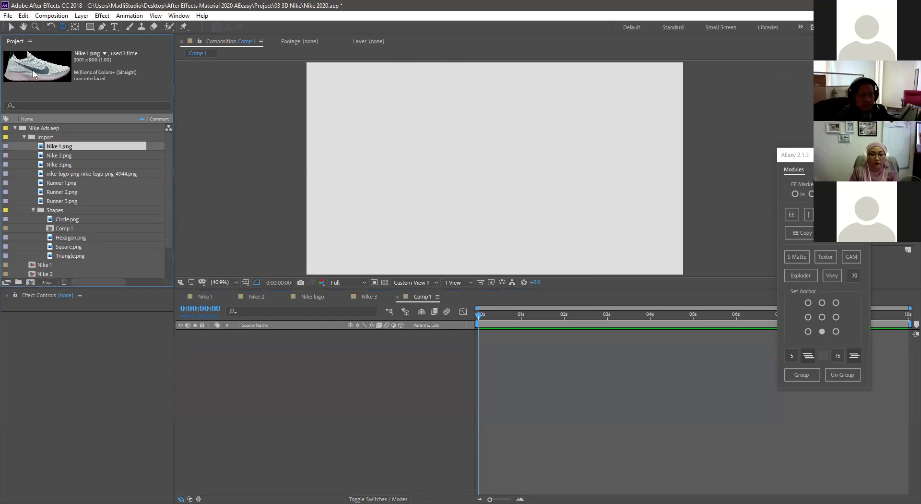
left_click_drag(33, 71, 497, 187)
left_click(63, 192)
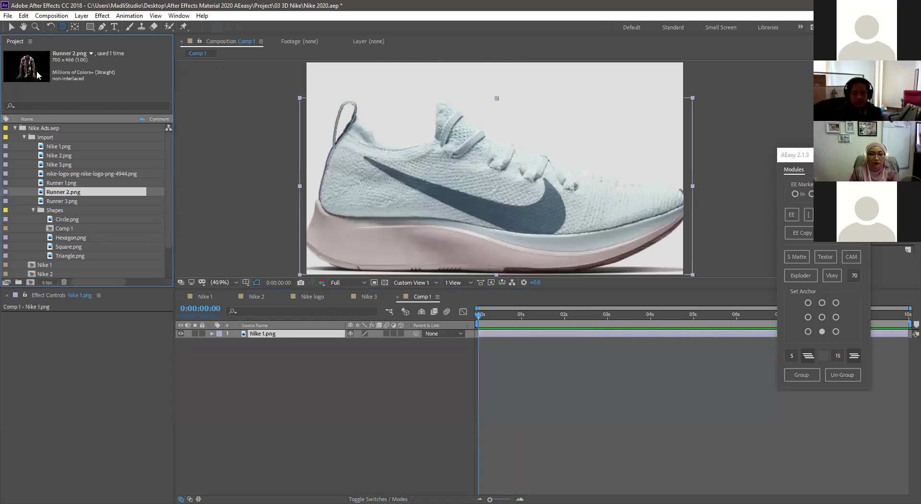
left_click_drag(36, 70, 269, 336)
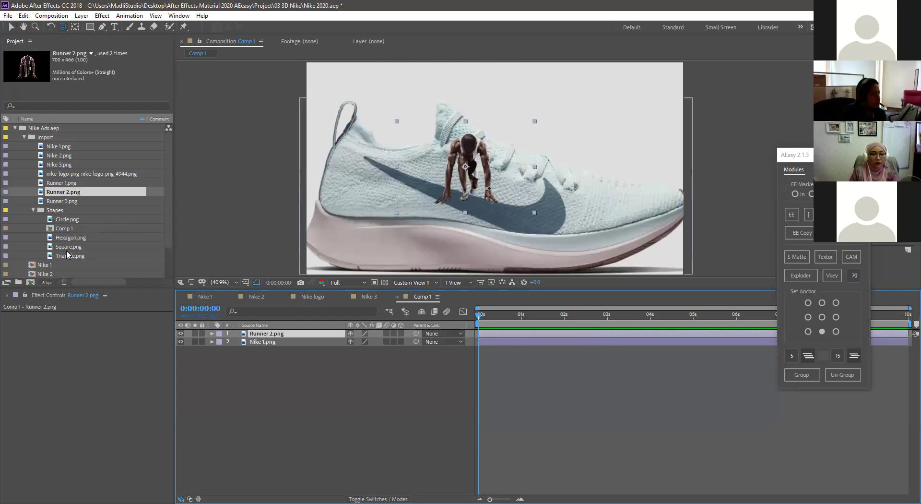
Step: Add Square.png and Triangle.png to Comp 1 and turn all four layers into 3D layers
left_click(68, 255)
left_click(69, 246, "shift")
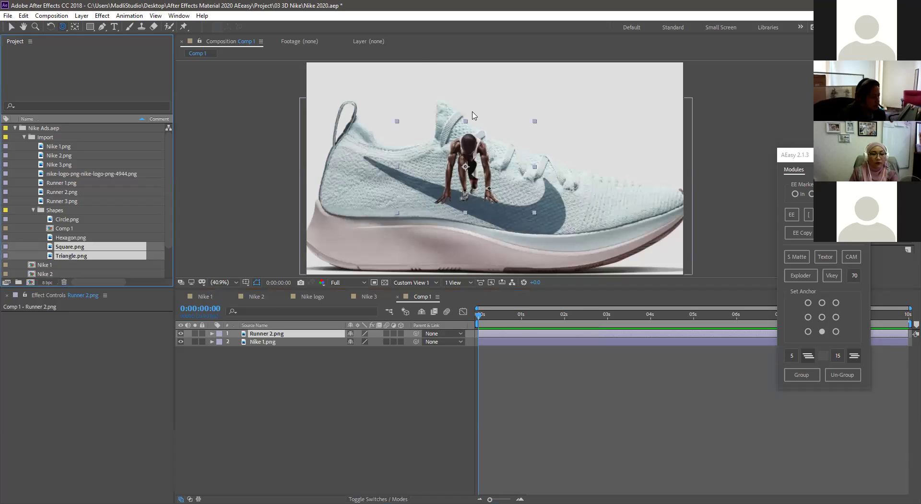
left_click_drag(473, 115, 471, 112)
left_click_drag(401, 350, 400, 358)
left_click(376, 393)
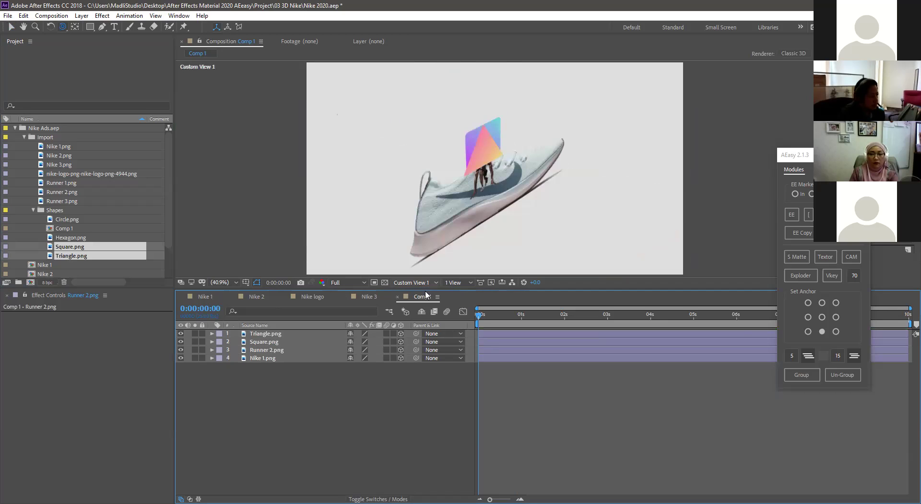
Step: Switch Comp 1 to the Active Camera view and scale the shoe down below the runner
key("F12")
key("v")
left_click(550, 221)
left_click_drag(693, 99, 564, 162)
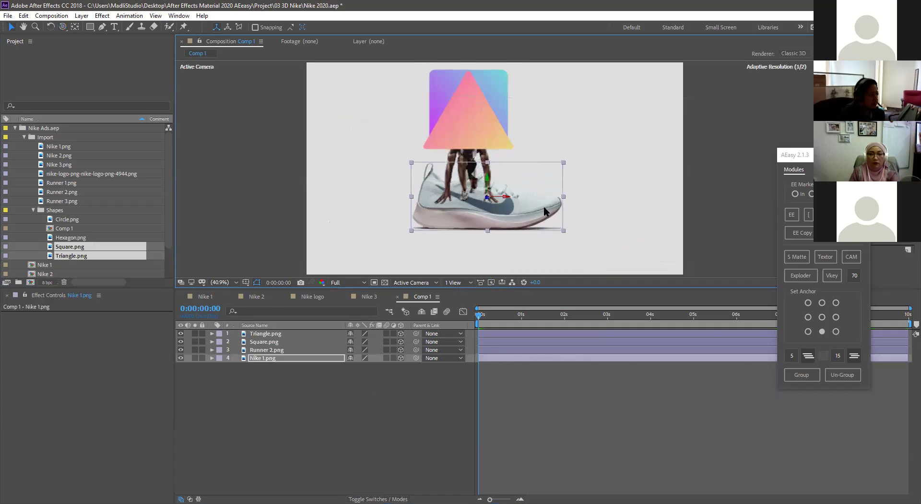
Step: Place an enlarged triangle behind the runner and a shrunken square at its upper left, and move the runner behind the shoe
left_click_drag(454, 132, 443, 178)
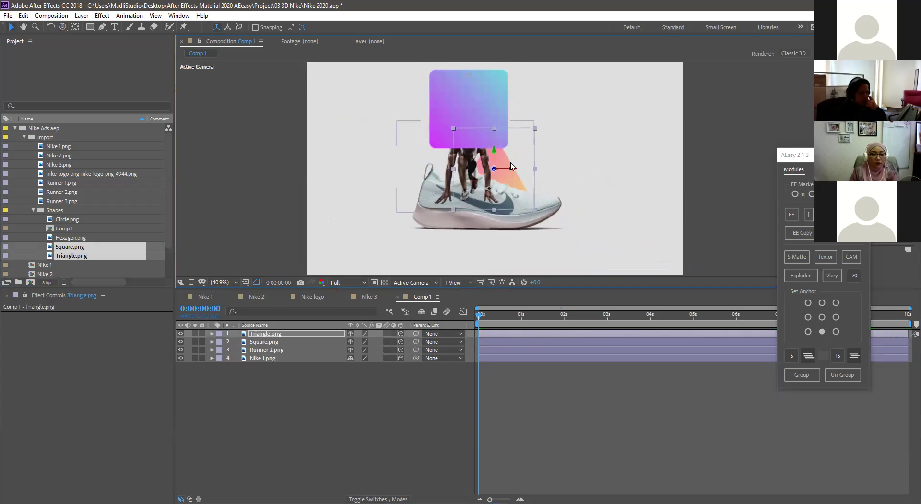
left_click_drag(536, 132, 559, 107)
left_click_drag(478, 105, 556, 166)
mouse_move(484, 108)
left_mouse_down()
mouse_move(472, 114)
mouse_move(461, 103)
mouse_move(467, 110)
left_mouse_up()
left_click(472, 159)
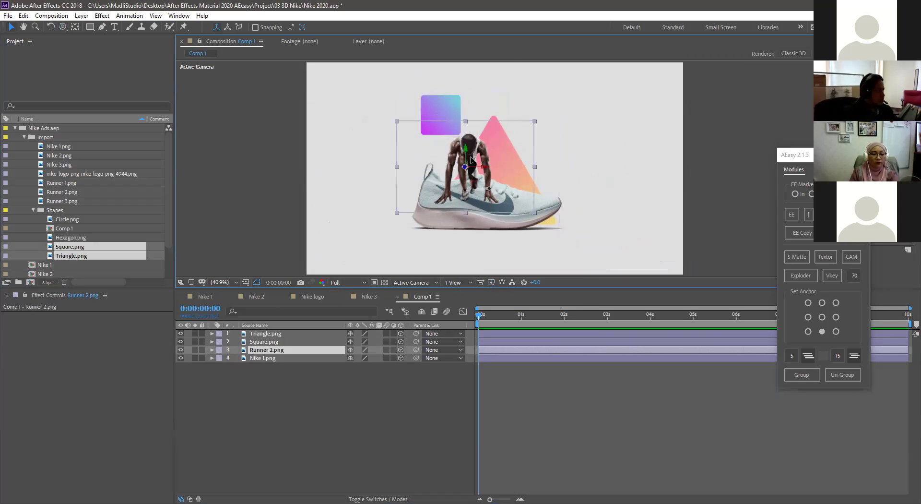
left_click_drag(465, 166, 491, 159)
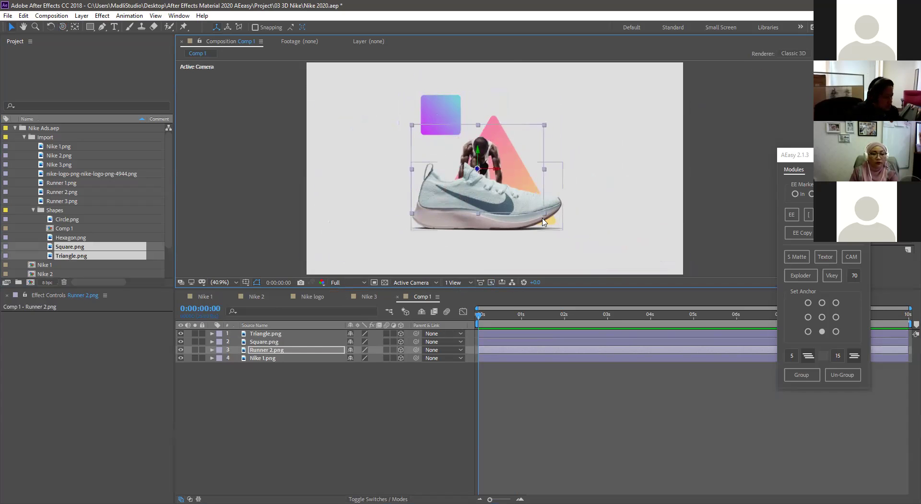
Step: Set the shoe's Z Rotation to 13° and shift it down and to the left in front of the runner
left_click(557, 213)
key("r")
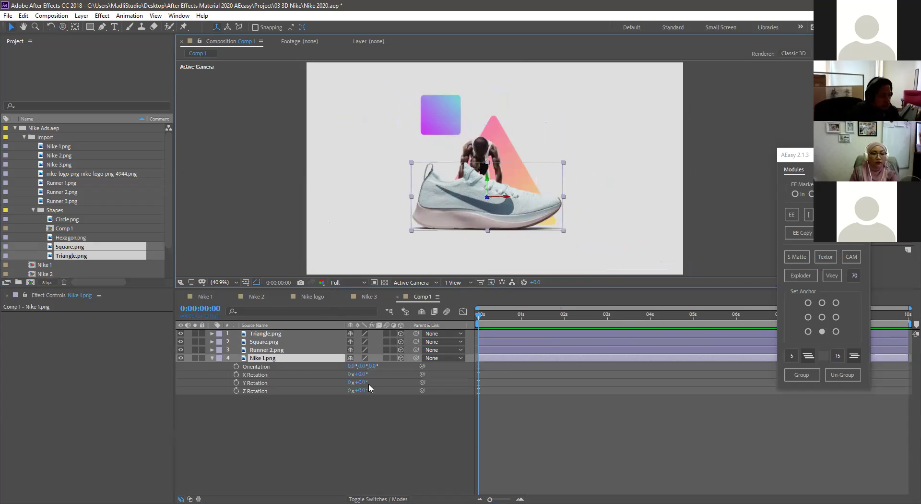
left_click_drag(363, 391, 453, 274)
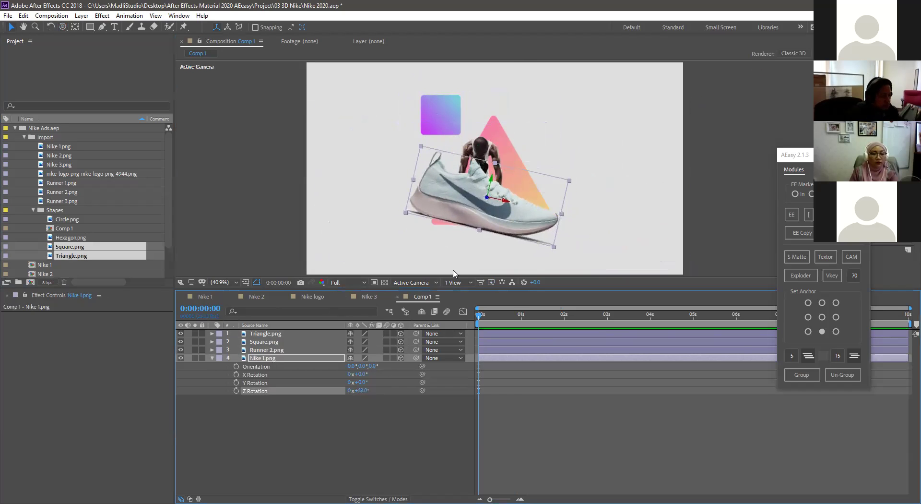
left_click_drag(509, 214, 490, 228)
Step: Enlarge the runner behind the shoe and lower the purple square so it sits behind the runner's shoulder
left_click(503, 165)
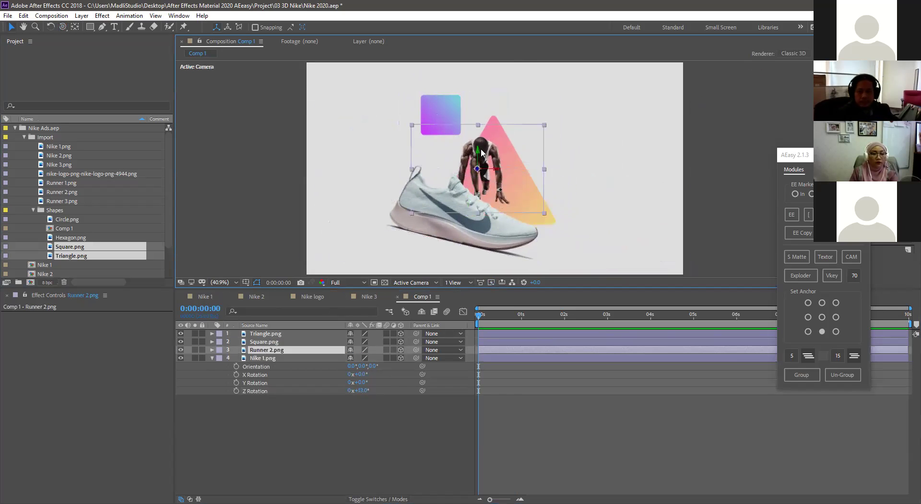
left_click_drag(545, 125, 571, 106)
left_click_drag(477, 147, 476, 140)
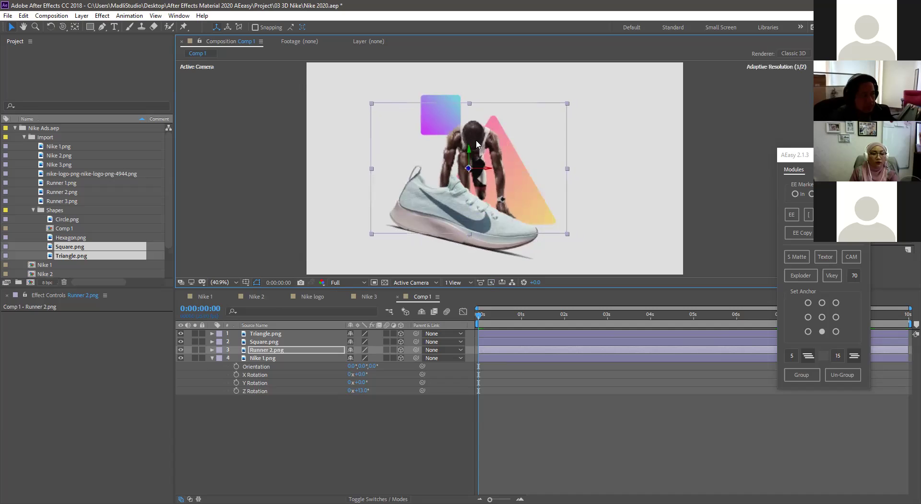
left_click(280, 438)
left_click(537, 154)
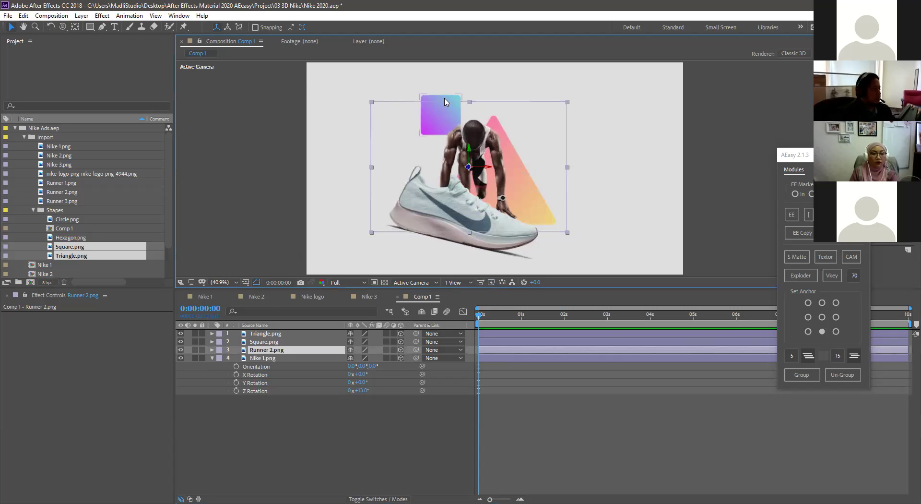
left_click(446, 106)
left_click_drag(452, 135, 456, 158)
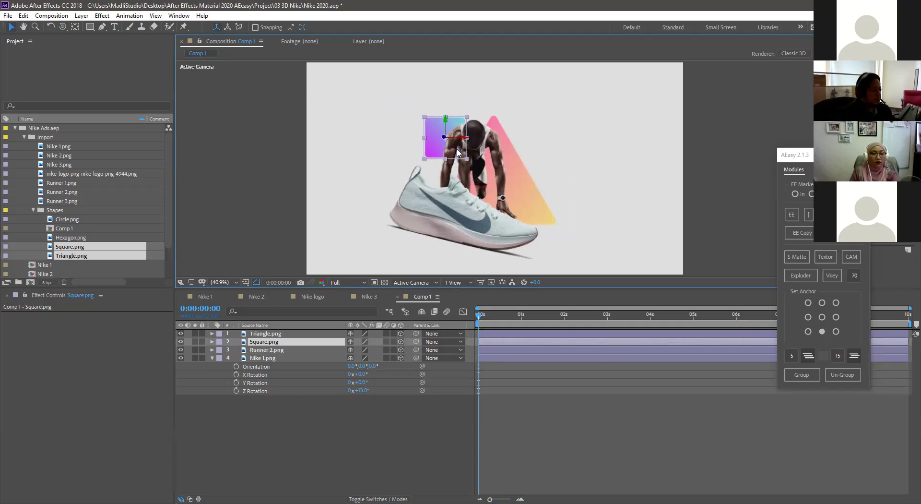
Step: Set the triangle's Z Rotation to 22° and move the shoe up and to the left
left_click(531, 187)
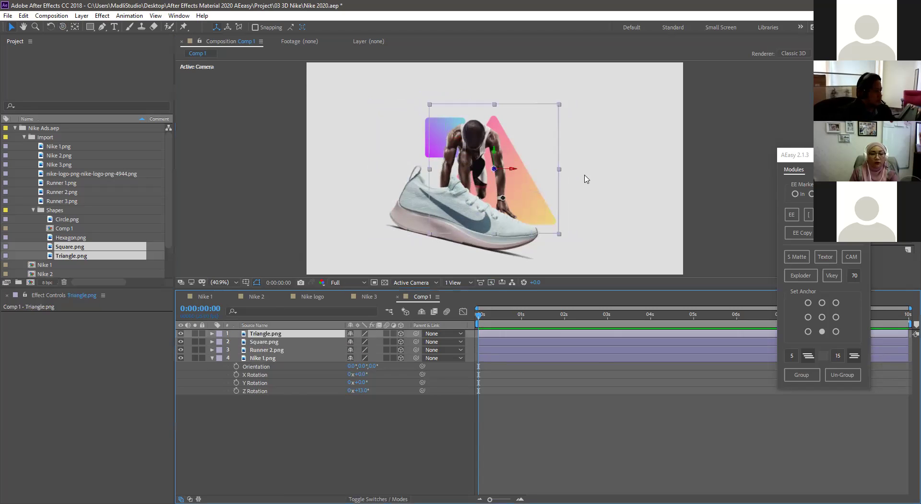
key("r")
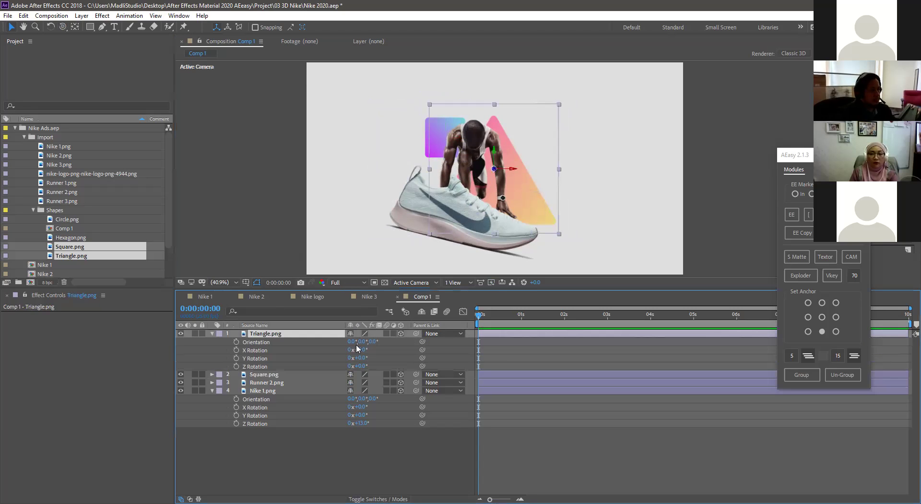
left_click_drag(364, 368, 375, 369)
key("Return")
left_click_drag(447, 222, 407, 207)
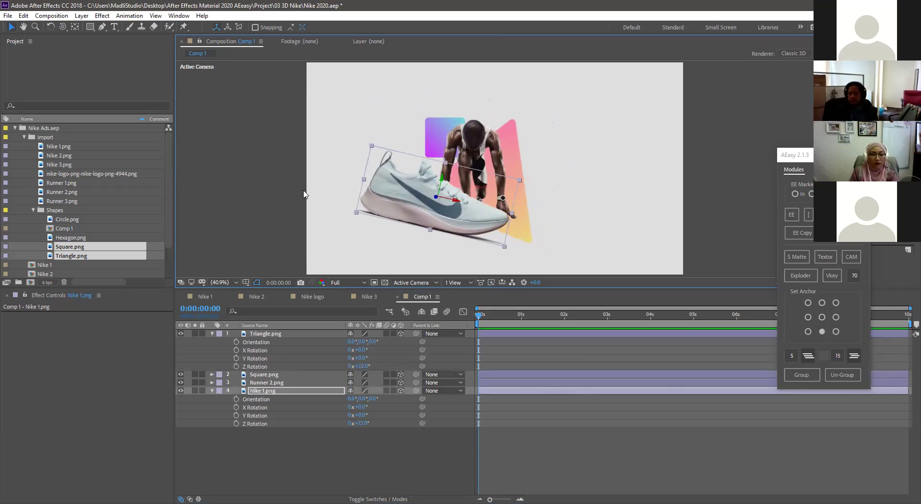
Step: Add the text "NIKE" as a 3D layer and place it to the right of the runner, over the triangle's edge
key("ctrl+t")
left_click(525, 165)
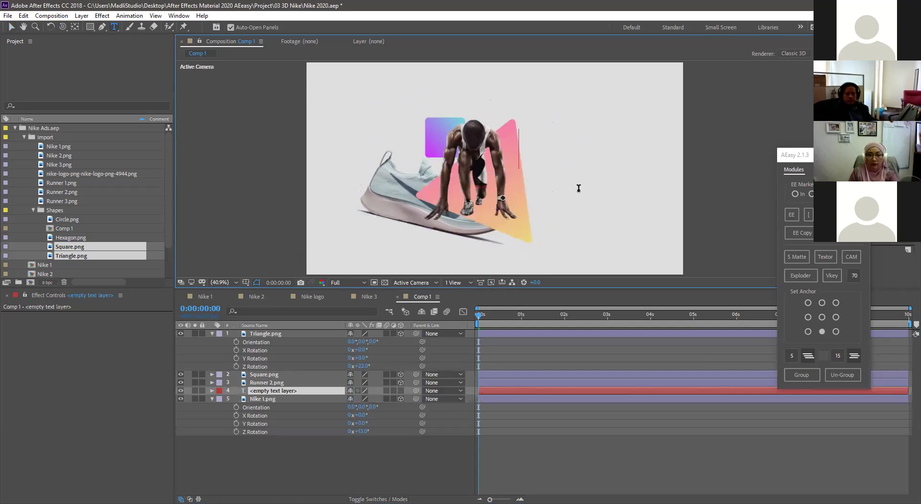
type("NIKE")
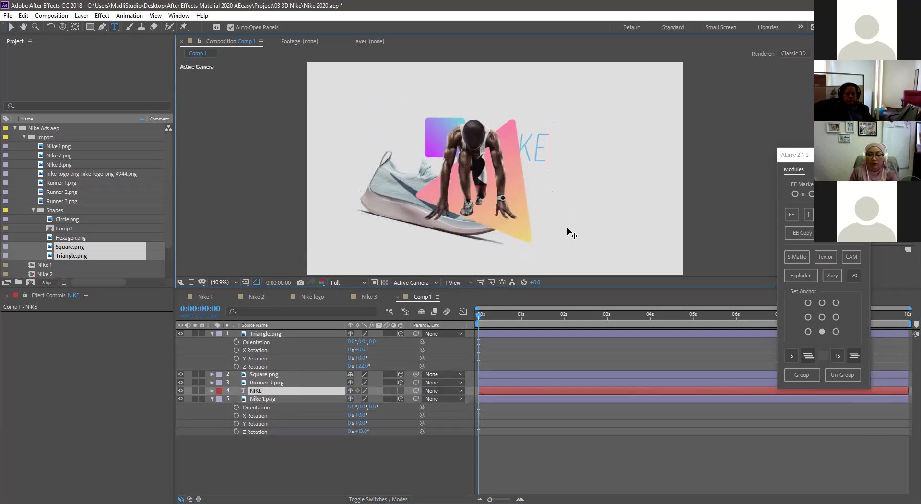
left_click(12, 27)
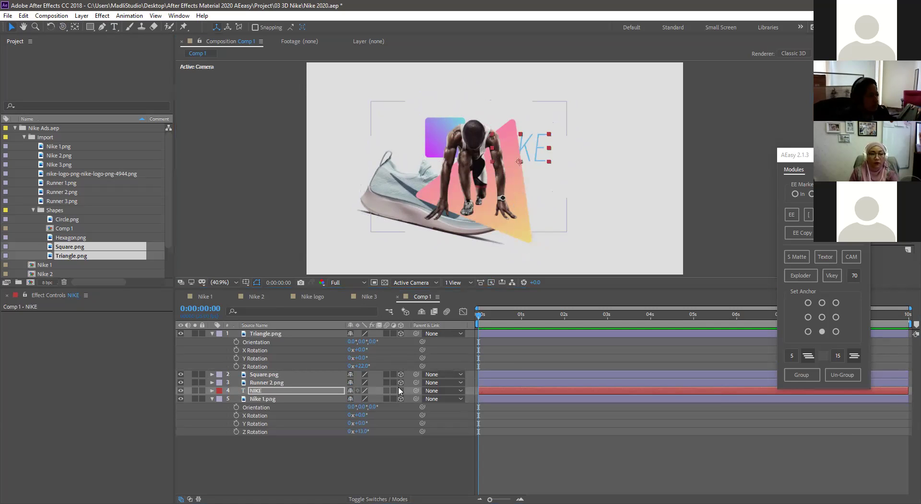
left_click_drag(538, 153, 554, 192)
Step: Duplicate the "NIKE" text directly below, change the copy to "DO IT" and shift it slightly to the right
key("ctrl+d")
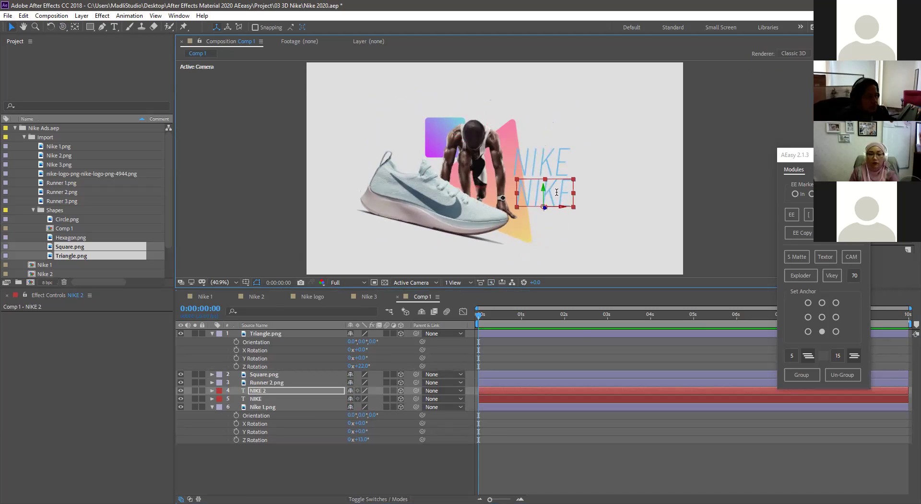
double_click(557, 192)
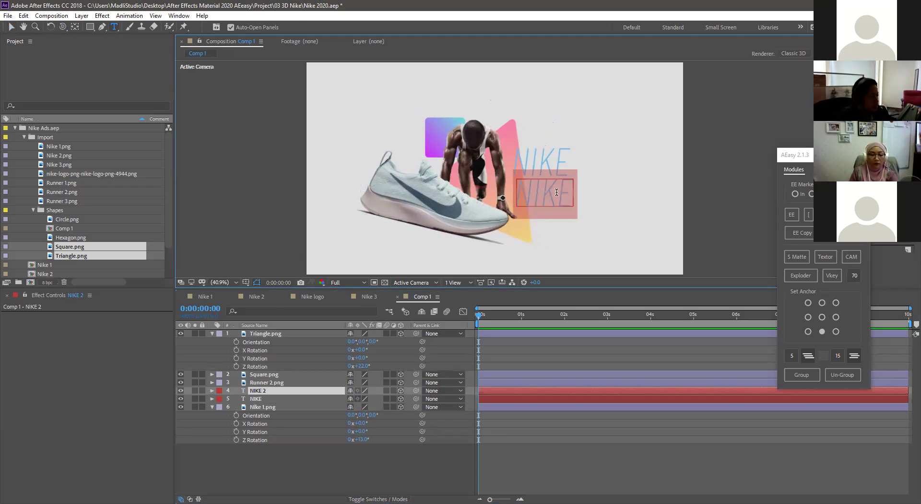
type("DO IT")
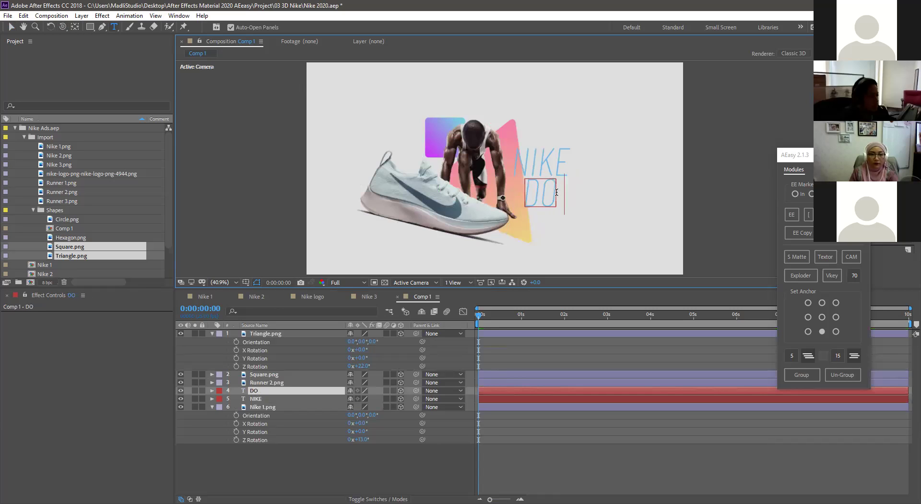
key("Escape")
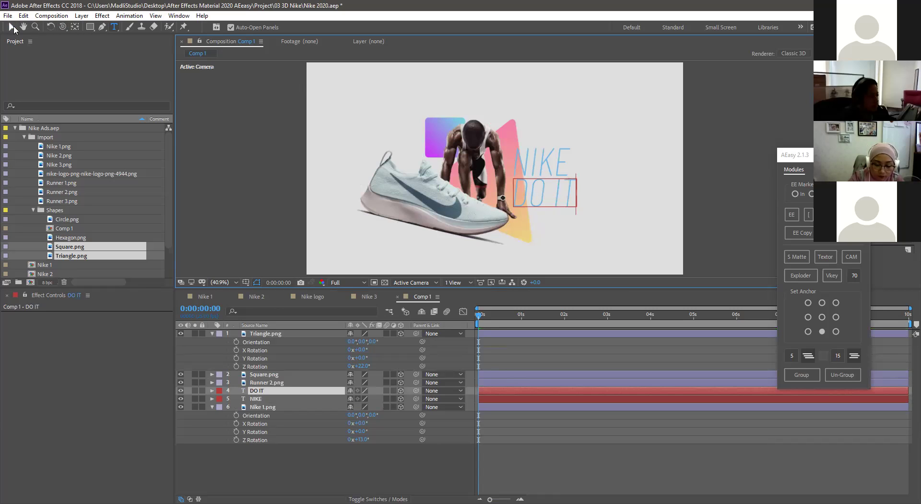
key("v")
left_click_drag(551, 194, 565, 195)
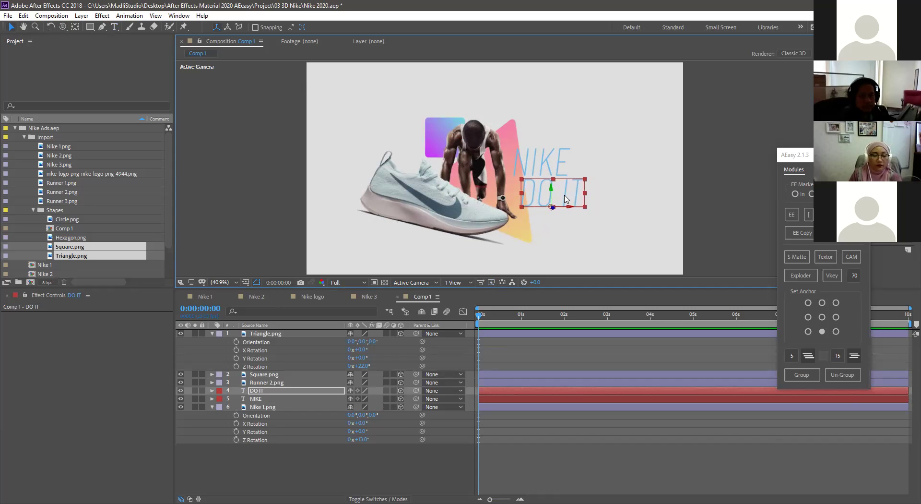
key("Delete")
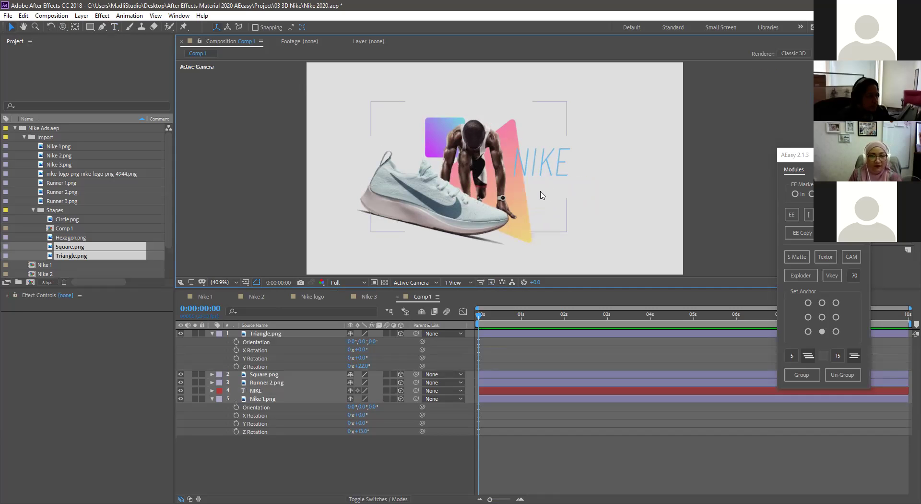
key("ctrl+z")
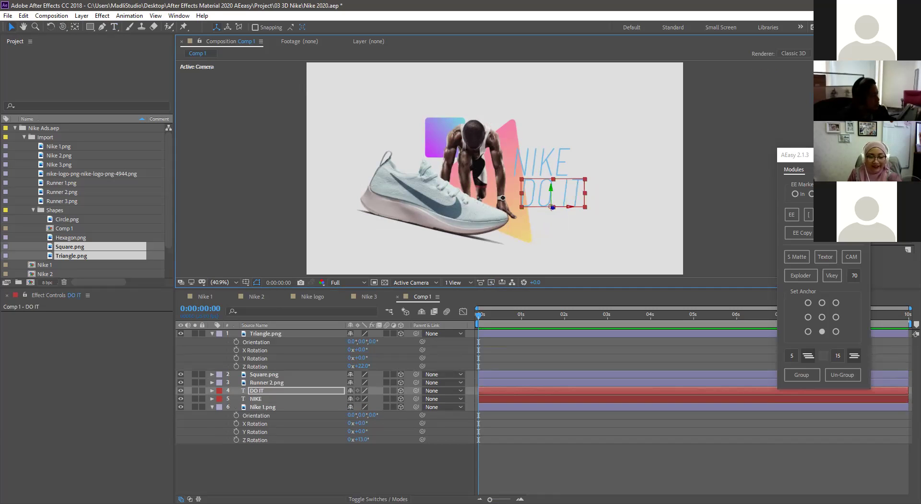
Step: Give the "DO IT" text a black font style, scale down the "NIKE" text above it and collapse the layer properties
left_click(871, 125)
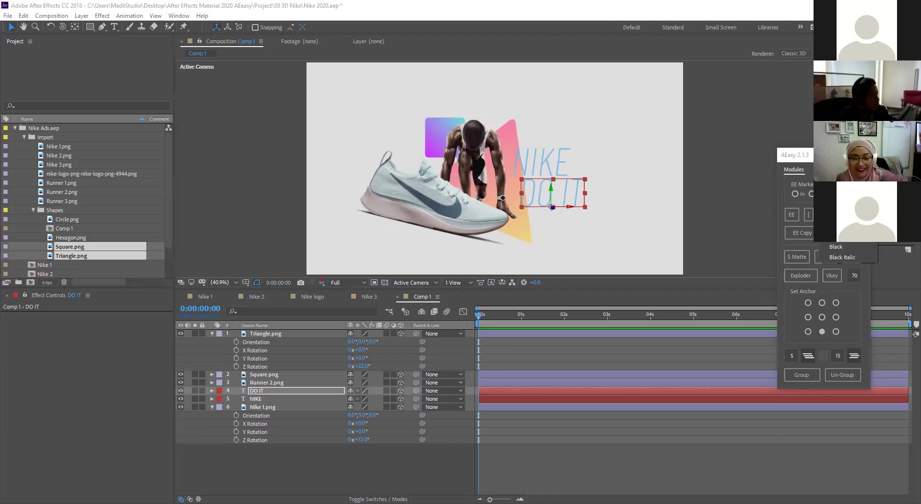
left_click(836, 246)
left_click(545, 165)
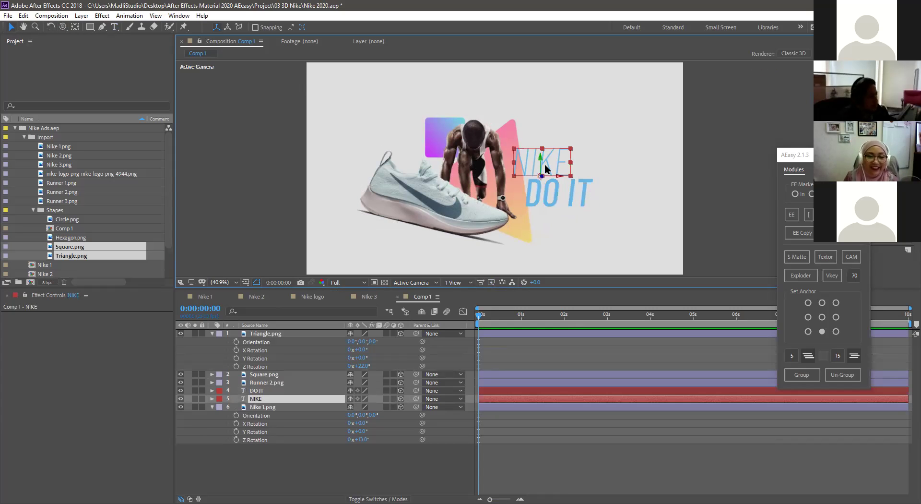
left_click_drag(571, 148, 545, 168)
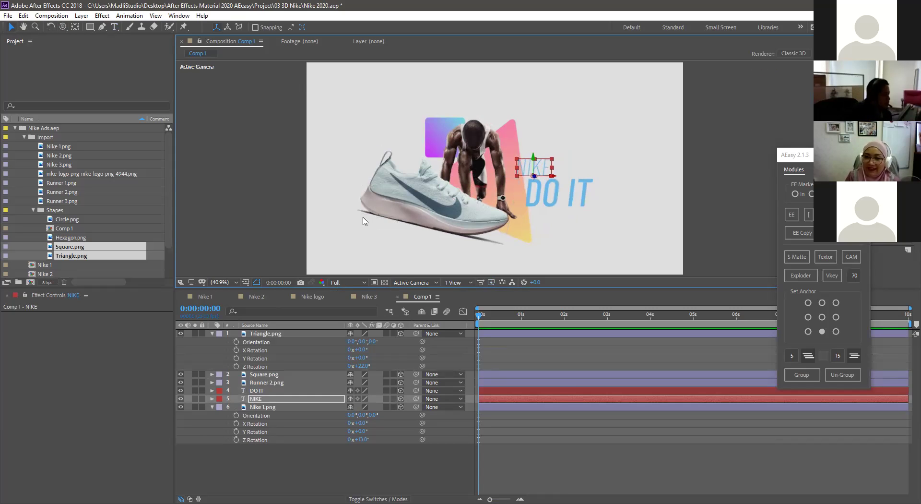
left_click(276, 453)
key("ctrl+grave")
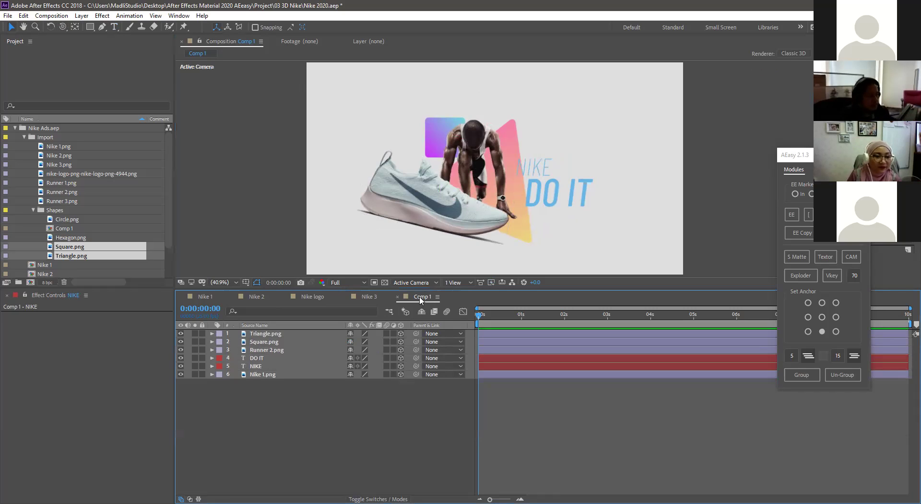
Step: Examine the depth spacing of the shoe, runner, shapes and text from Custom View 1
left_click(414, 284)
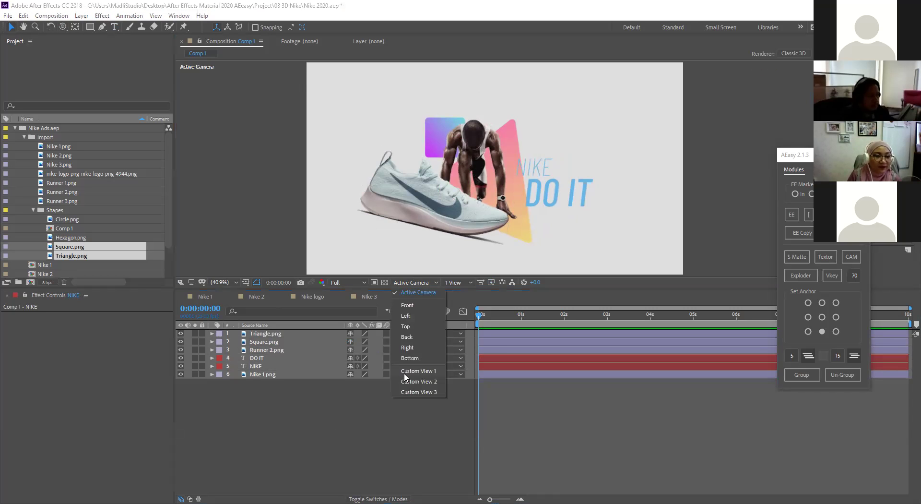
left_click(408, 379)
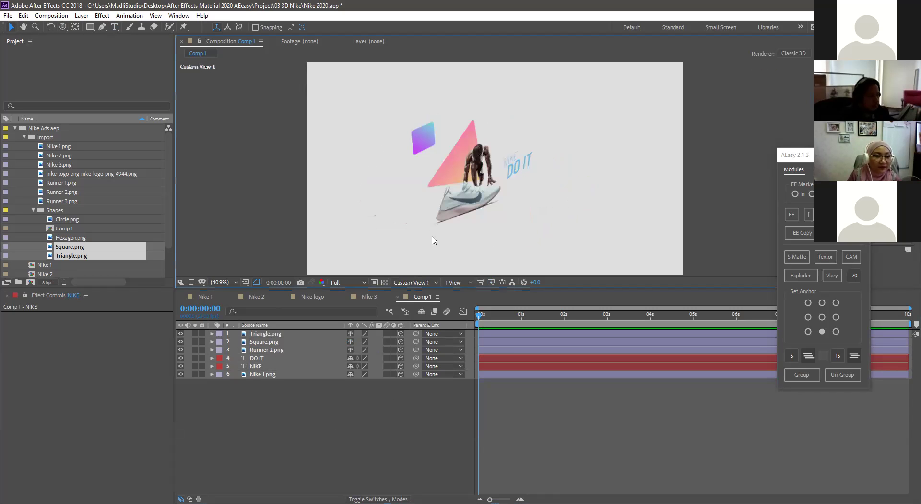
key("c")
mouse_move(454, 177)
left_mouse_down()
mouse_move(552, 179)
mouse_move(455, 181)
left_mouse_up()
key("v")
left_click(449, 179)
left_click(419, 155)
left_click(478, 207)
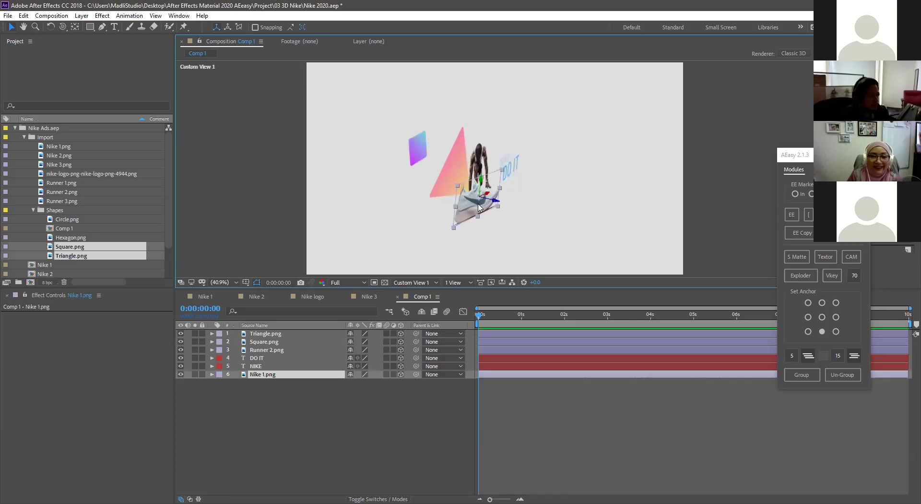
Step: Delete the Comp 1 composition from the project
left_click(64, 228)
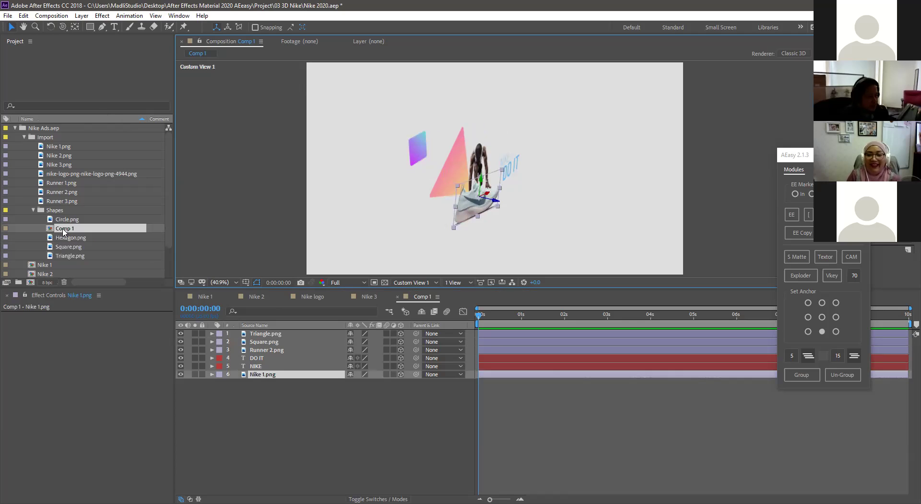
key("Delete")
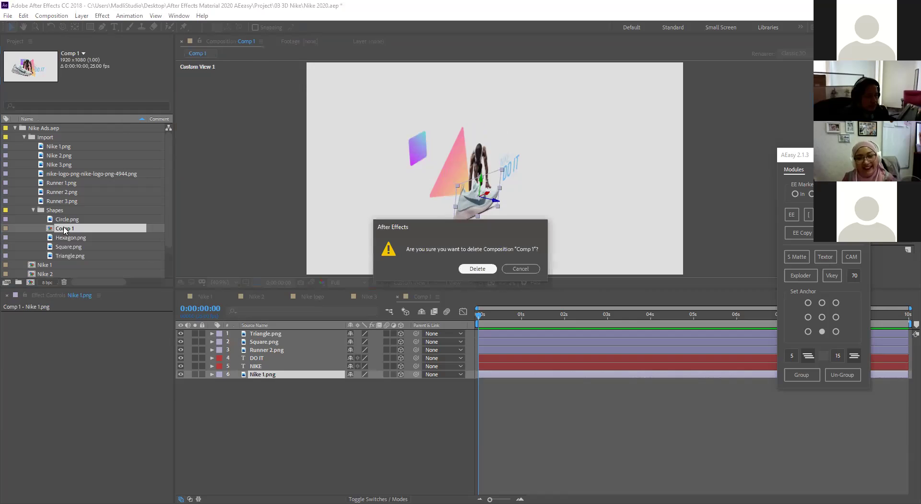
key("Return")
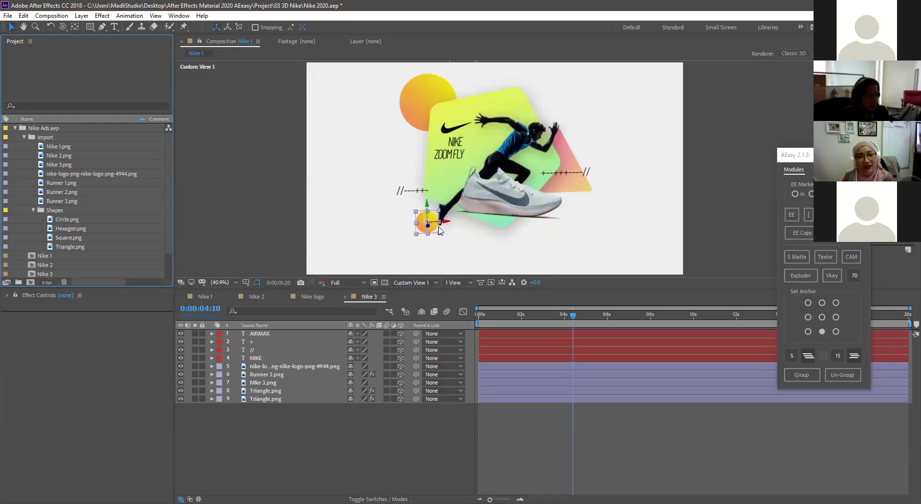
Step: Move the small orange circle in Nike 1 to the left of the runner's back foot and inspect the layers from another angle
left_click_drag(443, 221, 388, 204)
left_click(272, 182)
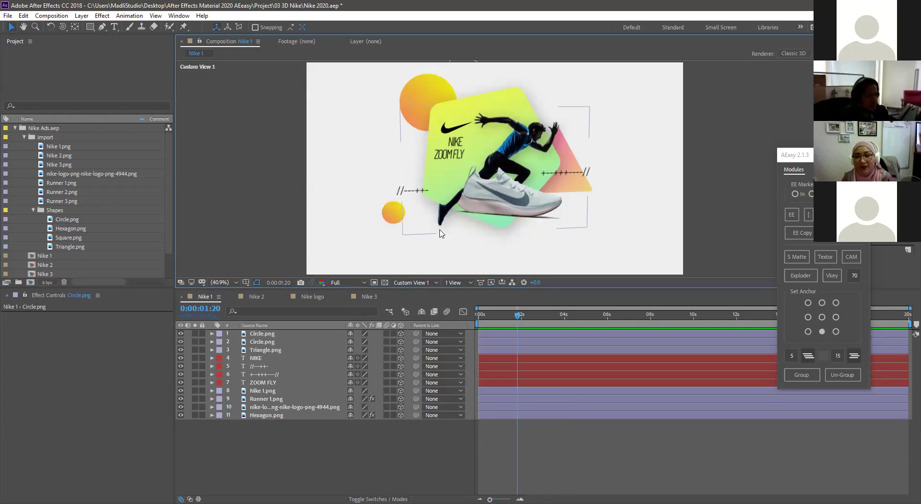
key("c")
left_click_drag(483, 223, 507, 192)
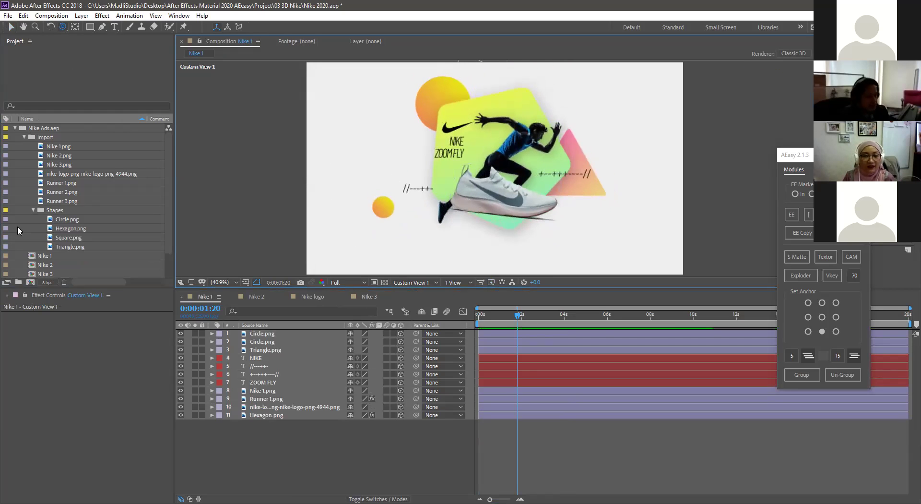
Step: In the Nike 2 composition, bring the yellow-green hexagon forward along its Z axis, closer behind the large purple square
left_click(257, 297)
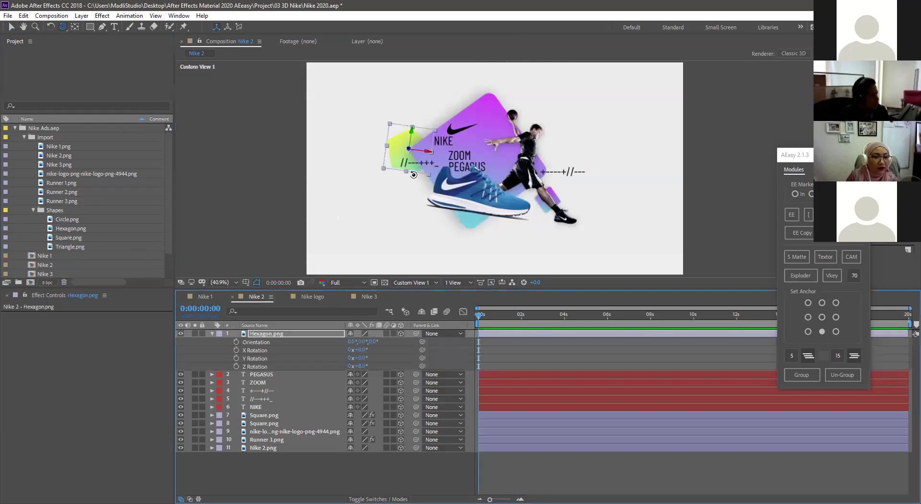
key("v")
left_click(369, 216)
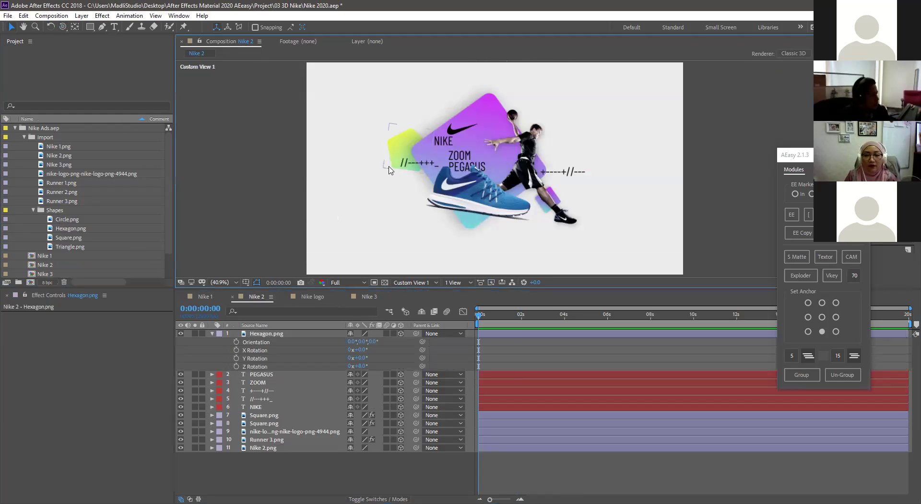
left_click(395, 155)
left_click_drag(408, 152, 399, 153)
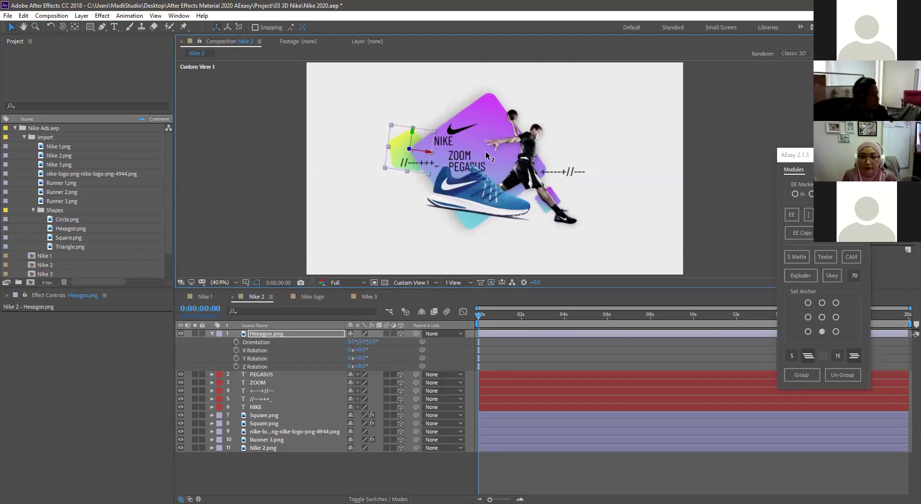
key("c")
left_click_drag(456, 178, 423, 179)
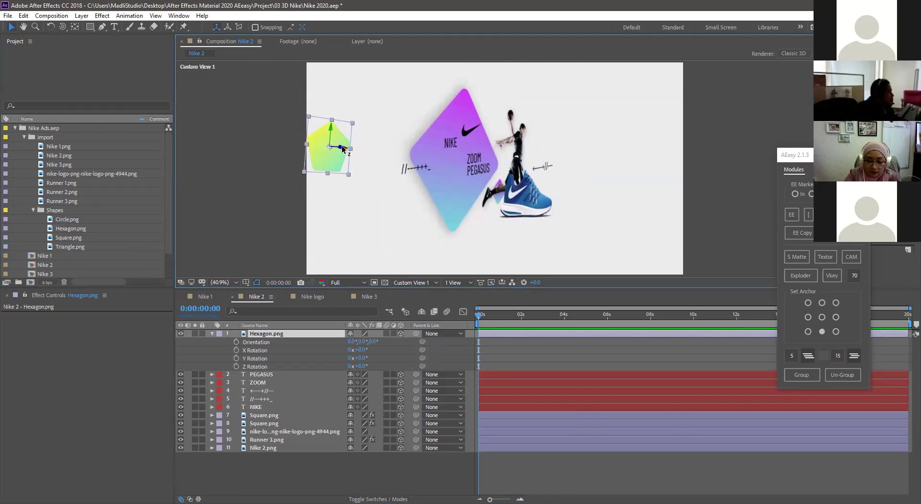
key("v")
left_click_drag(347, 148, 424, 162)
key("c")
left_click_drag(478, 183, 437, 176)
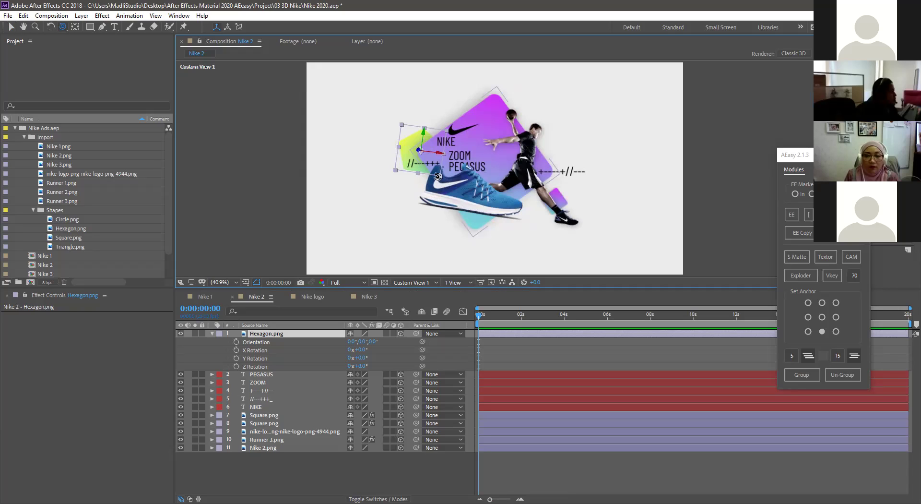
Step: Collapse the Shapes folder in the project and select the Import folder
left_click(34, 210)
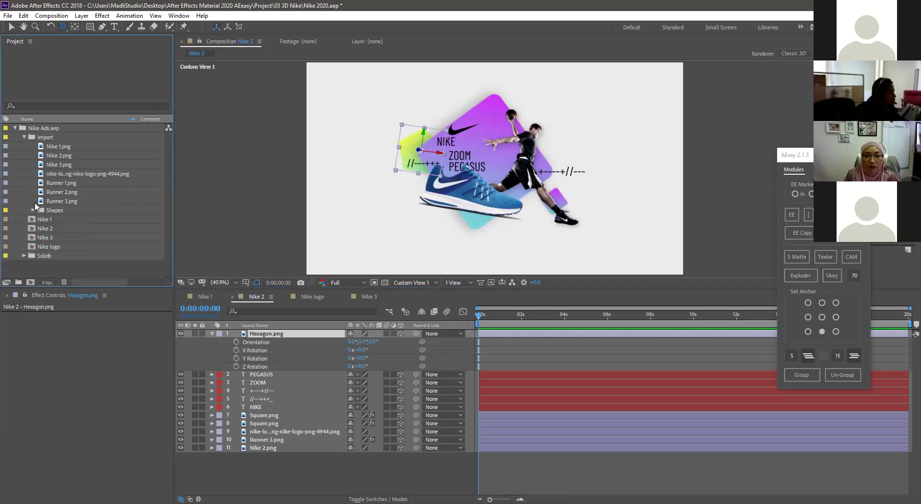
left_click(24, 137)
left_click(24, 139)
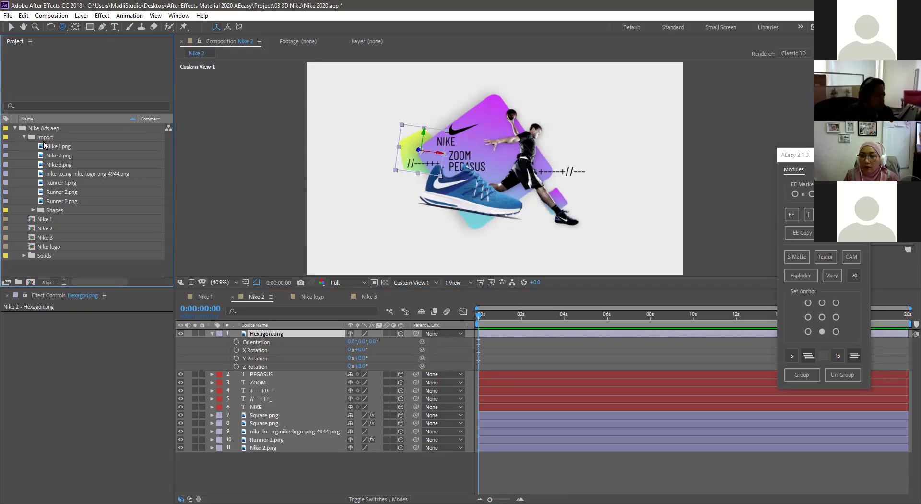
left_click(47, 139)
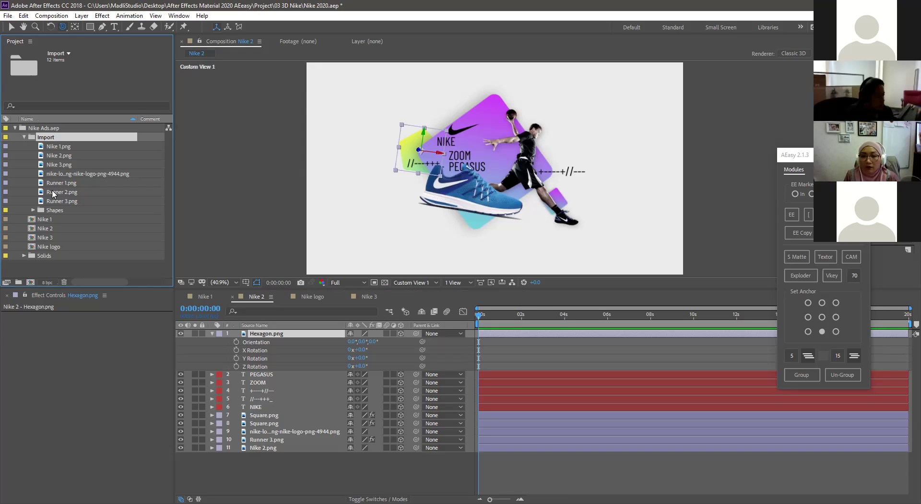
Step: Collapse the Hexagon.png properties, move that layer directly below the NIKE text layer and check the layers beneath it
left_click(211, 333)
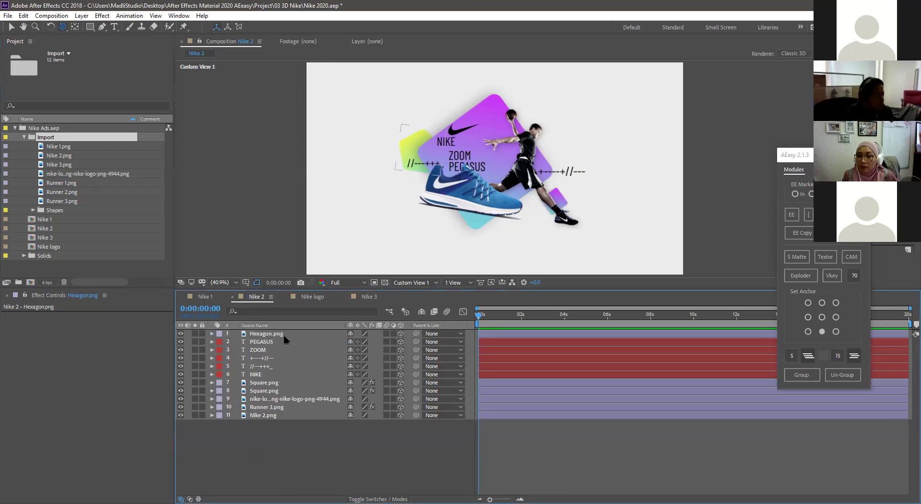
left_click_drag(285, 336, 284, 372)
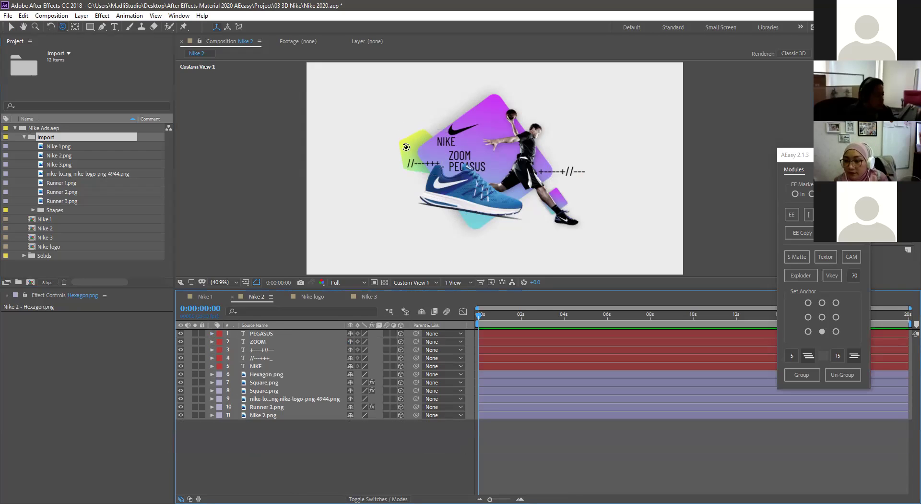
left_click(266, 414)
left_click(265, 406)
left_click(265, 399)
left_click(265, 390)
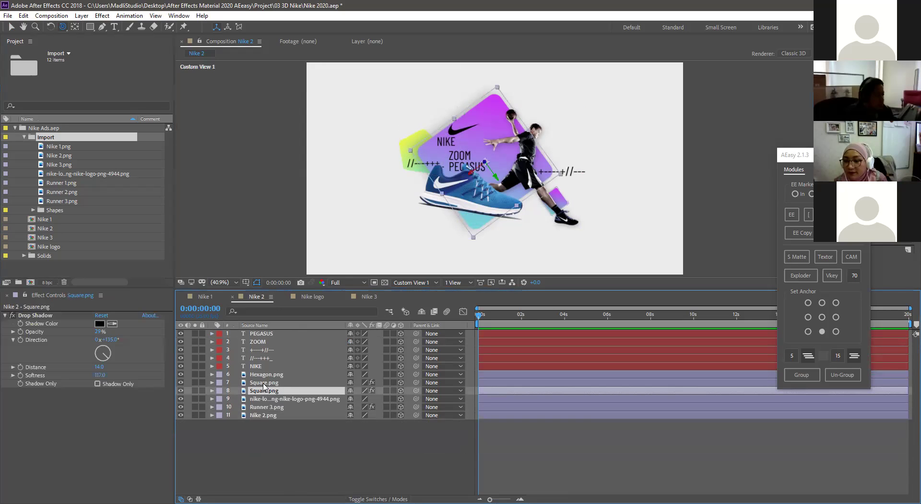
left_click(265, 383)
Step: Duplicate the Hexagon.png layer, place the copy to the upper right of the player and rotate it clockwise
left_click(265, 374)
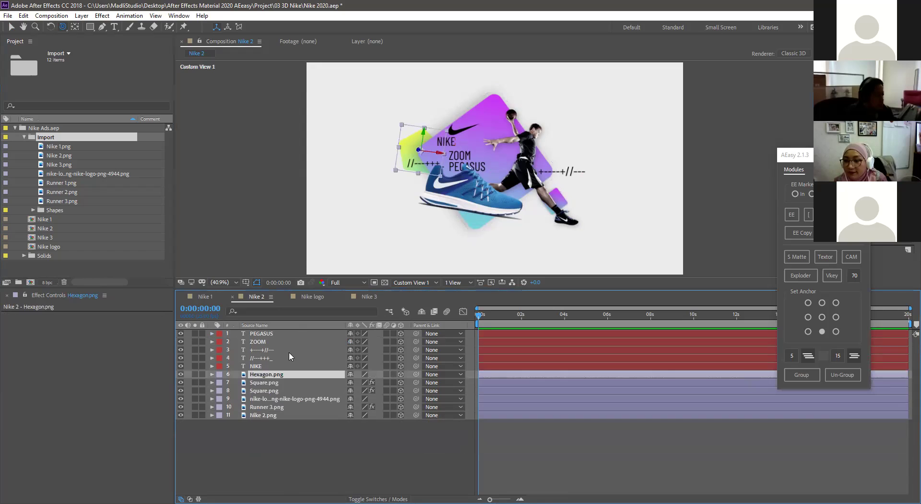
key("ctrl+d")
key("v")
left_click_drag(409, 160, 575, 110)
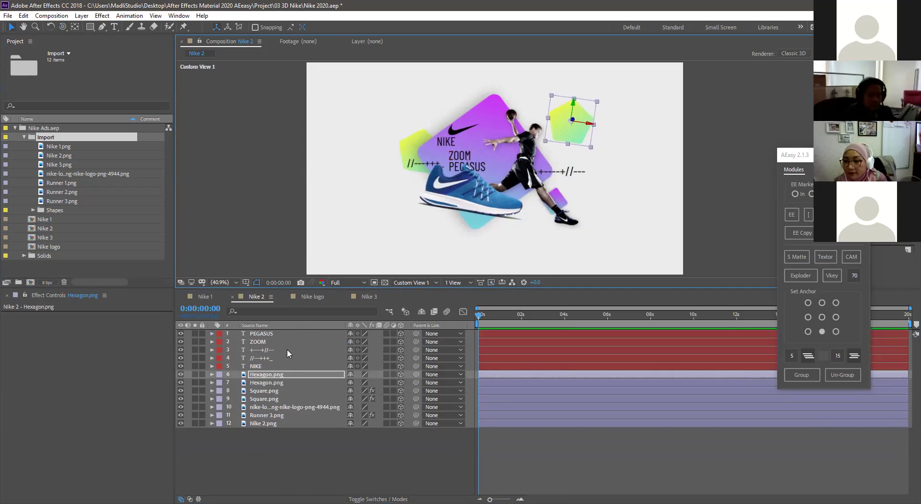
key("r")
left_click_drag(361, 407, 440, 408)
left_click(286, 474)
key("r")
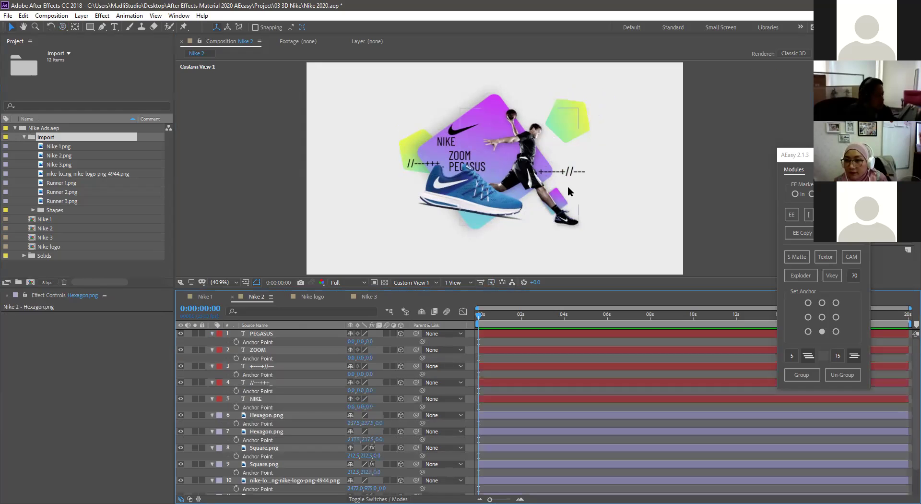
Step: Enlarge the duplicated hexagon and move it below the shoe, behind the purple square's lower corner
left_click(576, 115)
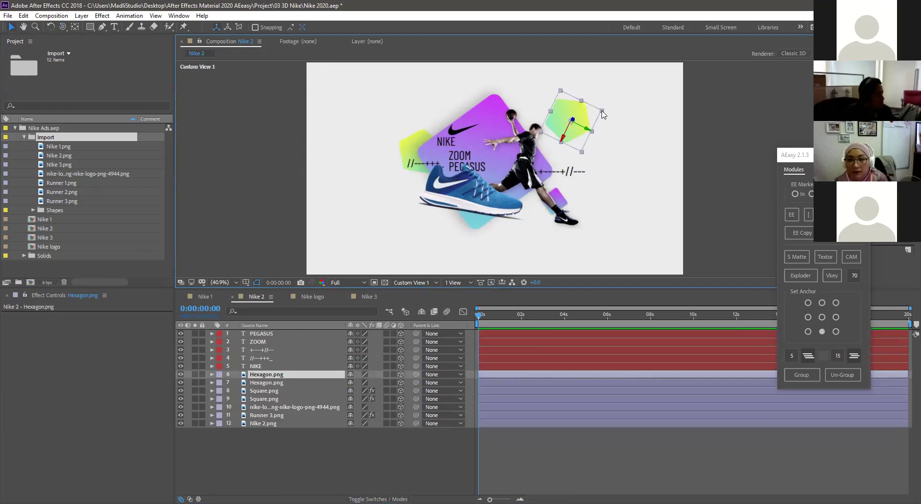
left_click_drag(602, 112, 502, 212)
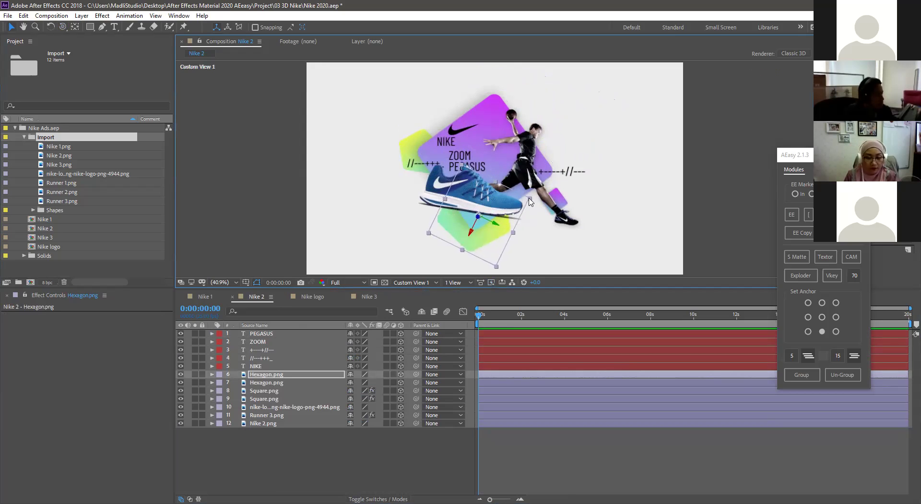
left_click(692, 165)
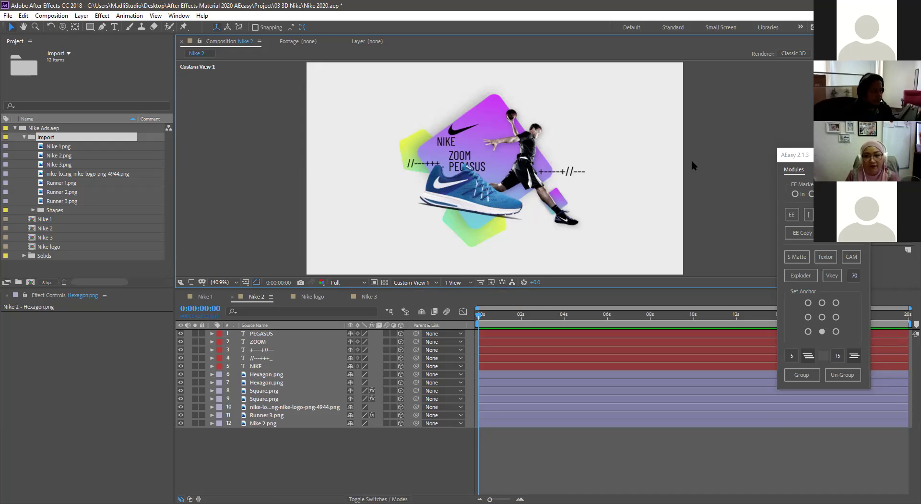
Step: Compare the Nike 2 layout in the Active Camera view with Custom View 1
left_click(414, 283)
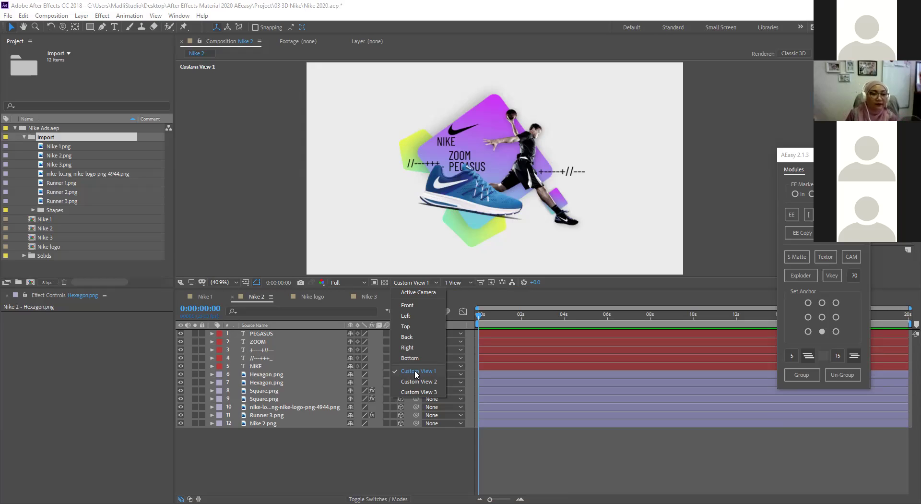
left_click(418, 292)
scroll(532, 161, "up", 2)
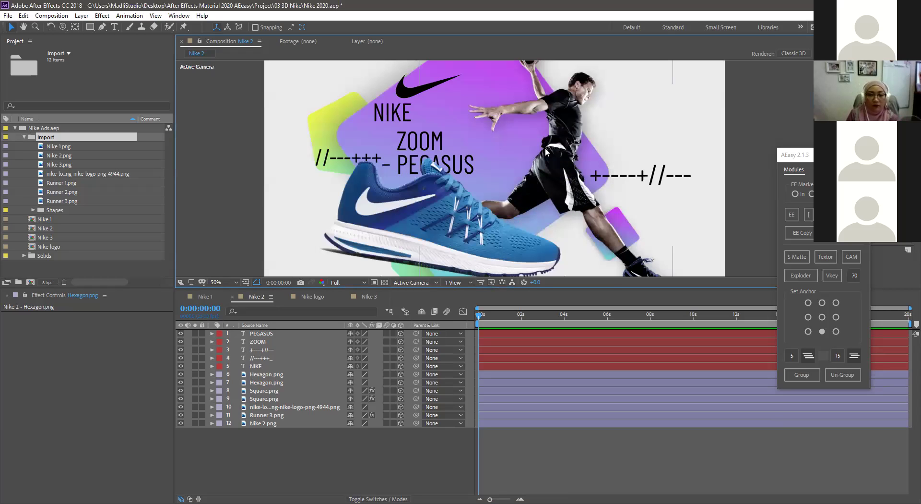
scroll(578, 172, "down", 2)
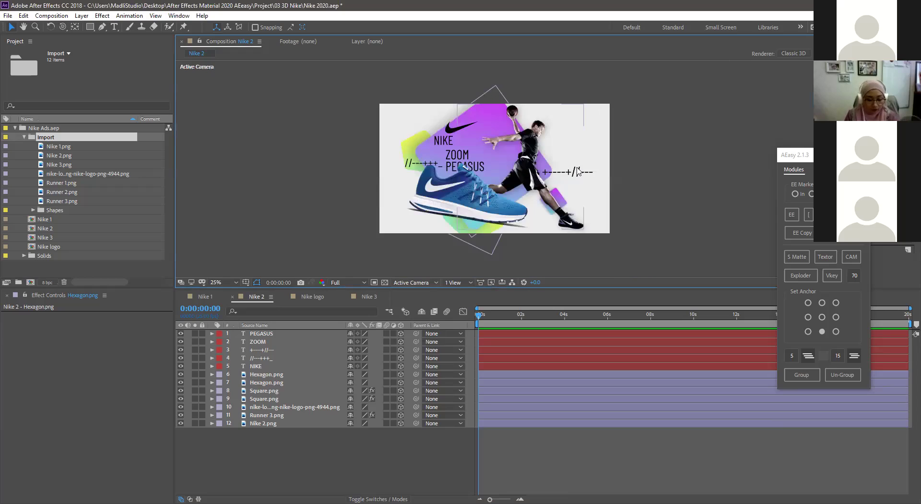
scroll(578, 172, "up", 2)
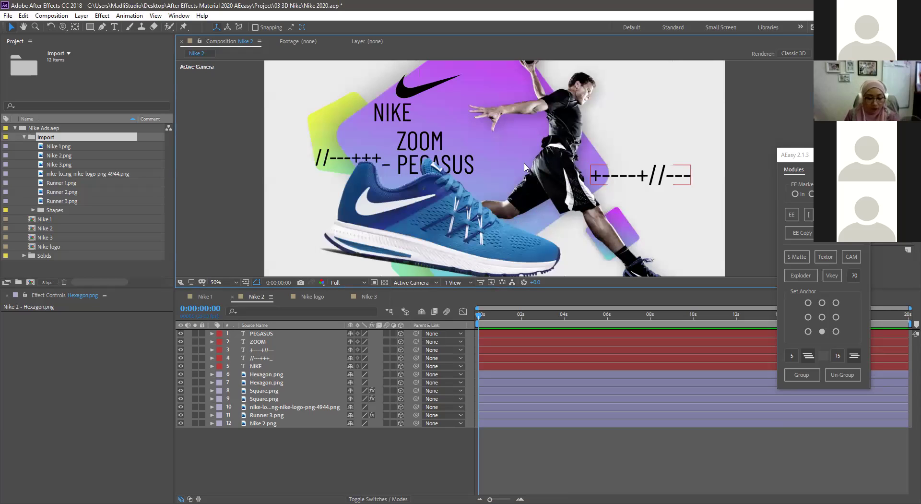
left_click(408, 285)
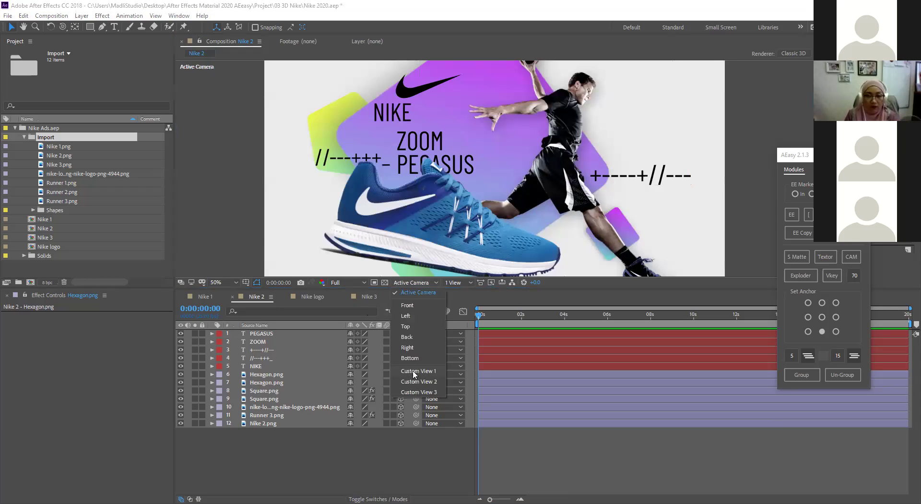
key("F11")
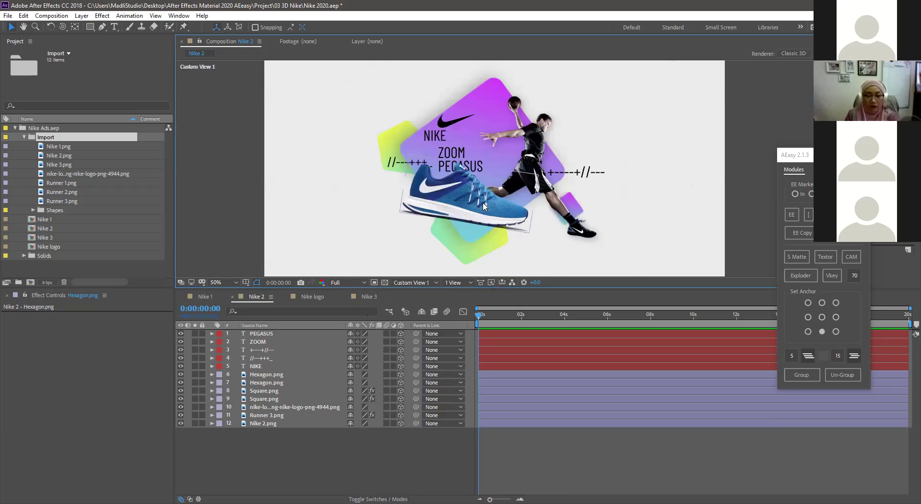
Step: Select all Nike 2 layers in the Active Camera view, push them back in depth and deselect them
key("c")
left_click_drag(489, 193, 403, 259)
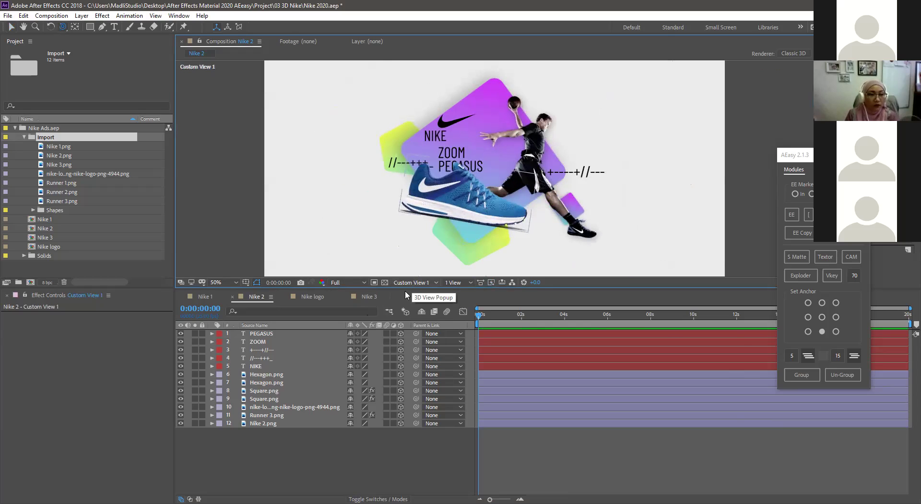
left_click(412, 284)
left_click(411, 292)
key("comma")
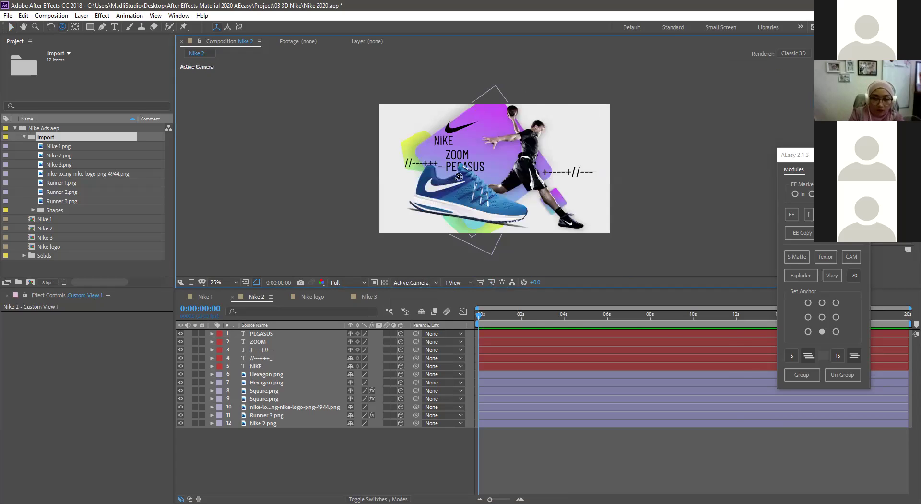
left_click(11, 27)
left_click_drag(606, 97, 403, 253)
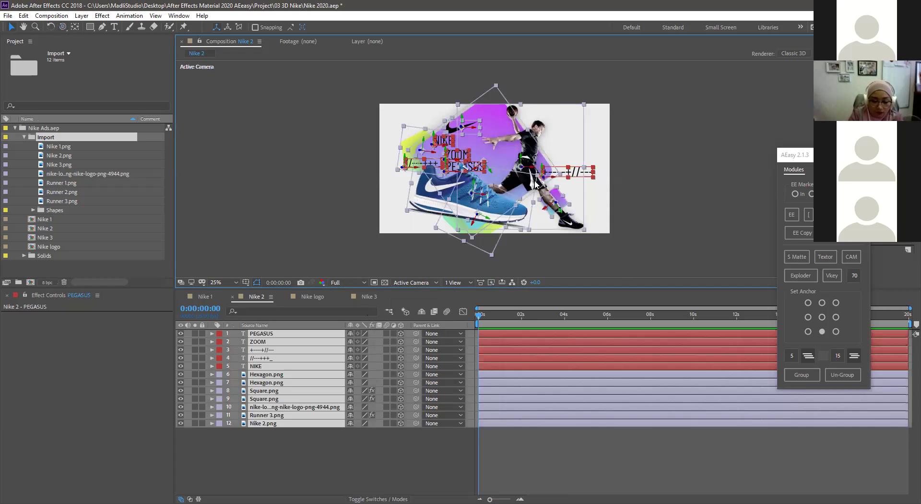
left_click_drag(533, 184, 482, 195)
left_click(368, 210)
Step: Check the framing of the Nike 2 artwork in the Active Camera view and in Custom View 1
scroll(410, 196, "up", 2)
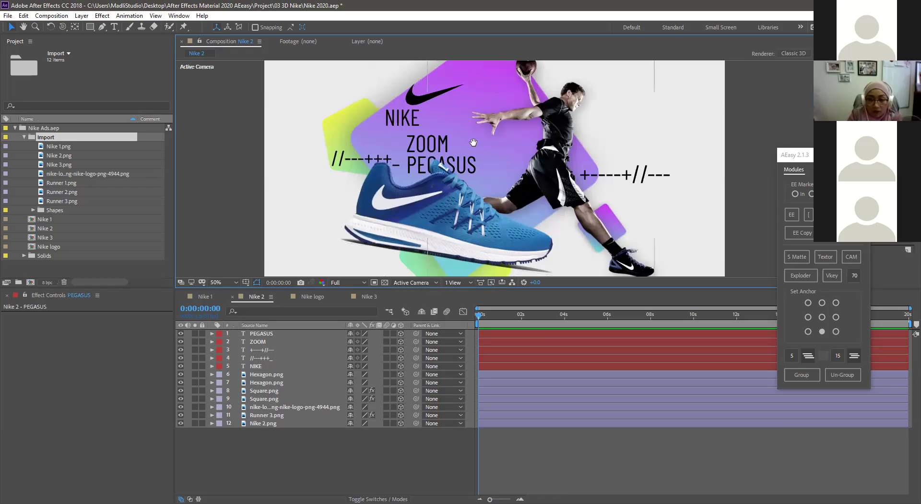
left_click_drag(473, 142, 465, 199)
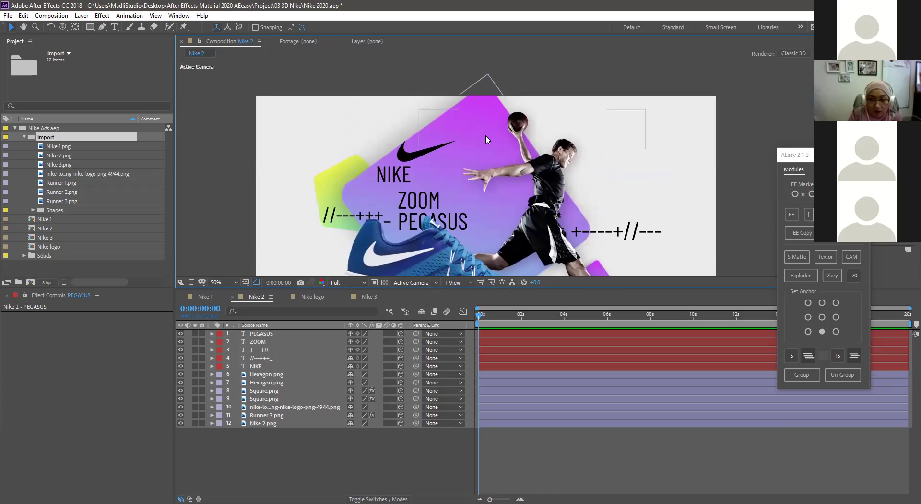
scroll(488, 186, "down", 2)
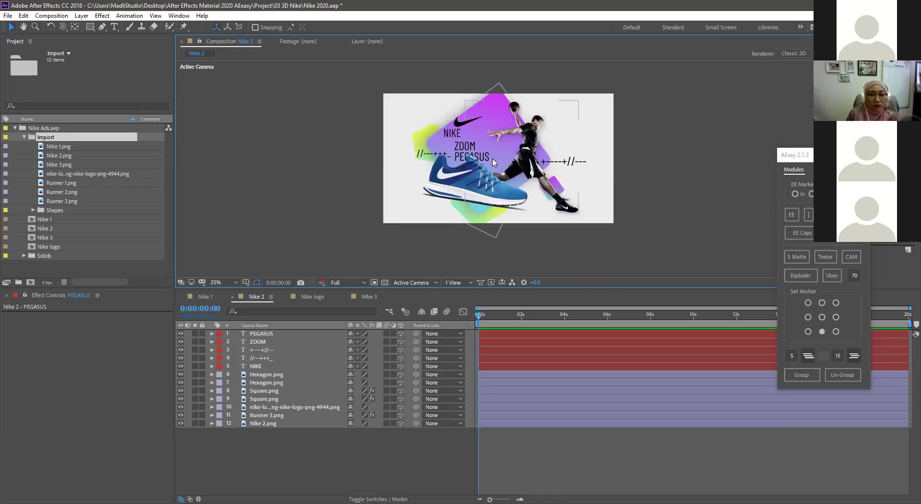
scroll(494, 162, "up", 2)
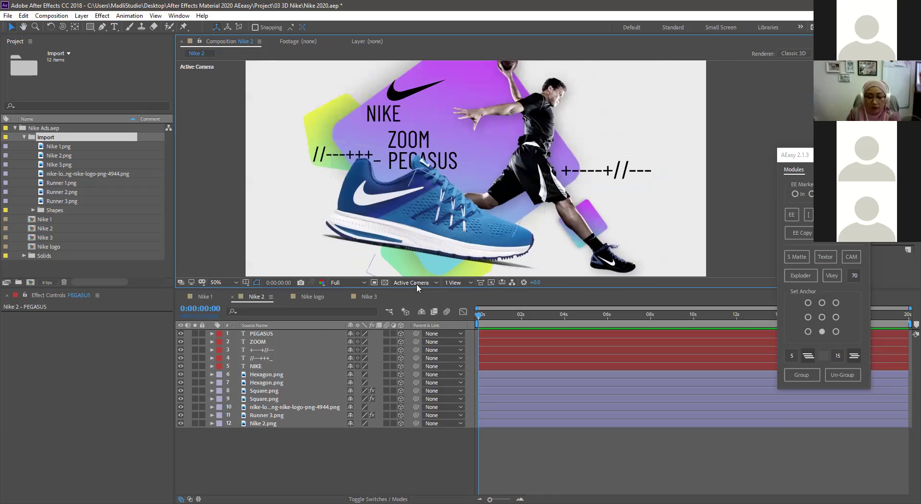
left_click(417, 284)
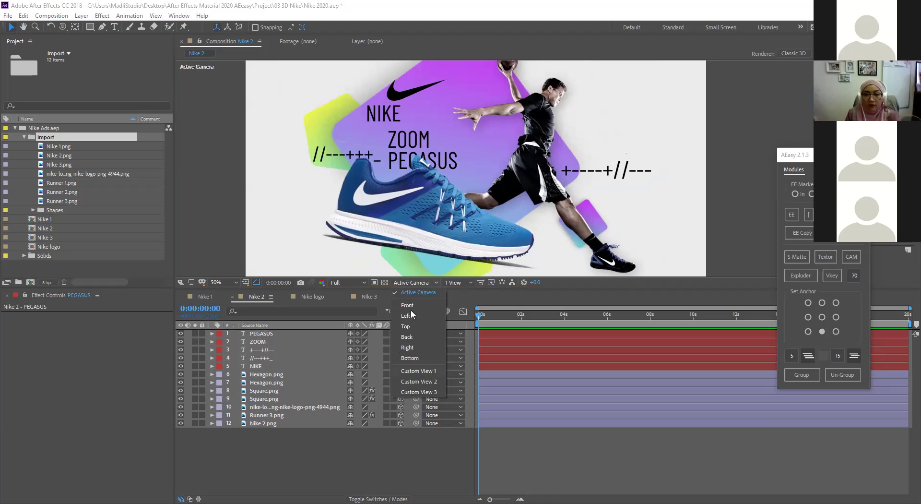
left_click(419, 371)
left_click(411, 284)
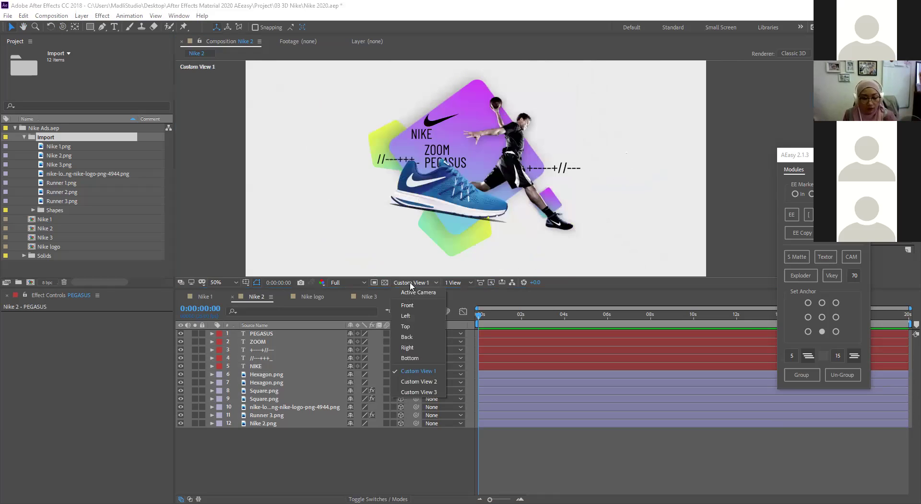
left_click(410, 290)
key("F11")
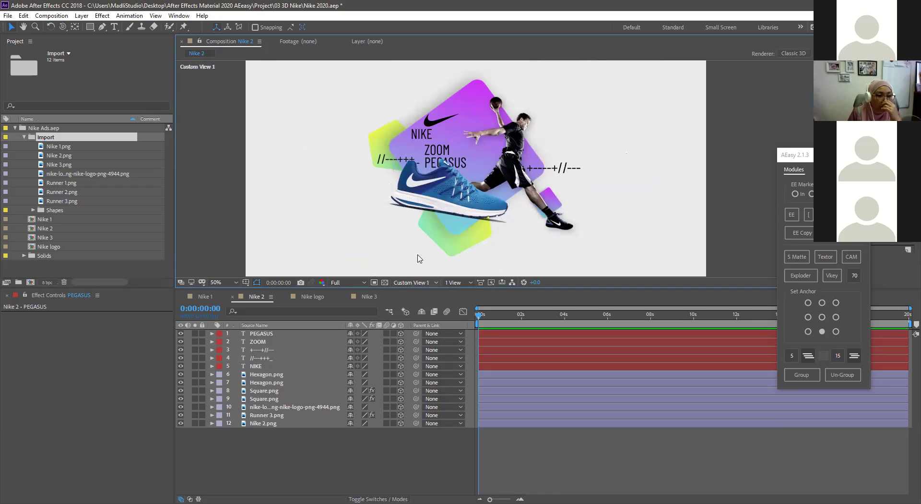
Step: From a side-on Custom View 1, move both Hexagon.png layers forward in depth, closer to the large purple square
key("c")
left_click_drag(481, 197, 458, 195)
key("v")
left_click(491, 196)
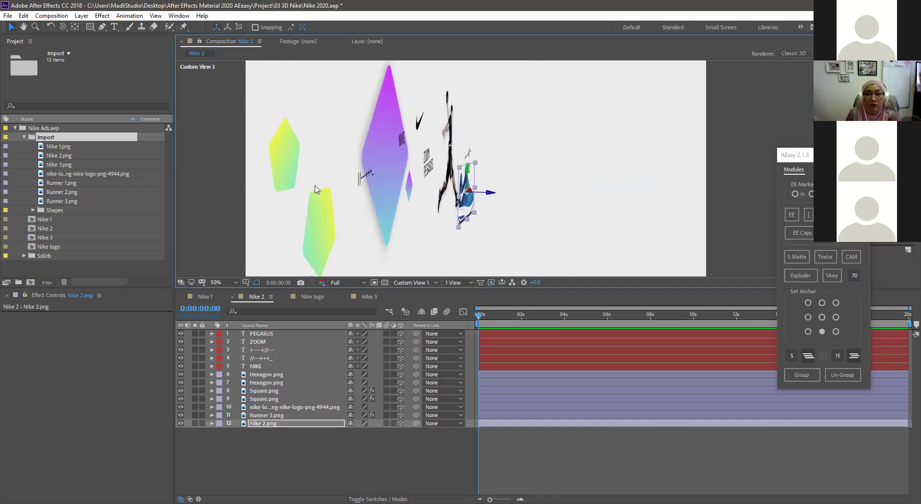
left_click_drag(256, 131, 399, 240)
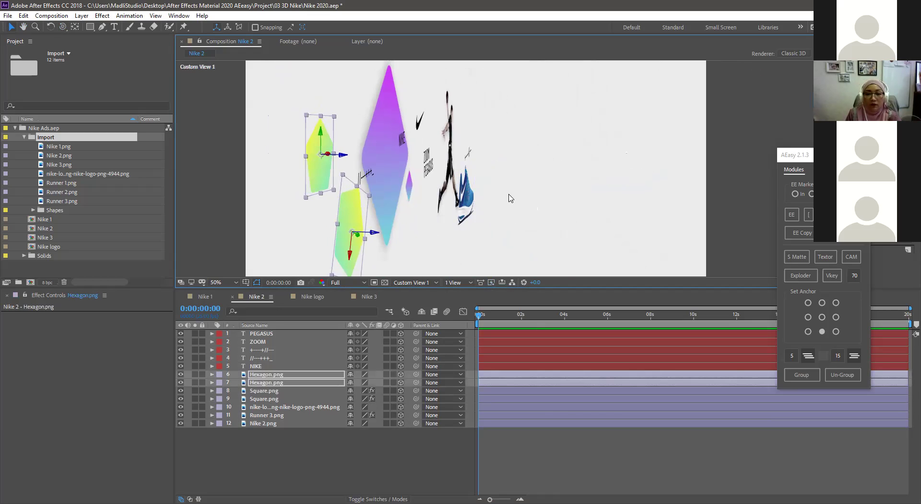
Step: Inspect the hexagons' depth and placement by orbiting Custom View 1 and comparing it with the Active Camera view
key("c")
left_click_drag(504, 181, 475, 173)
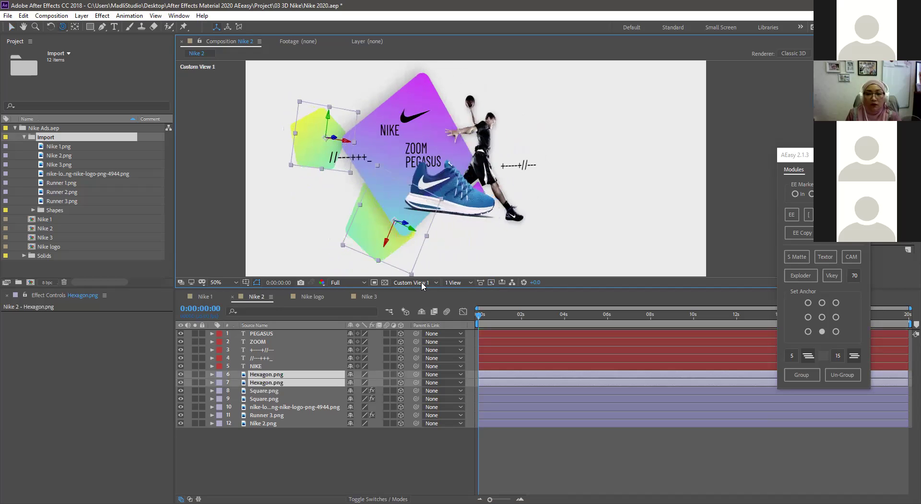
left_click(422, 283)
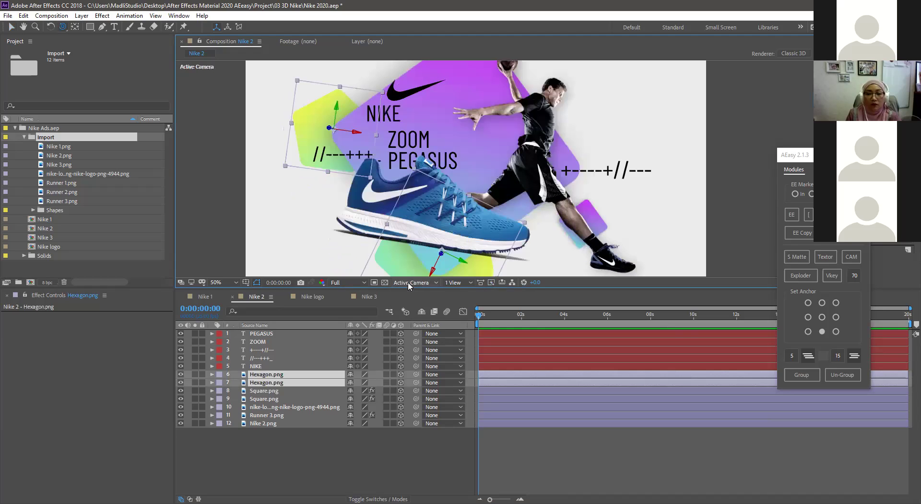
left_click(415, 371)
left_click_drag(470, 185, 451, 199)
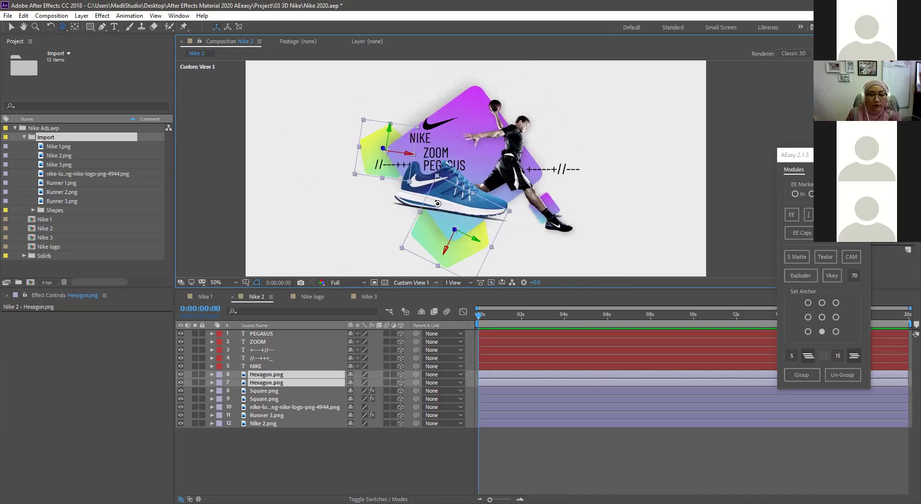
key("F12")
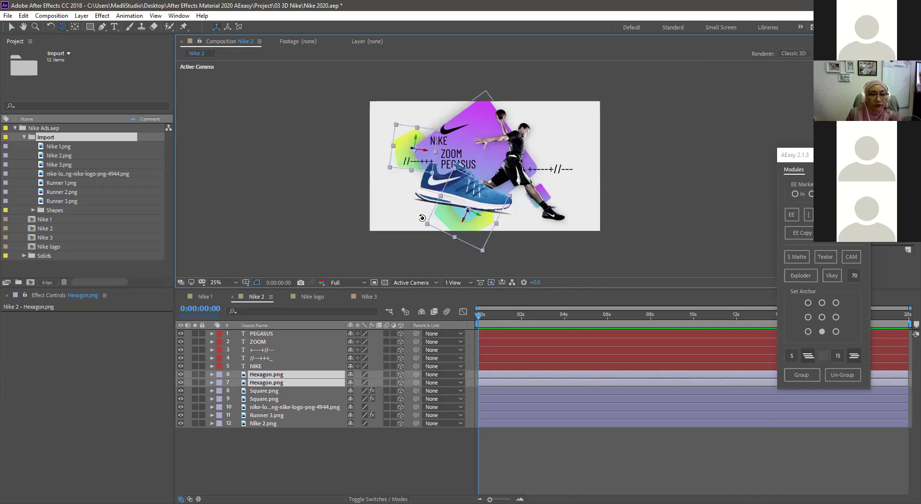
left_click(413, 283)
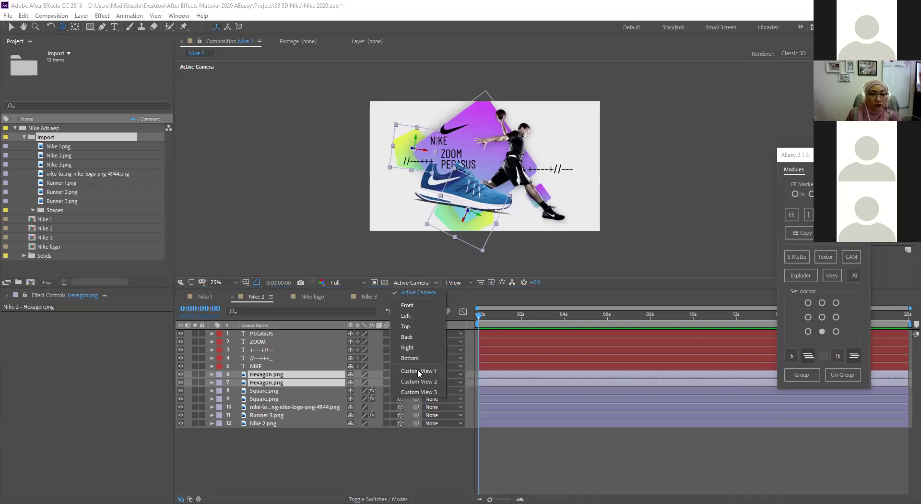
left_click(419, 371)
Step: Compare the Nike 1 composition with Nike 2 in Custom View 1 and deselect the hexagon layers
left_click(205, 296)
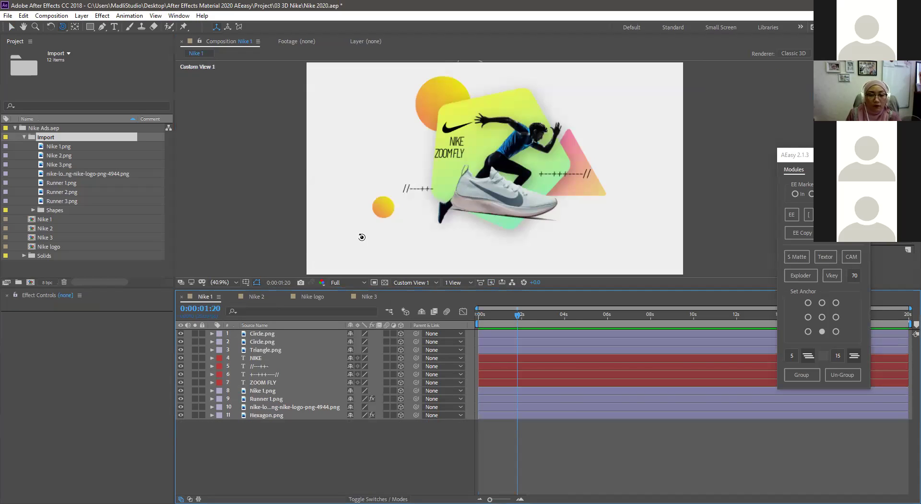
left_click(258, 297)
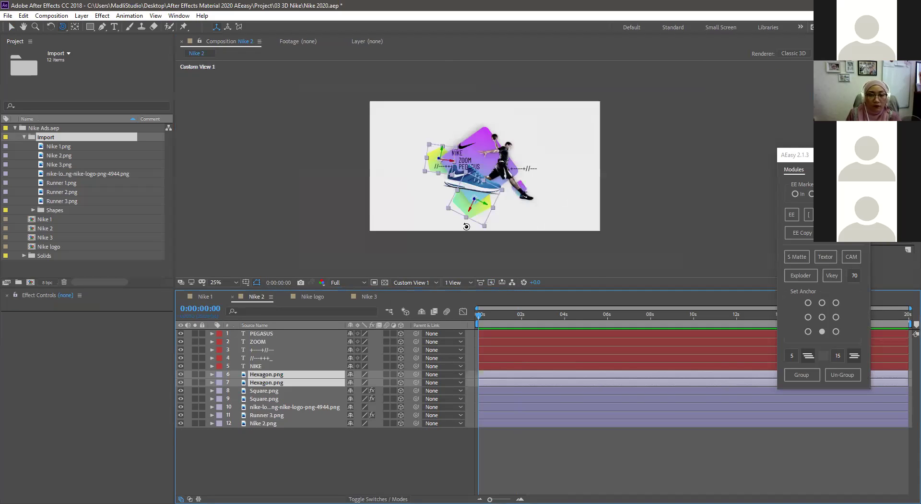
left_click(311, 456)
scroll(465, 208, "up", 1)
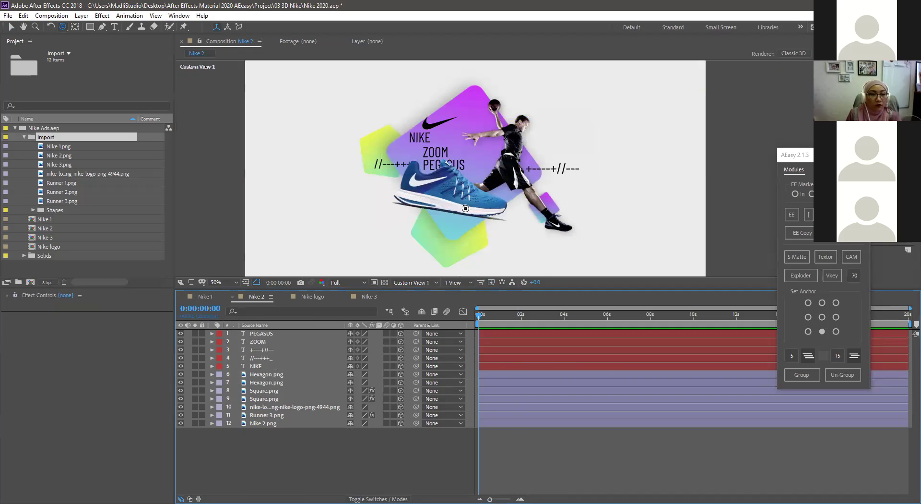
Step: In the Nike 1 composition, move the small orange circle along its X axis, closer to the runner's back foot
left_click(209, 296)
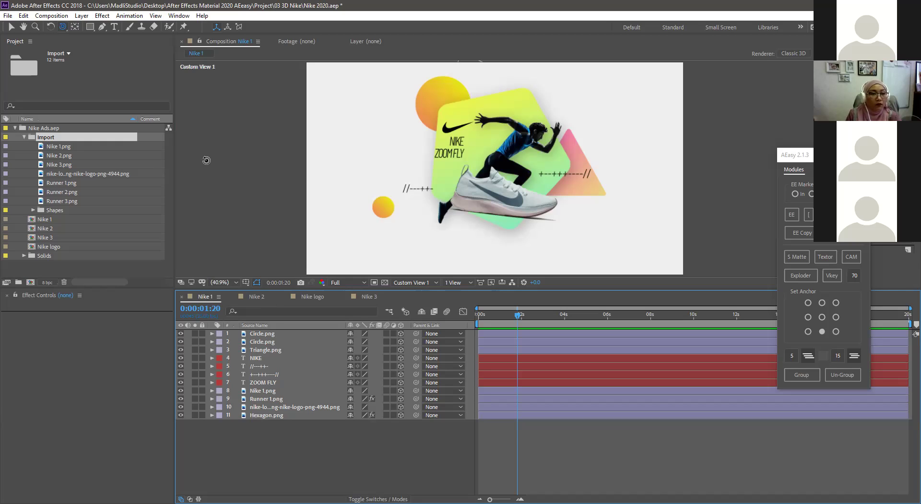
left_click(10, 27)
left_click(373, 209)
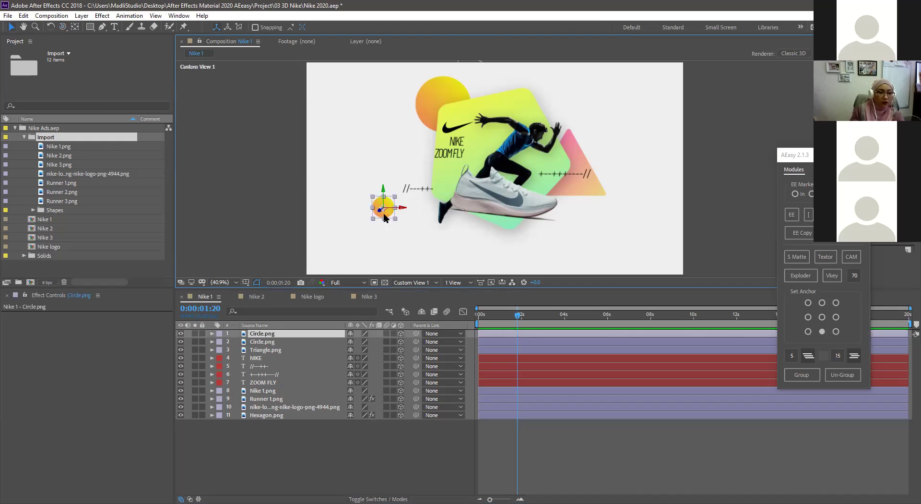
left_click_drag(393, 210, 418, 208)
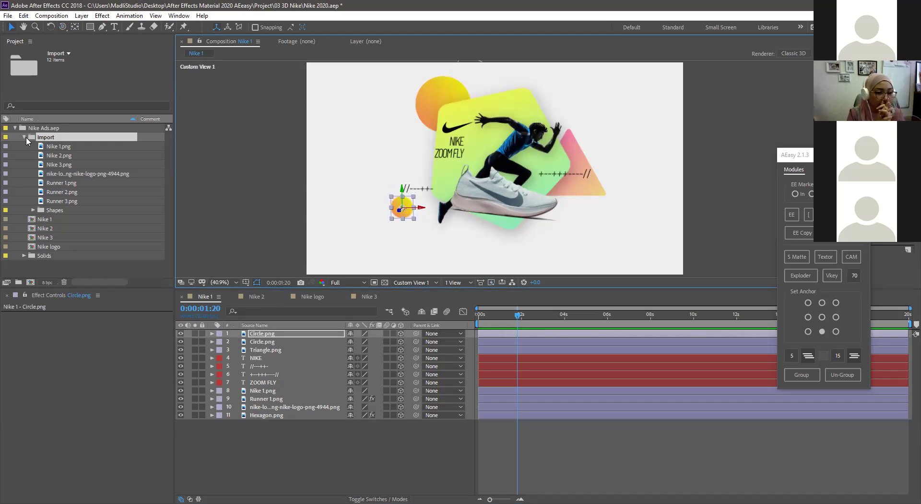
Step: Move the Nike 1 composition out of the Nike Ads.aep folder to the project's top level and collapse the Import folder
left_click(44, 219)
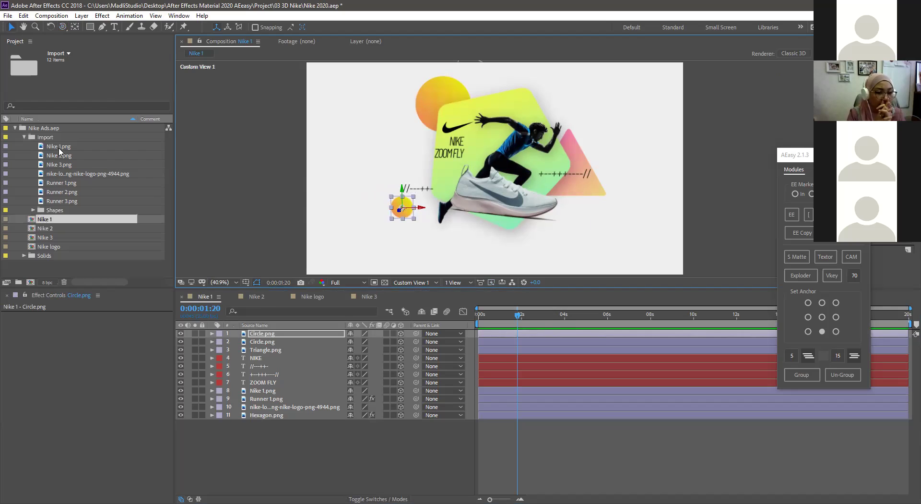
left_click_drag(60, 151, 58, 149)
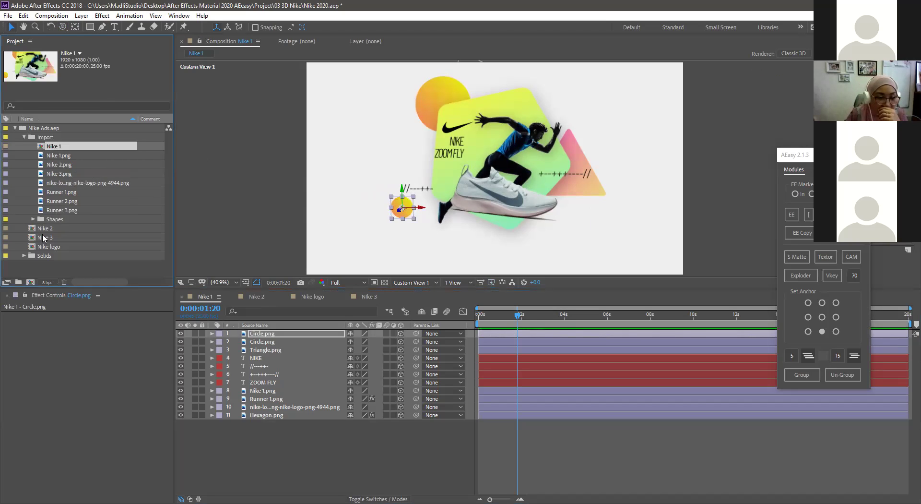
left_click(44, 237)
left_click(60, 146)
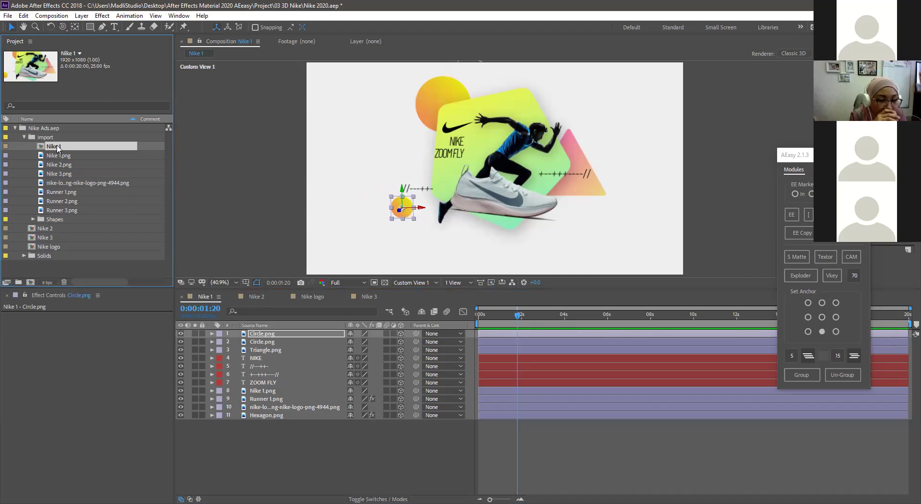
left_click_drag(58, 149, 25, 148)
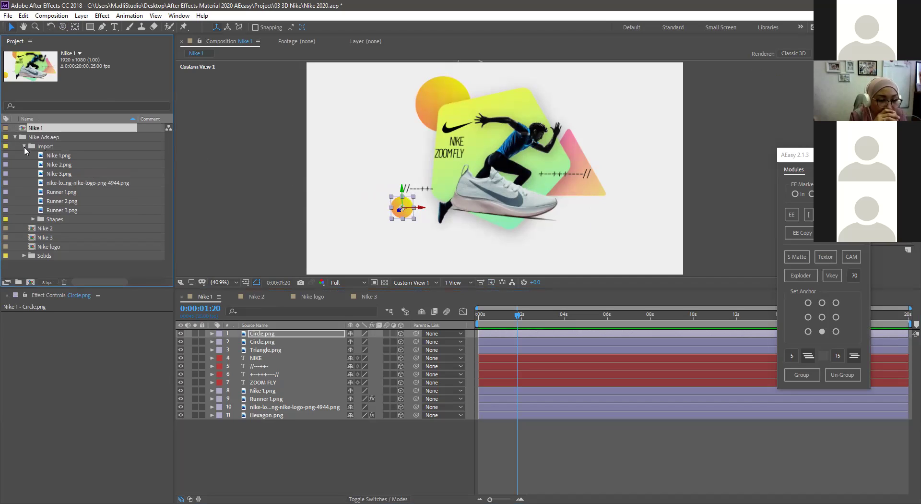
left_click(24, 147)
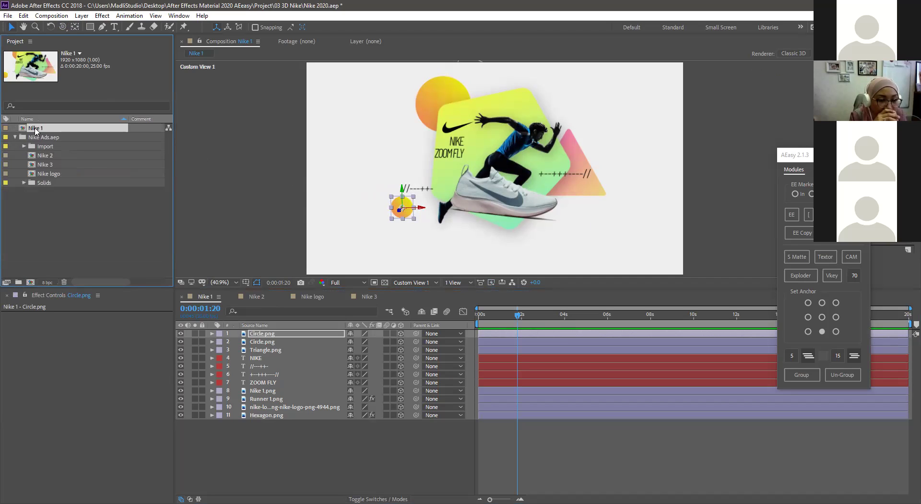
left_click_drag(35, 129, 35, 129)
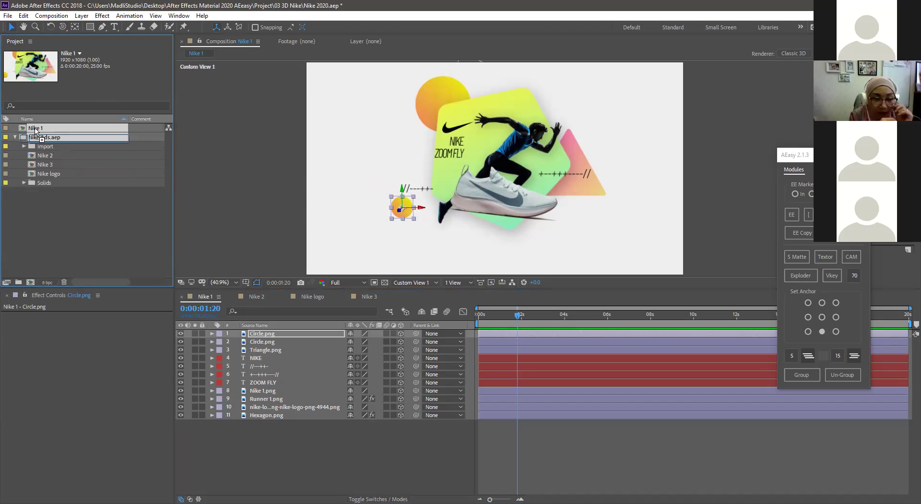
Step: Move the Nike 2, Nike 3 and Nike logo compositions to the project's top level and collapse the Nike Ads.aep folder
left_click(46, 156)
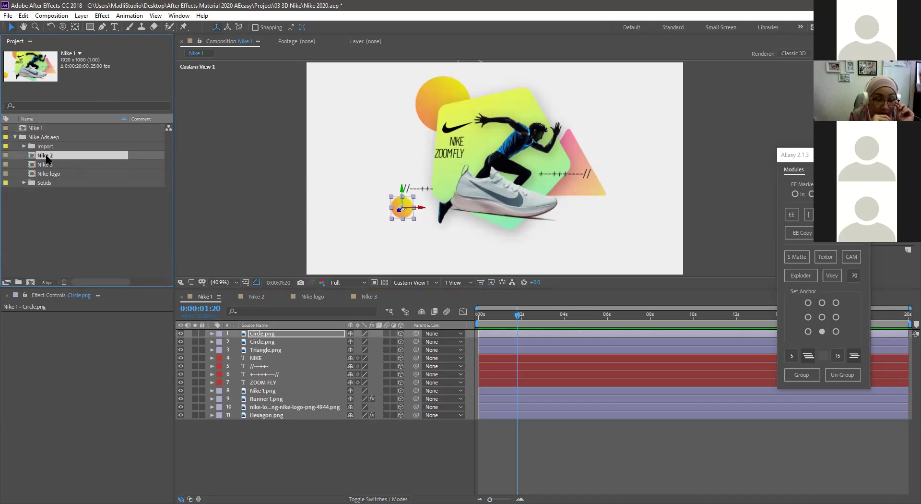
left_click_drag(47, 156, 41, 129)
left_click(43, 165)
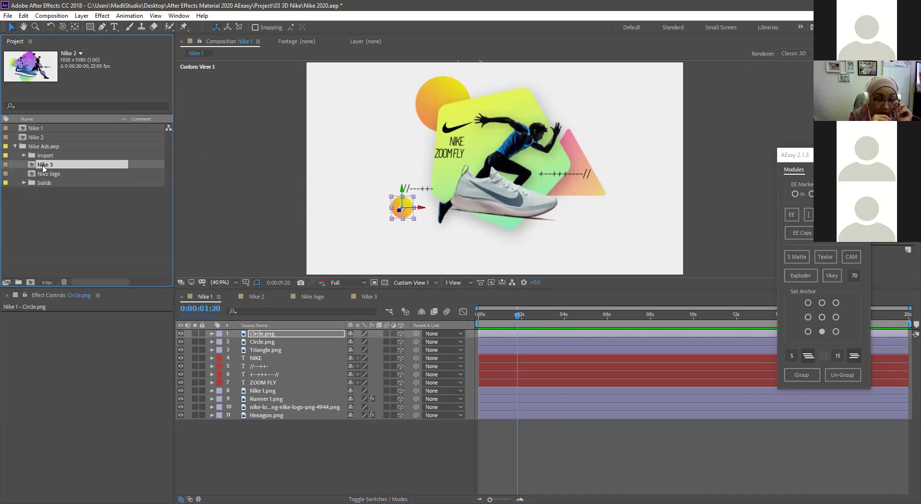
left_click_drag(43, 165, 40, 139)
left_click(41, 177)
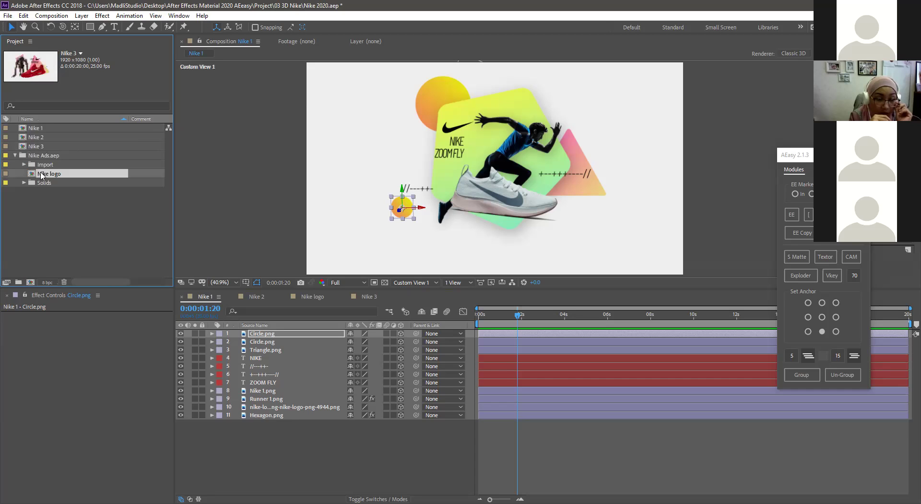
left_click_drag(41, 176, 16, 156)
left_click(15, 155)
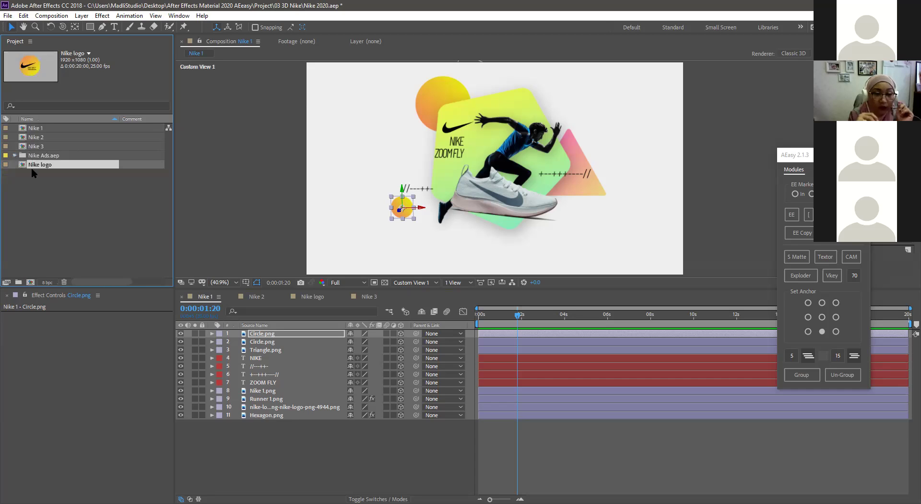
left_click(32, 171)
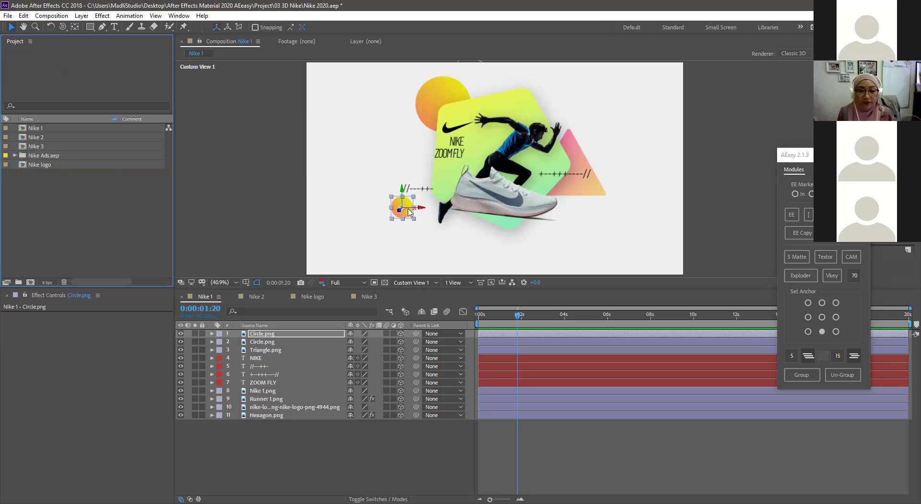
Step: Switch to the Nike 2 composition
left_click(264, 297)
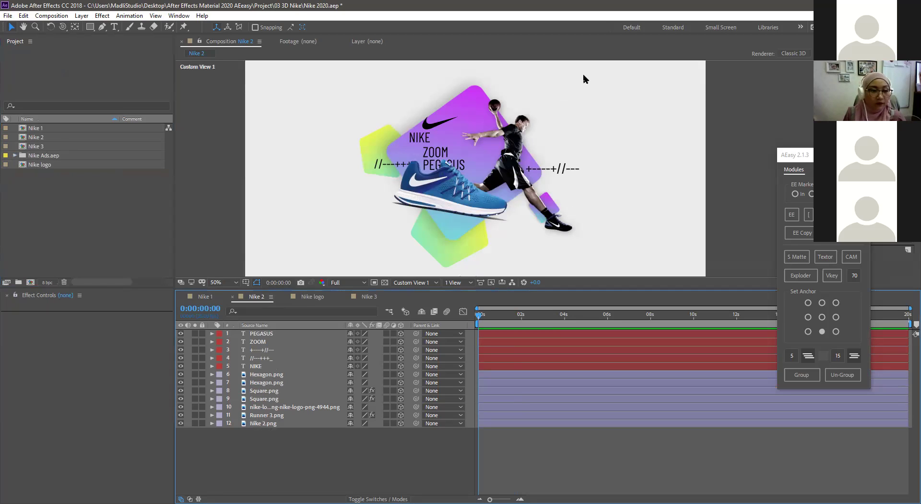
Step: Set the Nike 2 composition's 3D view to Active Camera and reposition the canvas in the viewer
left_click(416, 283)
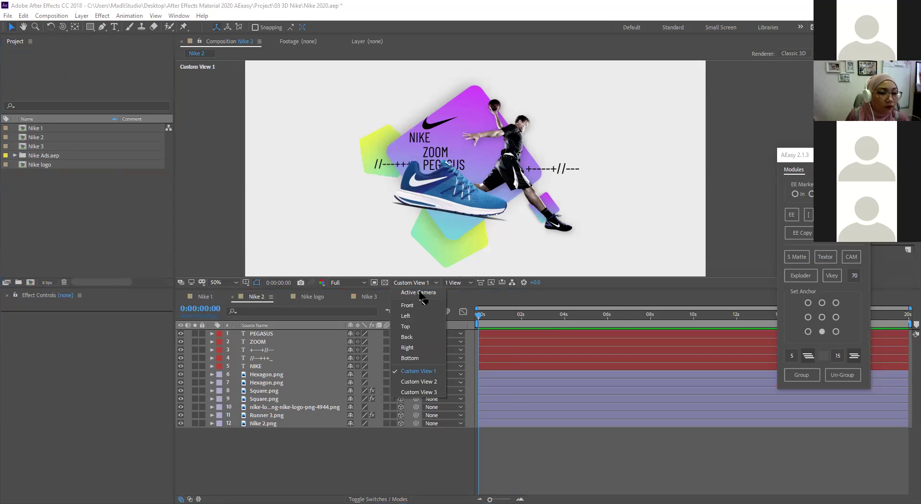
left_click(420, 293)
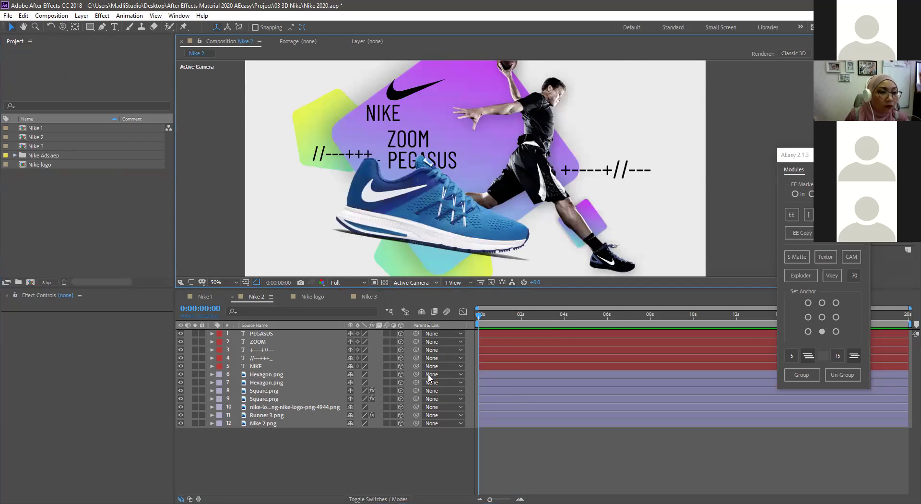
left_click(416, 283)
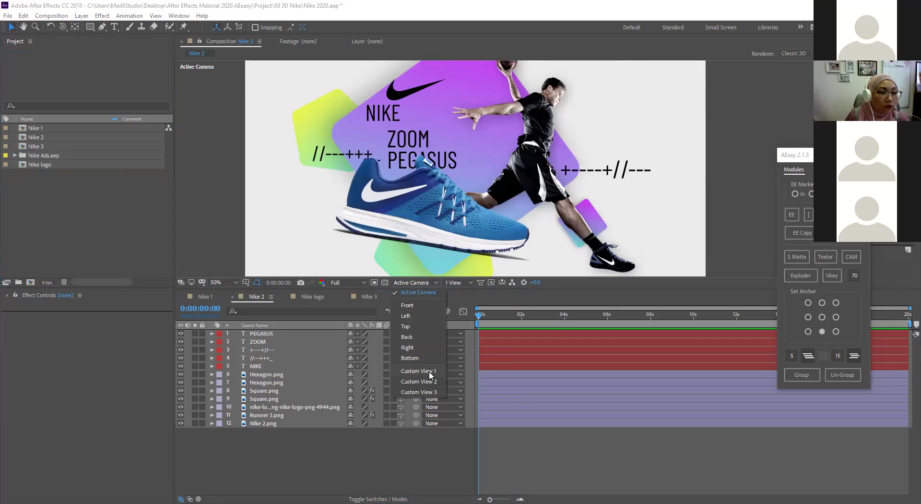
left_click(412, 292)
scroll(383, 149, "down", 2)
scroll(382, 149, "up", 2)
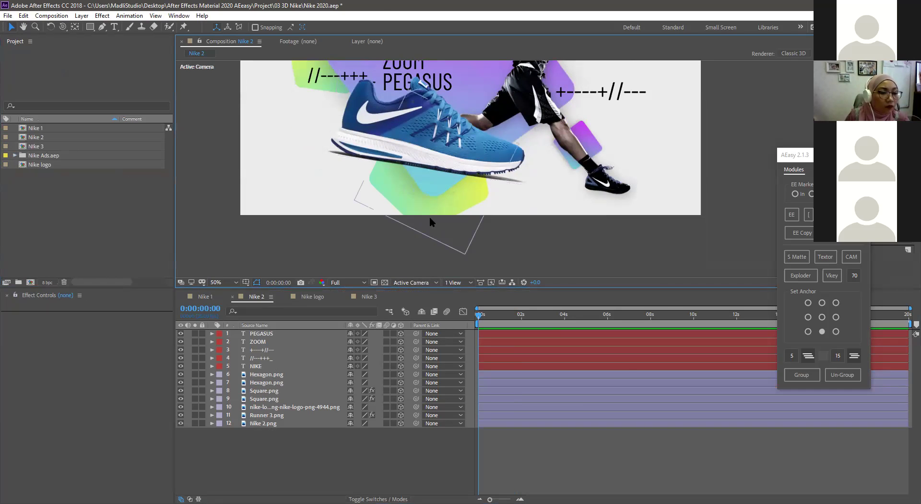
left_click_drag(408, 208, 418, 316)
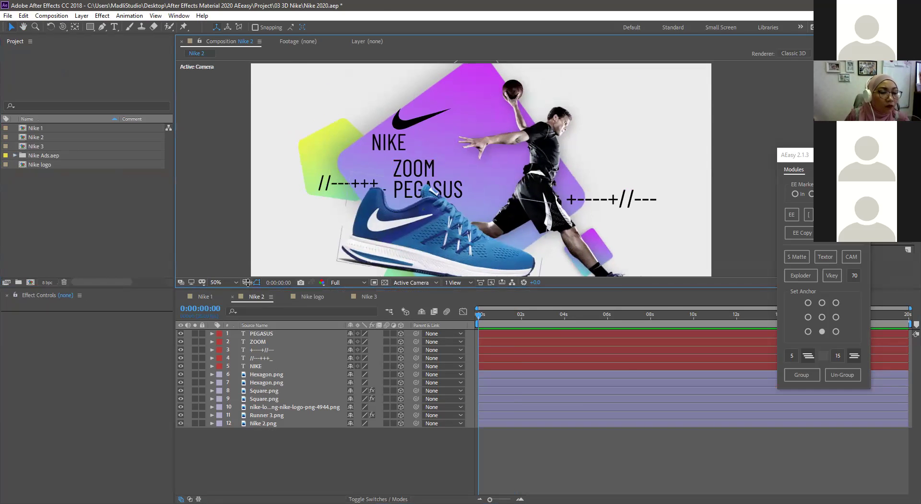
Step: Switch to the Nike 1 composition, show it through the Active Camera at 50% magnification and deselect the circle layer
left_click(211, 296)
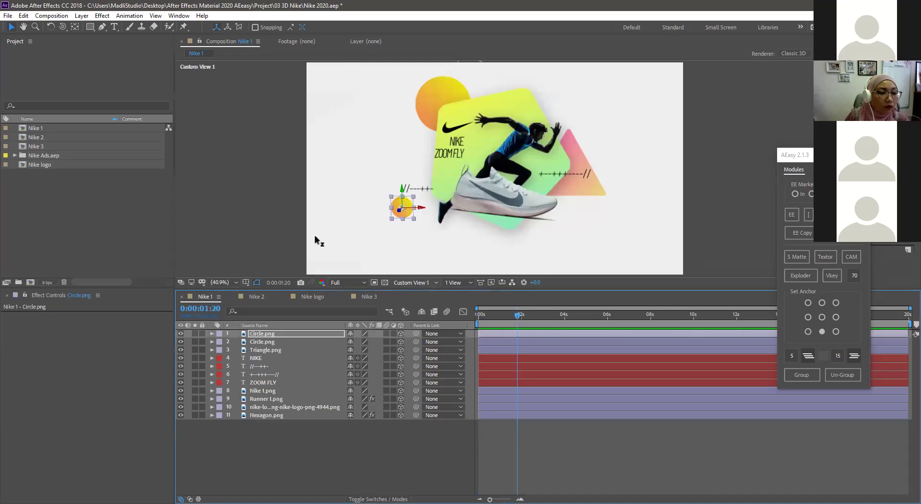
key("F12")
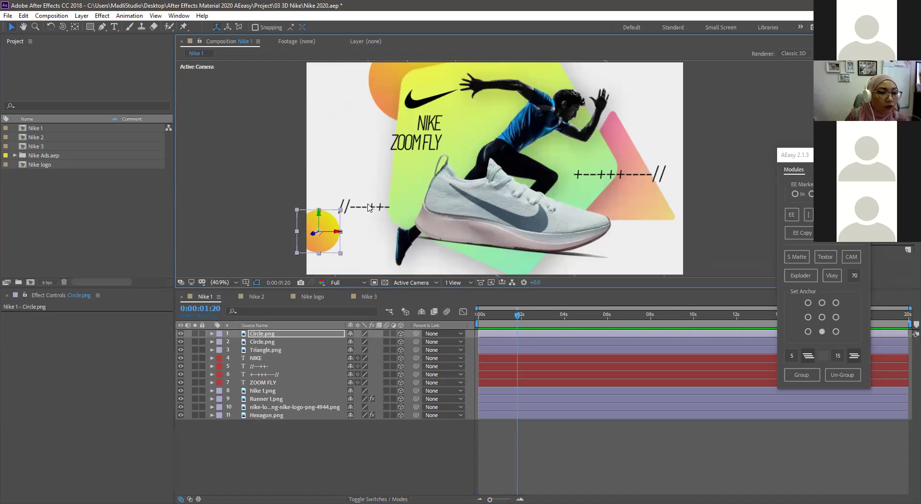
key("space")
left_click_drag(480, 144, 465, 174)
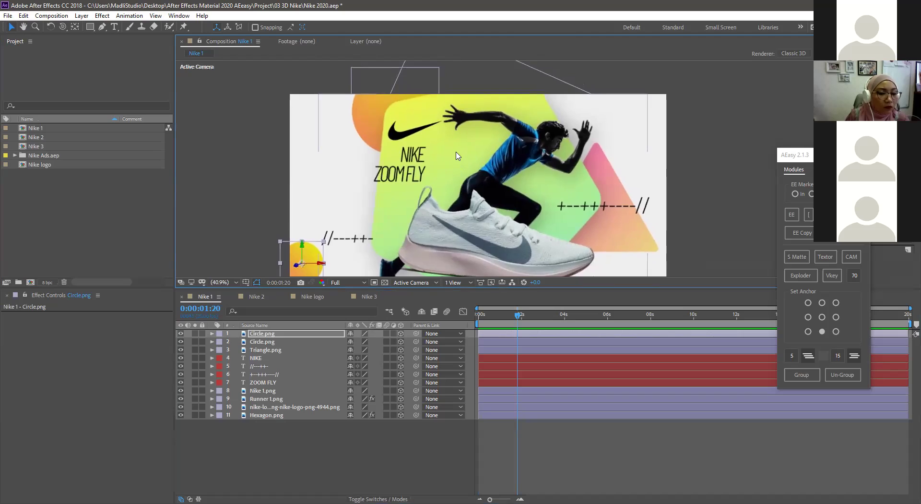
key("comma")
key("comma")
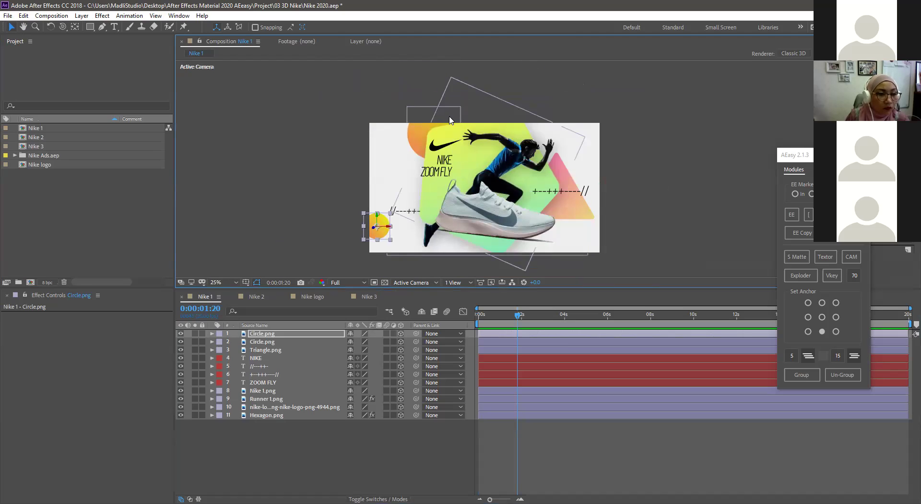
scroll(463, 157, "up", 2)
scroll(463, 157, "down", 2)
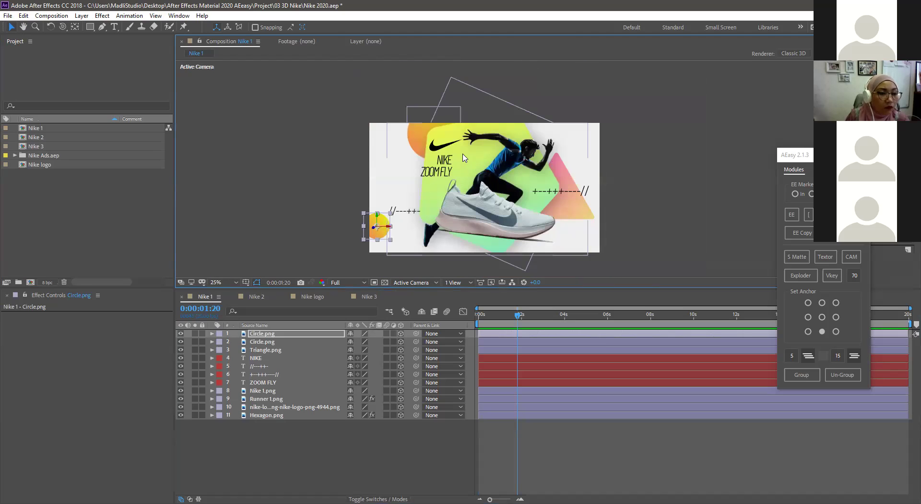
scroll(463, 158, "up", 1)
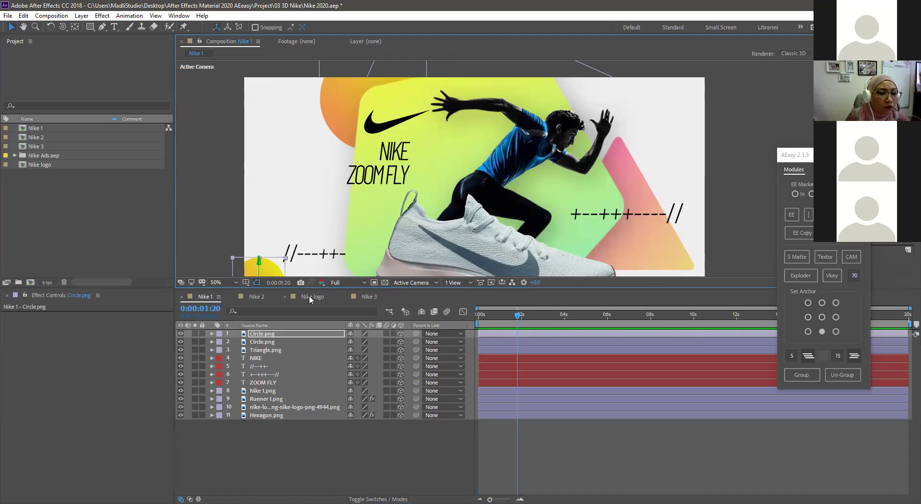
left_click(272, 444)
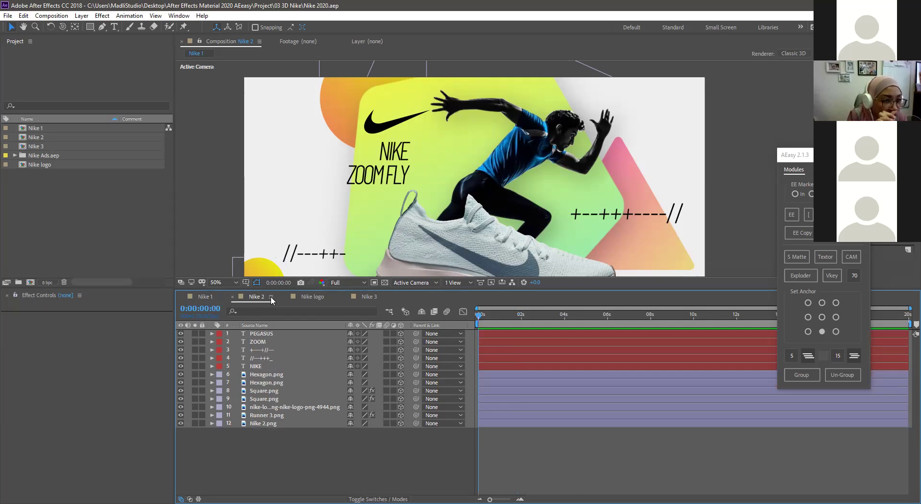
Step: Review the Nike compositions in the project and open Nike 1
left_click(256, 299)
left_click(208, 298)
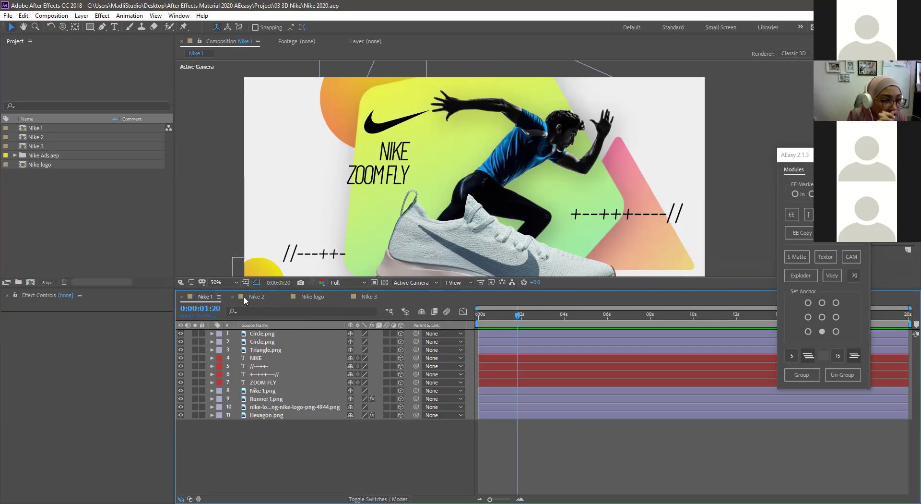
left_click(259, 297)
left_click(93, 210)
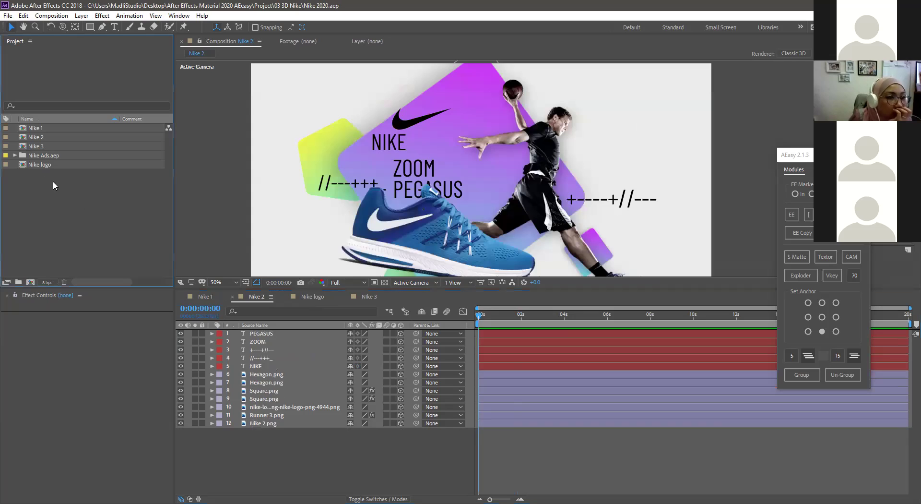
left_click(40, 146)
left_click(40, 137)
left_click(39, 129)
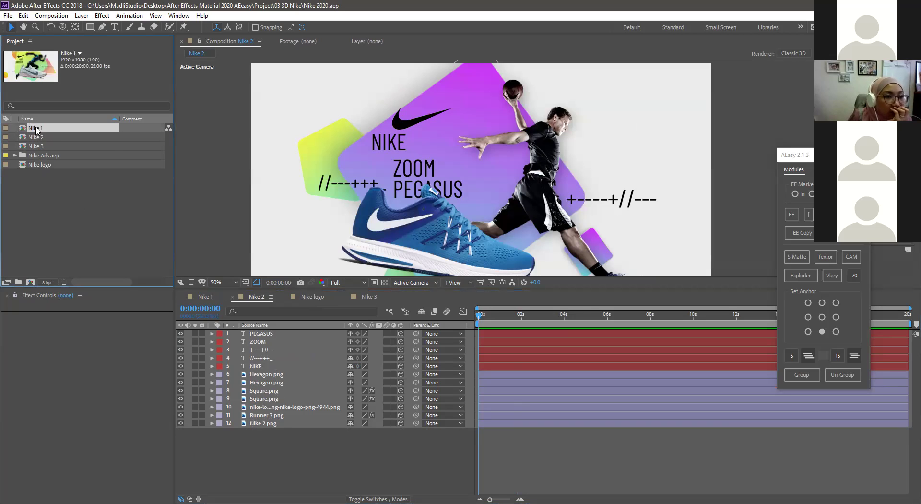
double_click(37, 129)
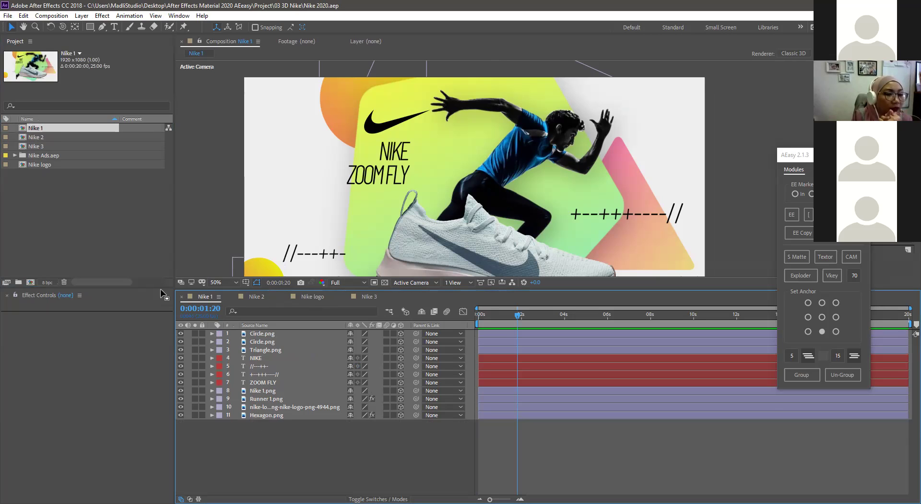
double_click(40, 129)
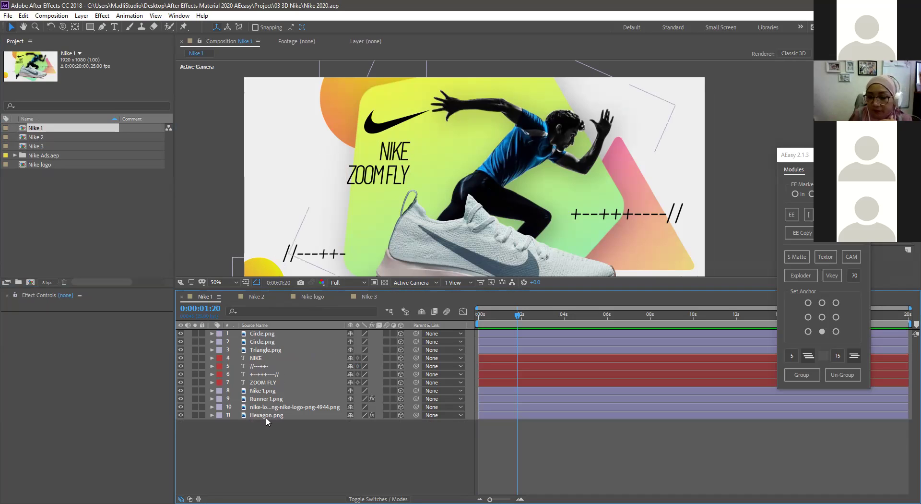
Step: Try nesting the Nike 2 composition as the top layer in Nike 1 and delete that layer
left_click(39, 138)
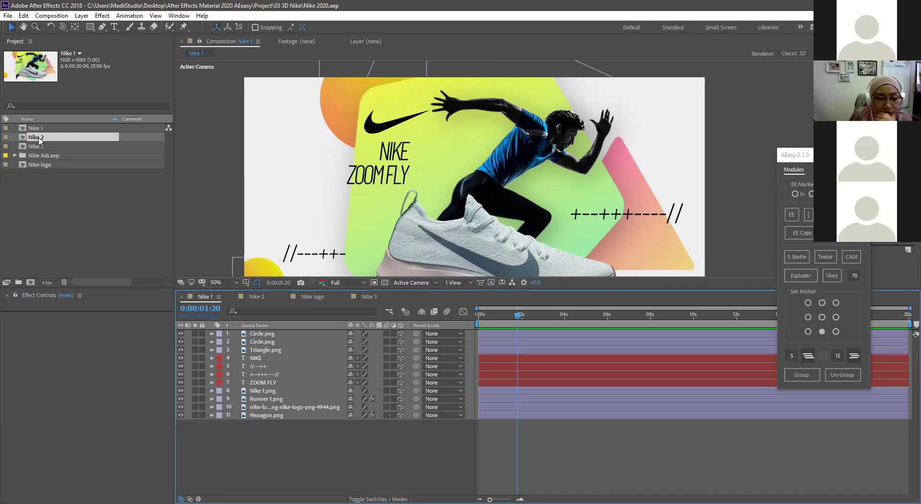
left_click_drag(39, 139, 268, 339)
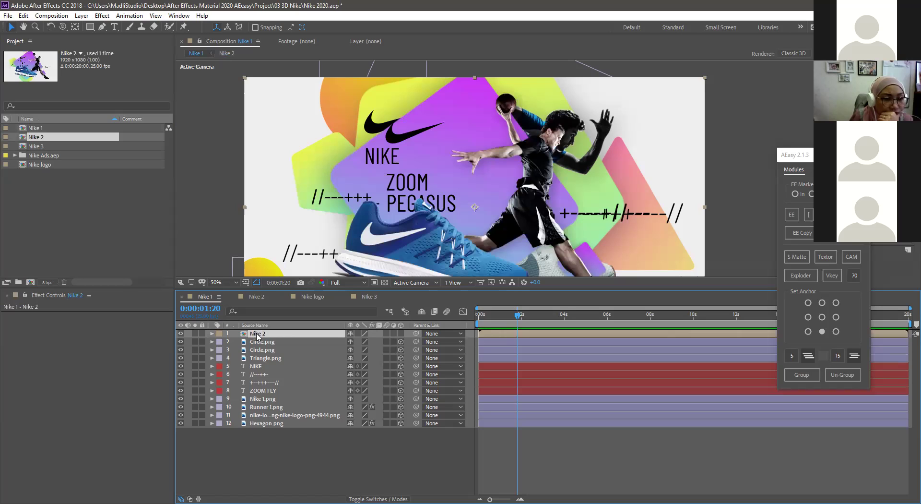
key("Delete")
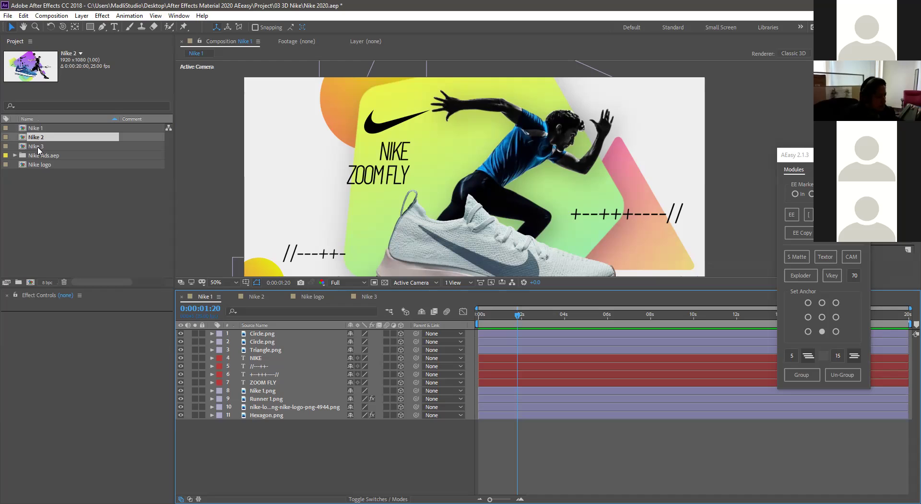
Step: Zoom Nike 1 out to 25% and show the Nike 2 composition fitted in a maximized viewer
left_click(230, 154)
key("comma")
key("comma")
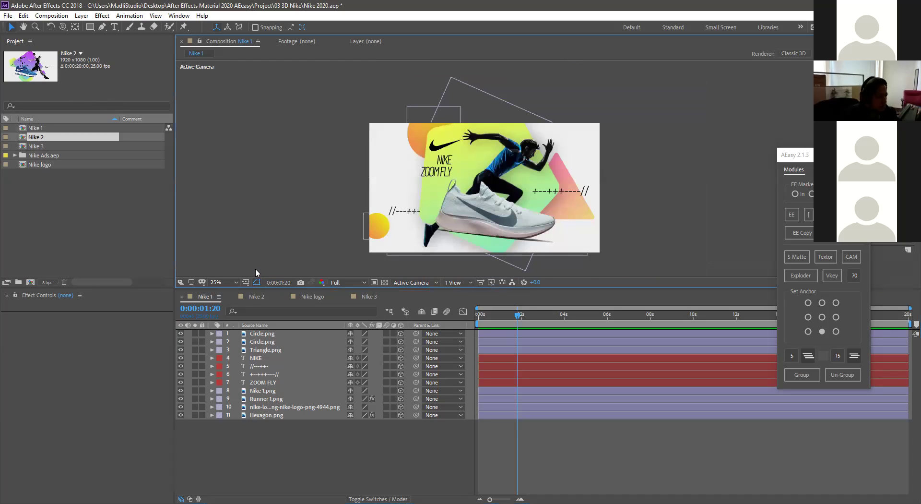
left_click(248, 296)
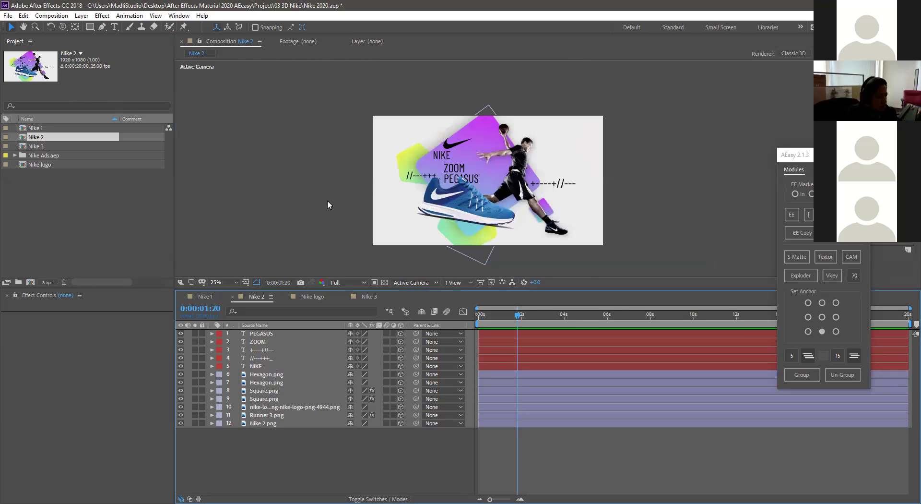
key("shift+slash")
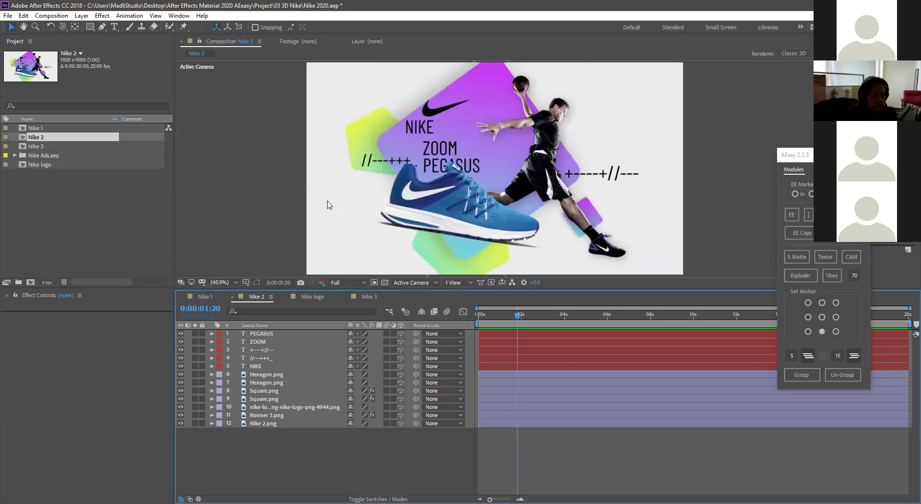
key("grave")
key("shift+slash")
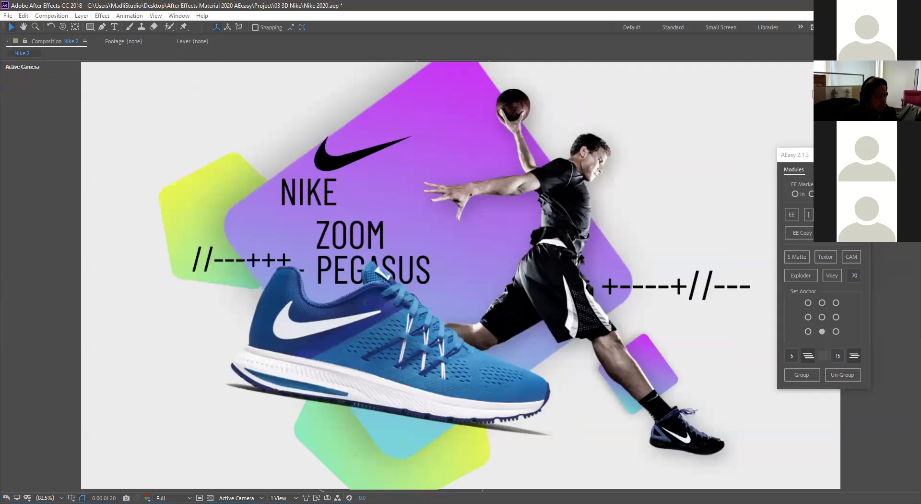
Step: Move the AEasy panel up and outward from the artwork, and restore the normal panel layout
left_click_drag(836, 155, 844, 88)
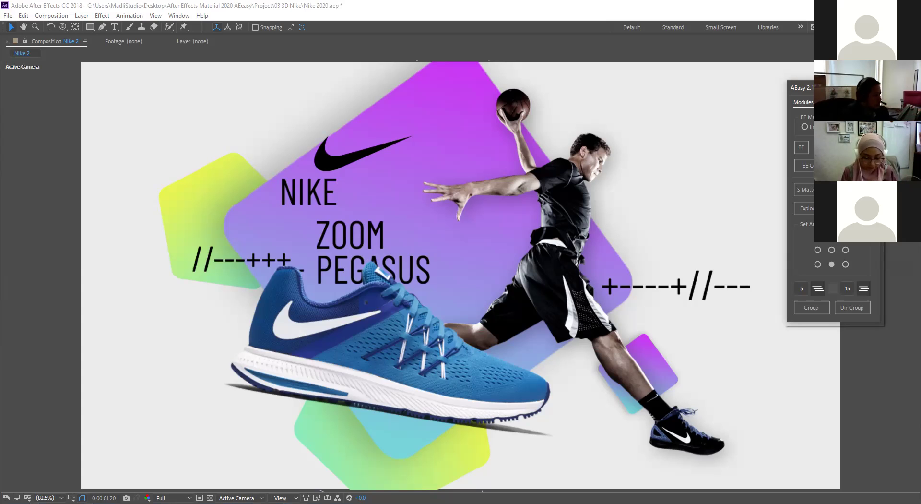
left_click(360, 326)
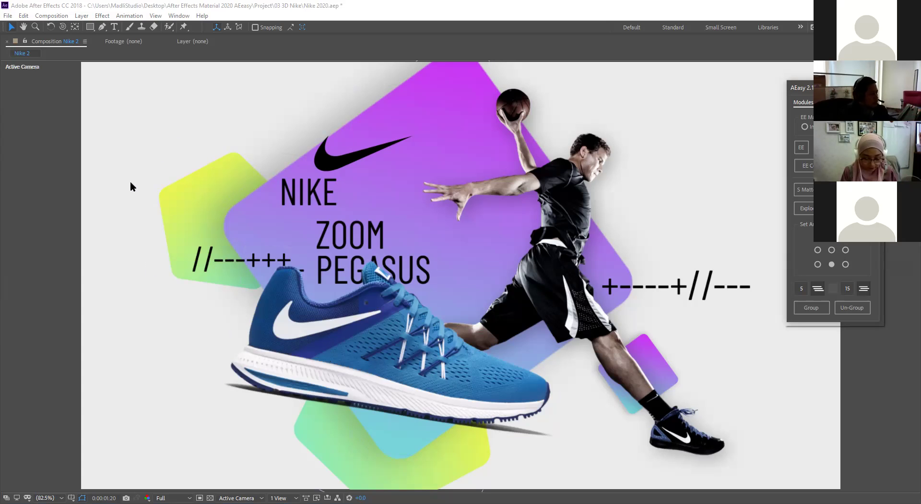
key("grave")
Step: Look through the open Nike compositions and close Nike 3
left_click(205, 296)
left_click(257, 296)
left_click(307, 297)
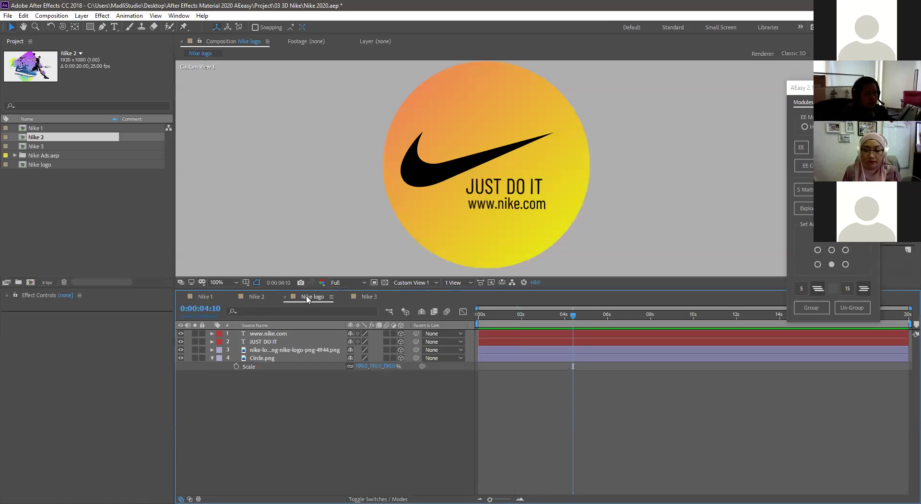
left_click(368, 297)
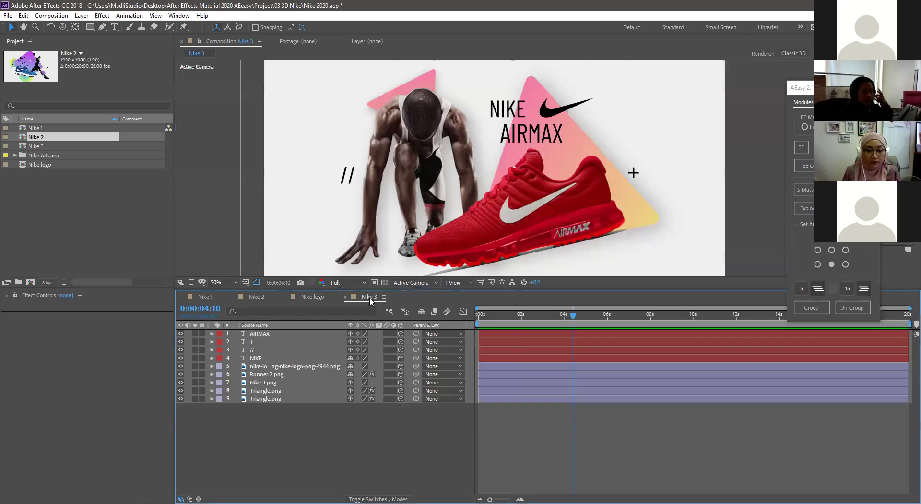
left_click(345, 297)
Step: Compare the Nike 1, Nike 2 and Nike logo compositions
left_click(214, 295)
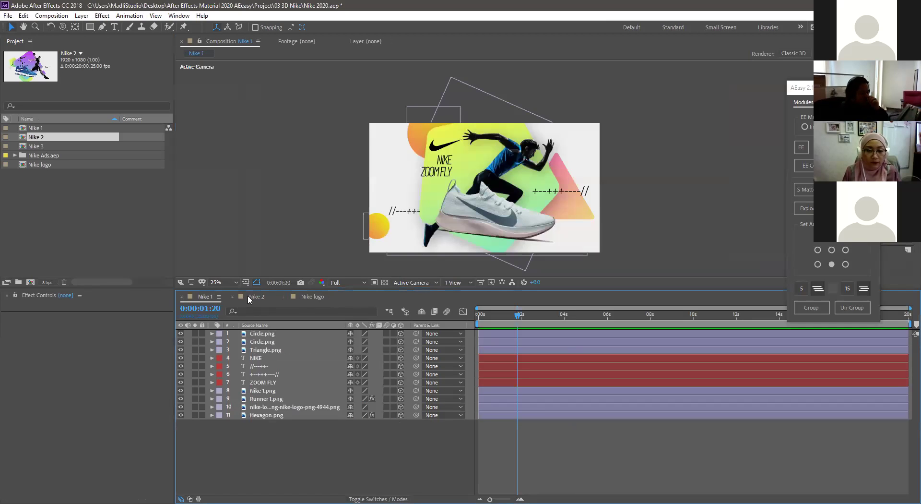
left_click(254, 296)
left_click(208, 297)
left_click(257, 298)
left_click(306, 297)
left_click(208, 296)
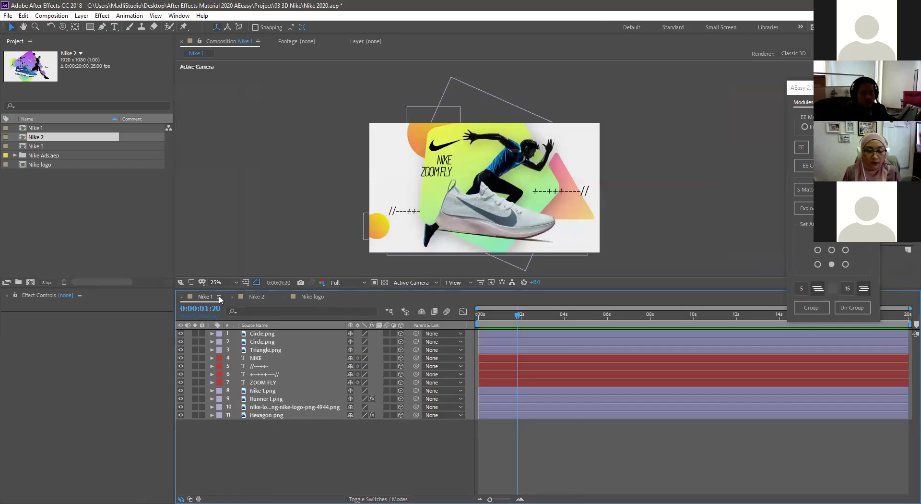
Step: Move the current time to 0:00:00:16 in Nike 2 and to 0:00:01:03 in Nike 1
left_click(256, 297)
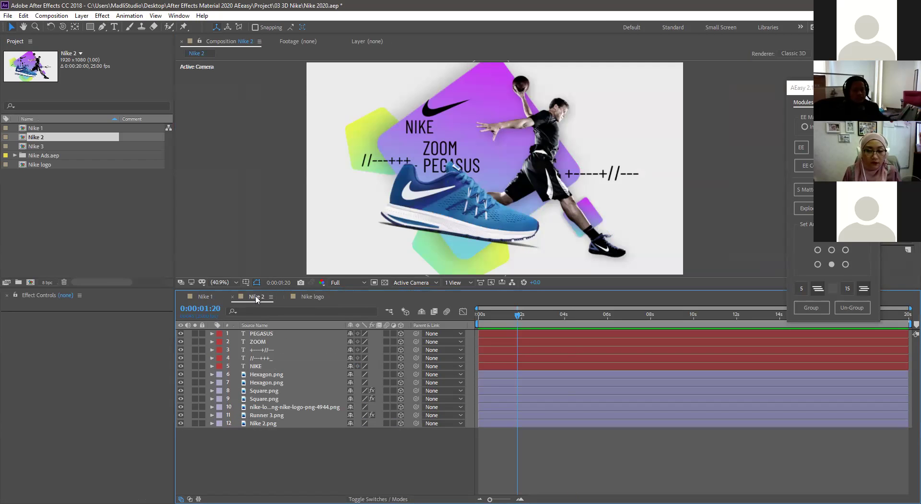
left_click_drag(202, 310, 186, 311)
left_click(205, 297)
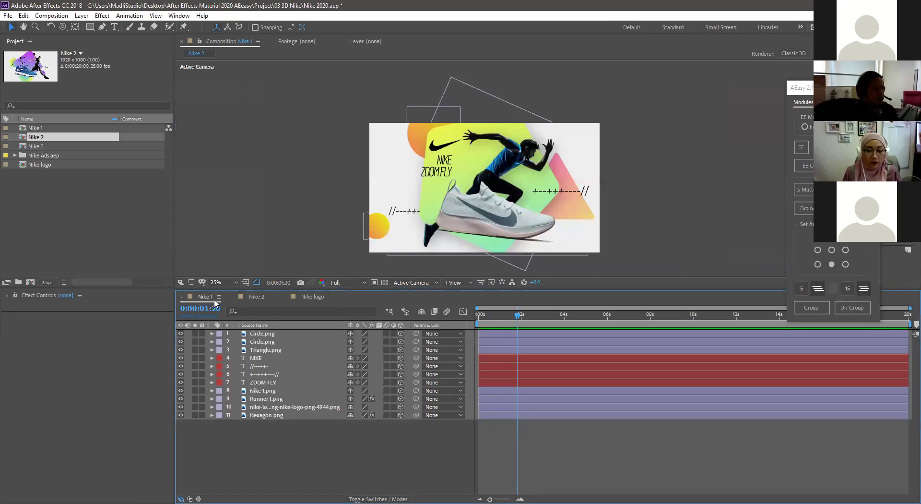
left_click_drag(496, 316, 503, 318)
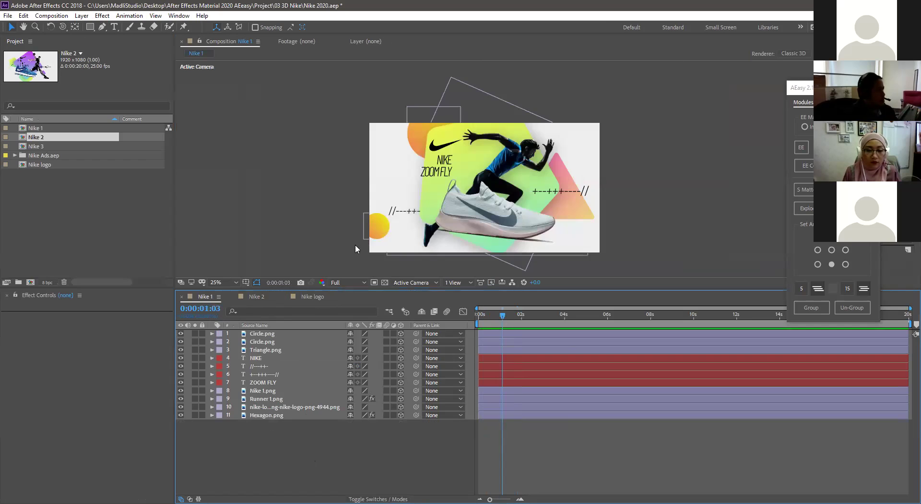
Step: Look at the Nike 2 composition again and switch to the Nike logo composition
left_click(254, 297)
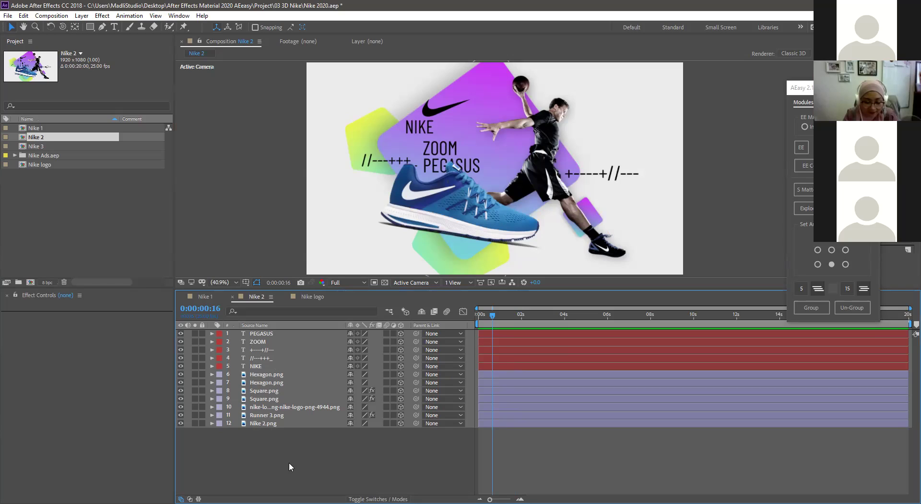
left_click(311, 296)
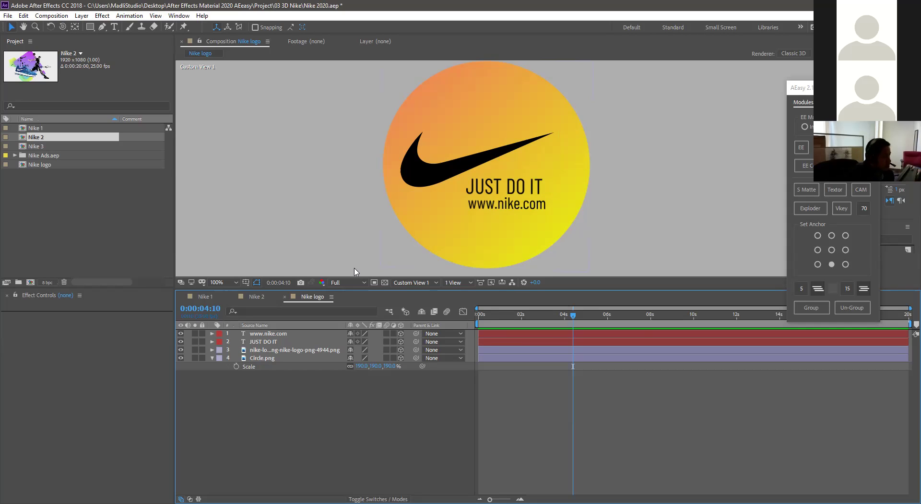
Step: Collapse the Circle.png properties in Nike logo, view the swoosh image in its own Layer viewer and return to the composition
left_click(213, 358)
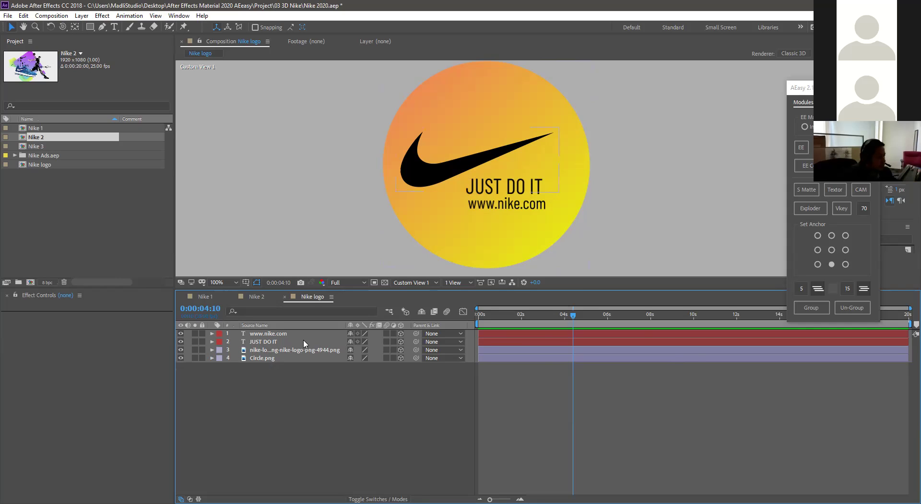
left_click(435, 177)
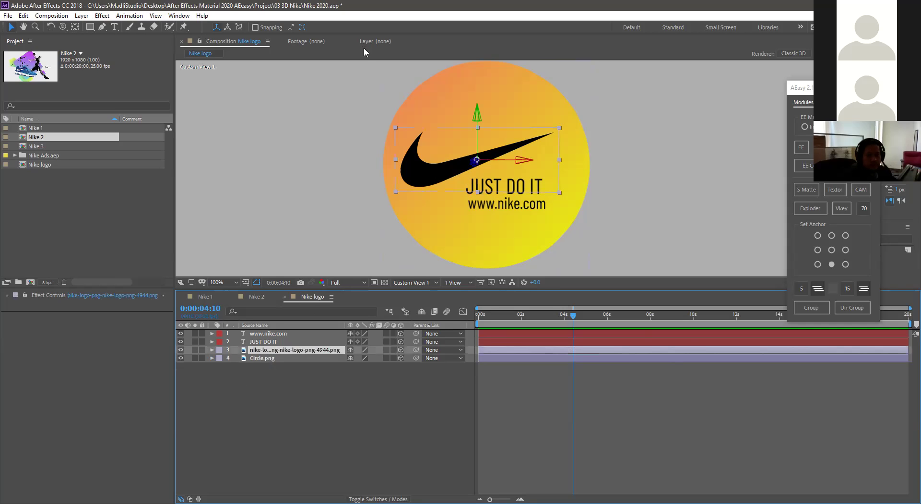
double_click(432, 176)
scroll(509, 59, "down", 4)
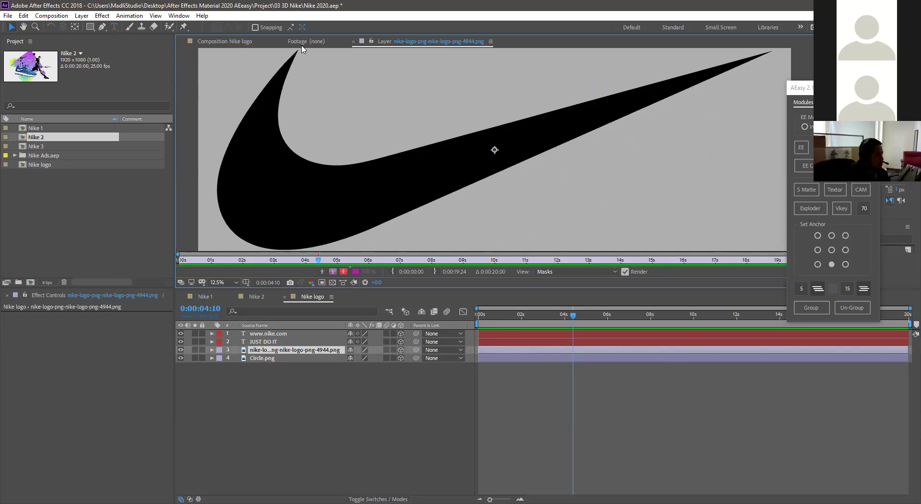
key("ctrl+w")
left_click(237, 42)
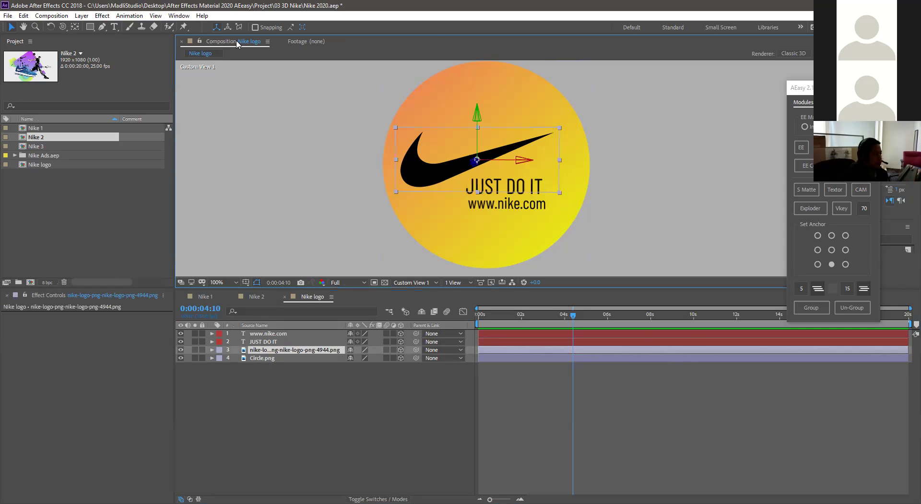
left_click(300, 42)
left_click(241, 40)
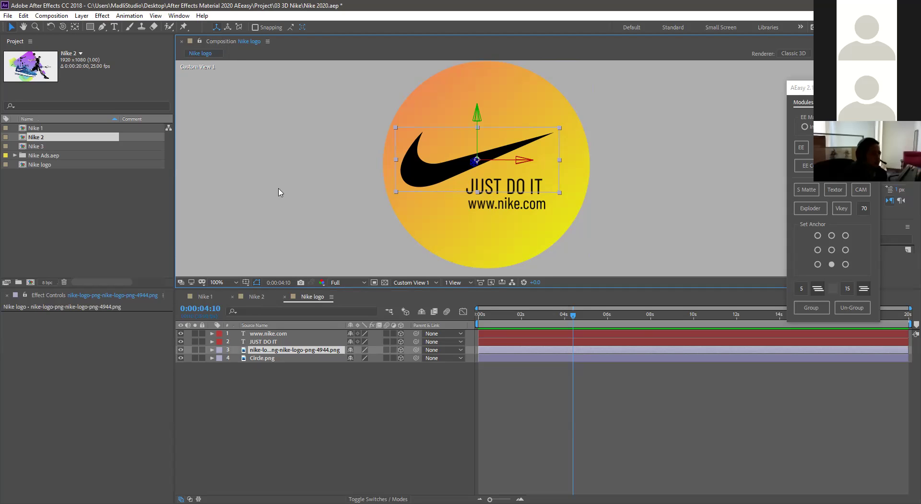
left_click(233, 40)
Step: View the lower Hexagon.png layer of Nike 2 in its own Layer viewer and return to the composition
left_click(267, 382)
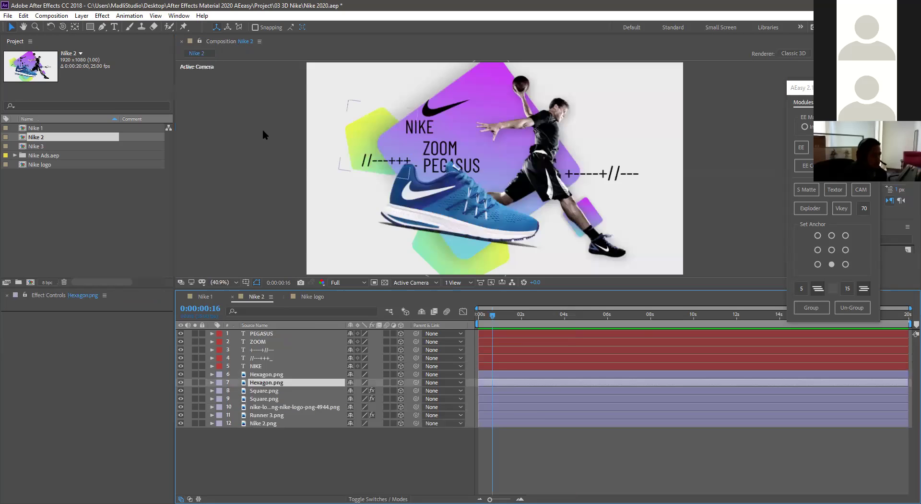
double_click(269, 383)
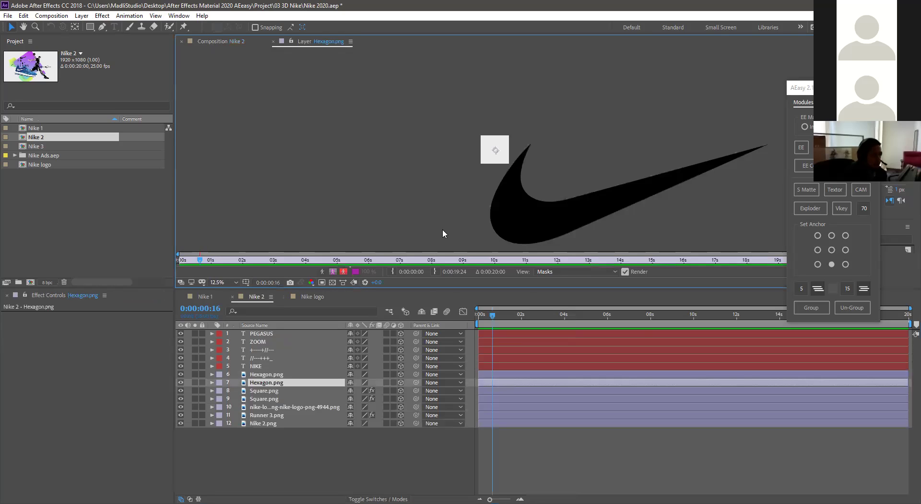
left_click(219, 41)
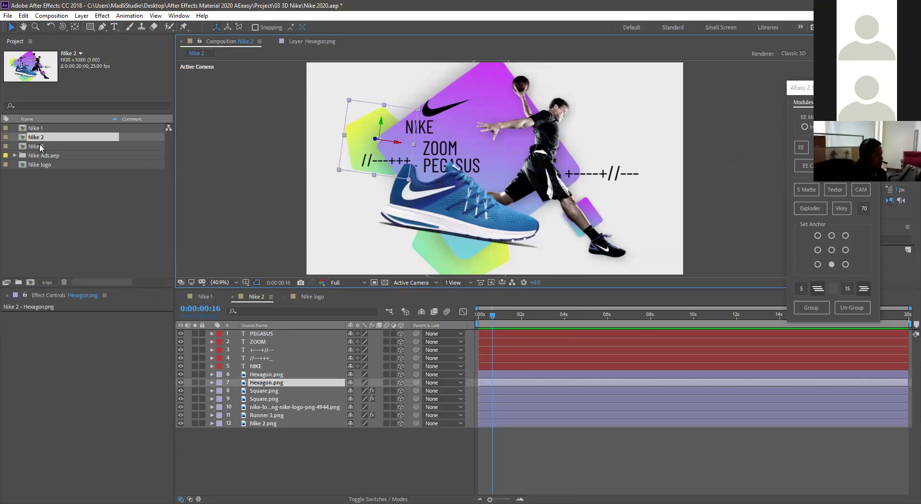
Step: Look through the Nike 1, Nike 3 and Nike logo compositions from the project and return to Nike 1
double_click(38, 128)
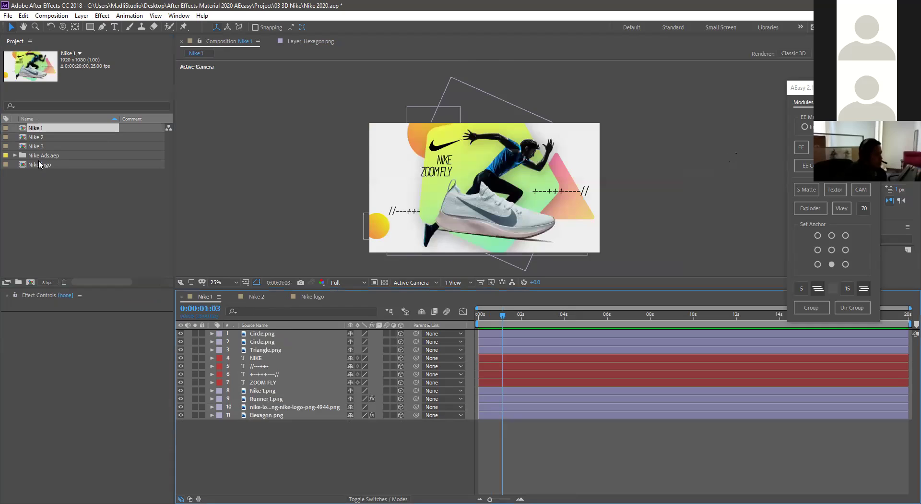
double_click(38, 146)
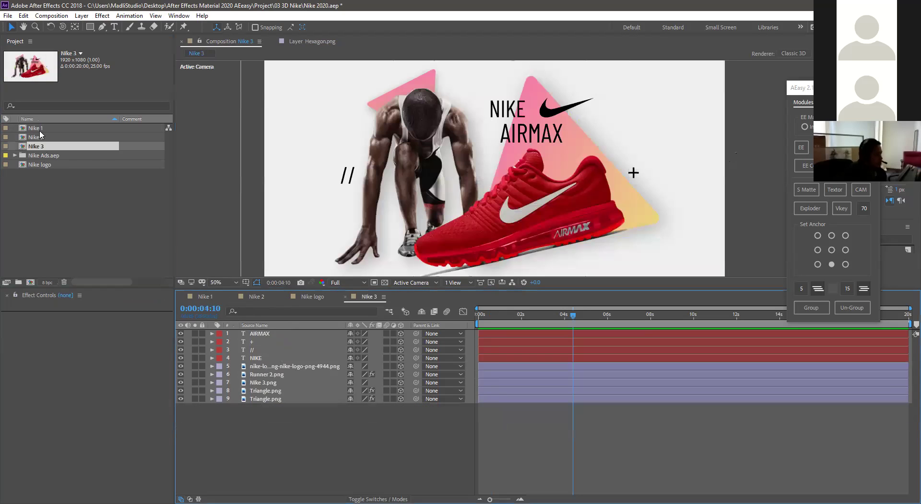
double_click(39, 164)
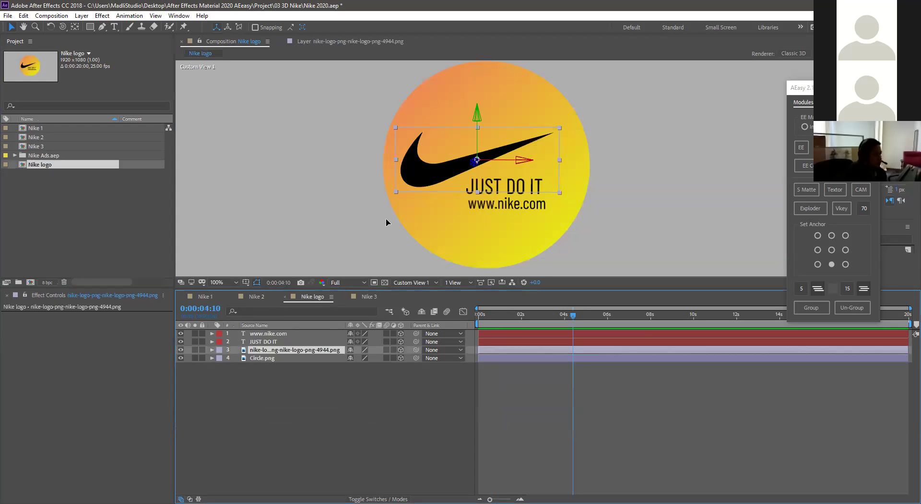
key("alt+shift+comma")
key("alt+shift+comma")
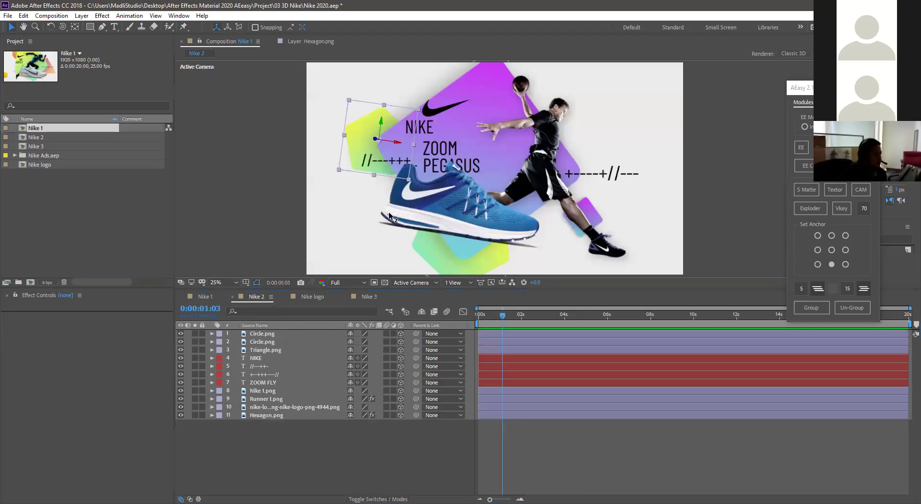
key("alt+shift+comma")
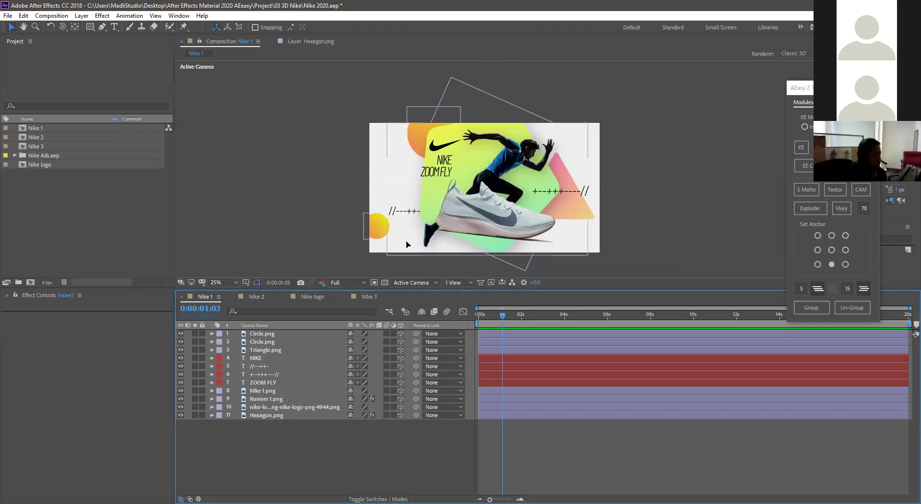
Step: Move the small orange circle in Nike 1 inward to the artwork's lower-left corner, save the project and fit the composition in view
left_click_drag(379, 225, 392, 211)
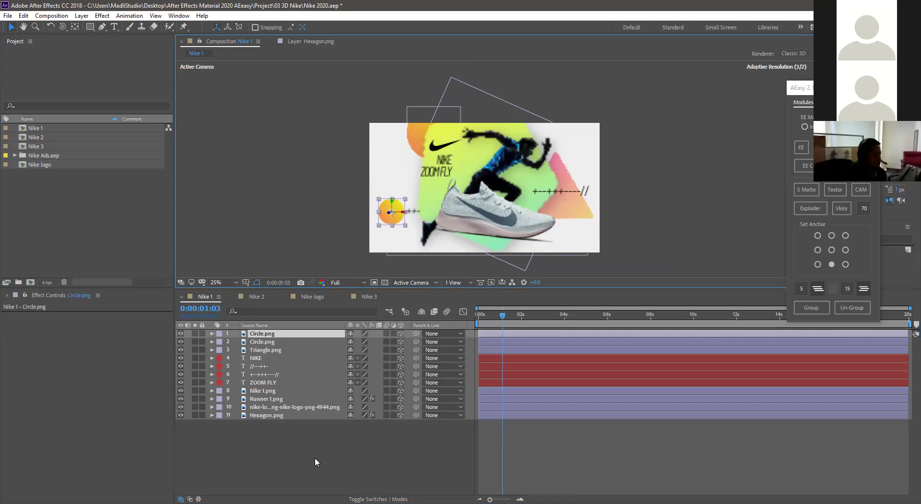
left_click(314, 457)
key("ctrl+s")
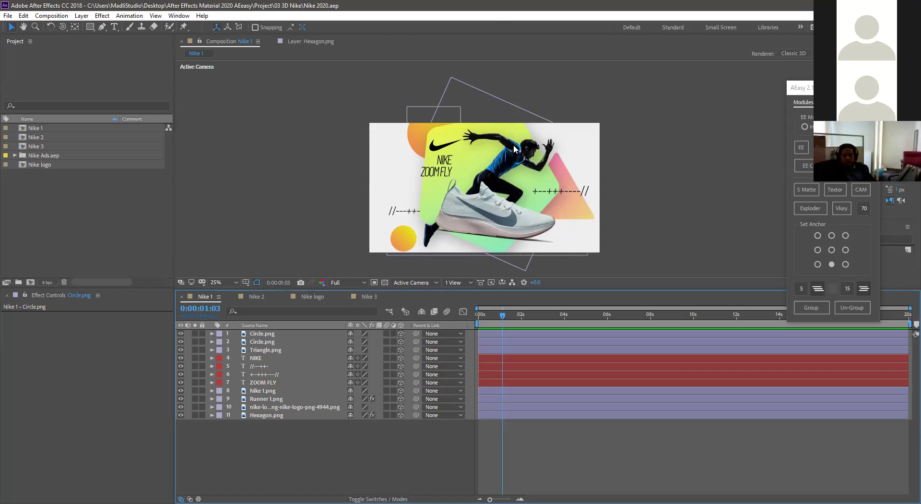
key("shift+slash")
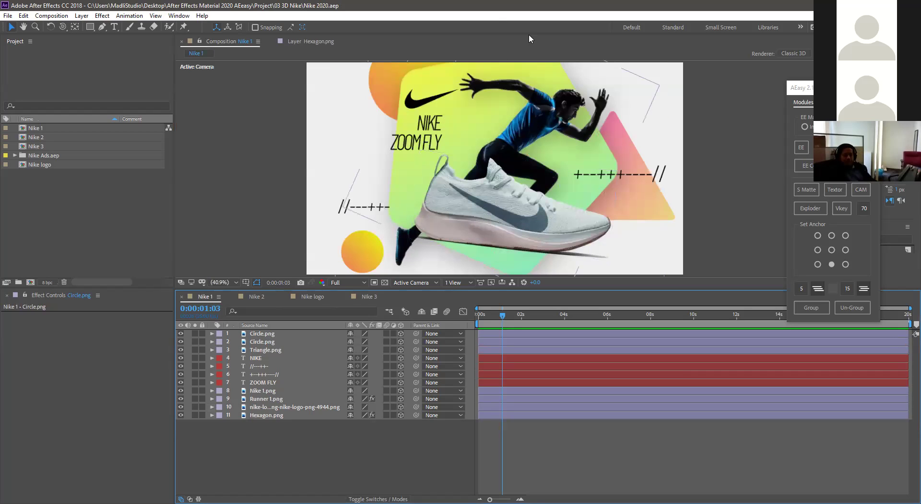